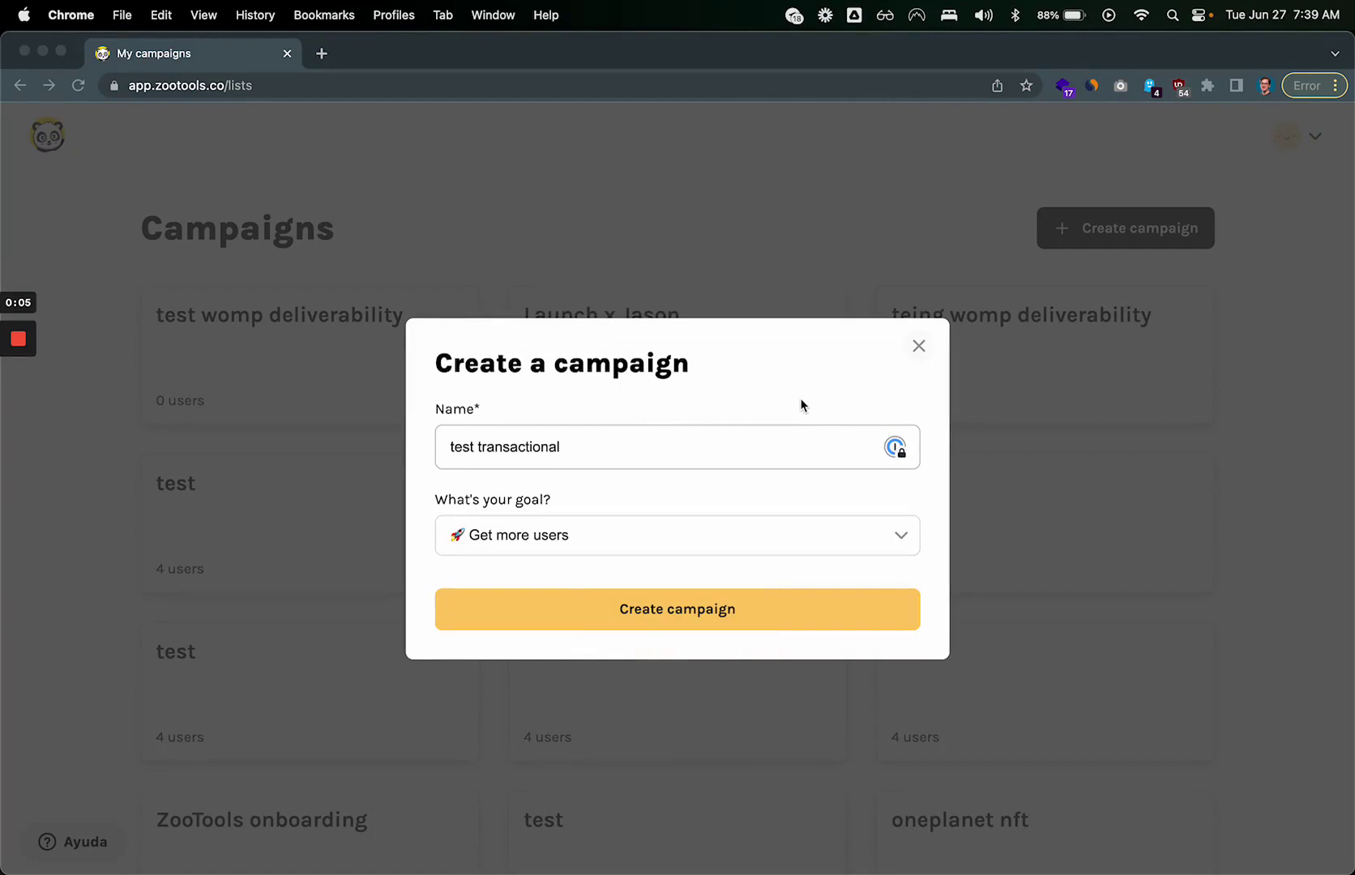
# Step: Create the 'test transactional' campaign with the 'Get more users' goal
pyautogui.click(663, 612)
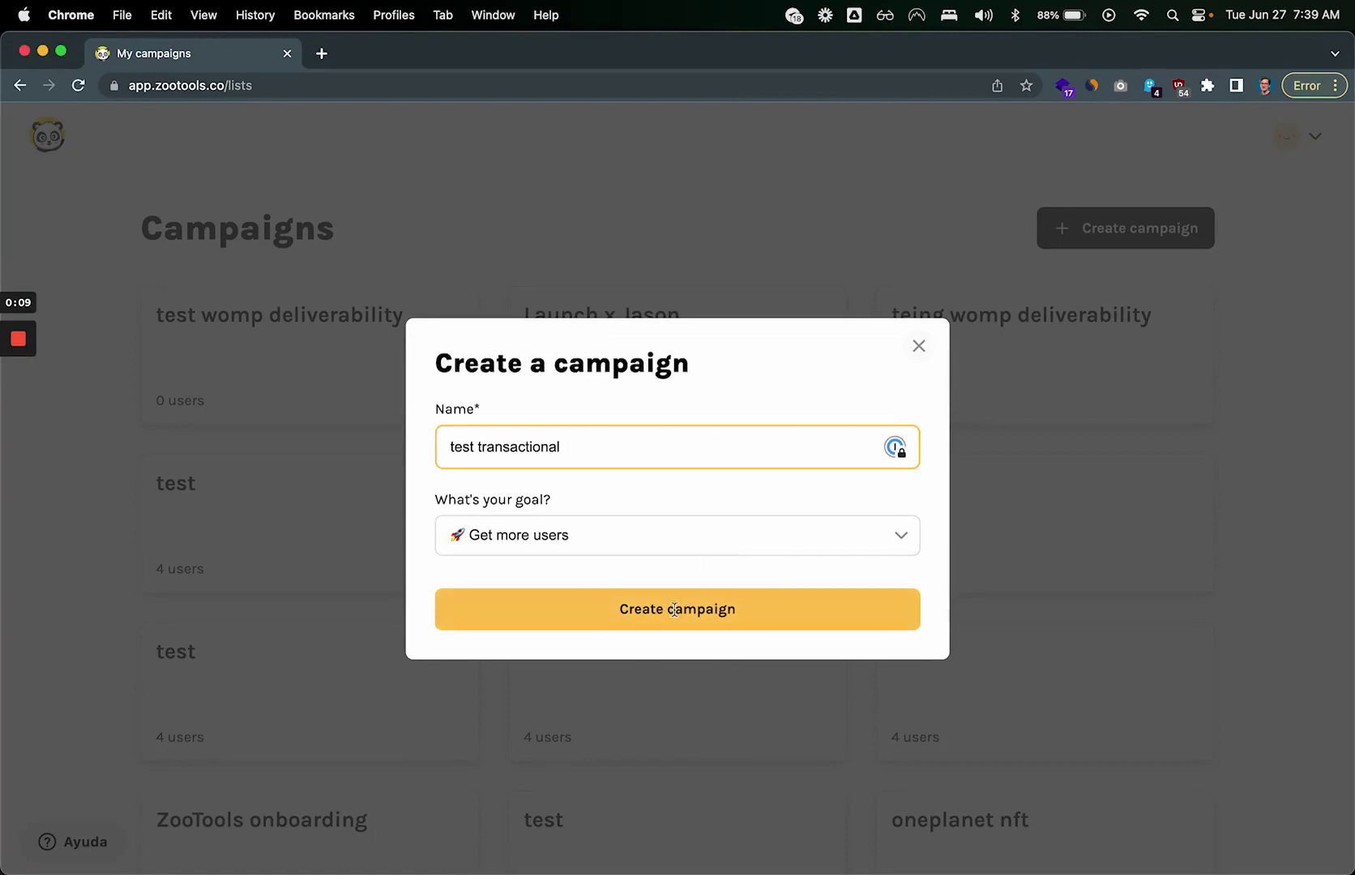
pyautogui.click(674, 614)
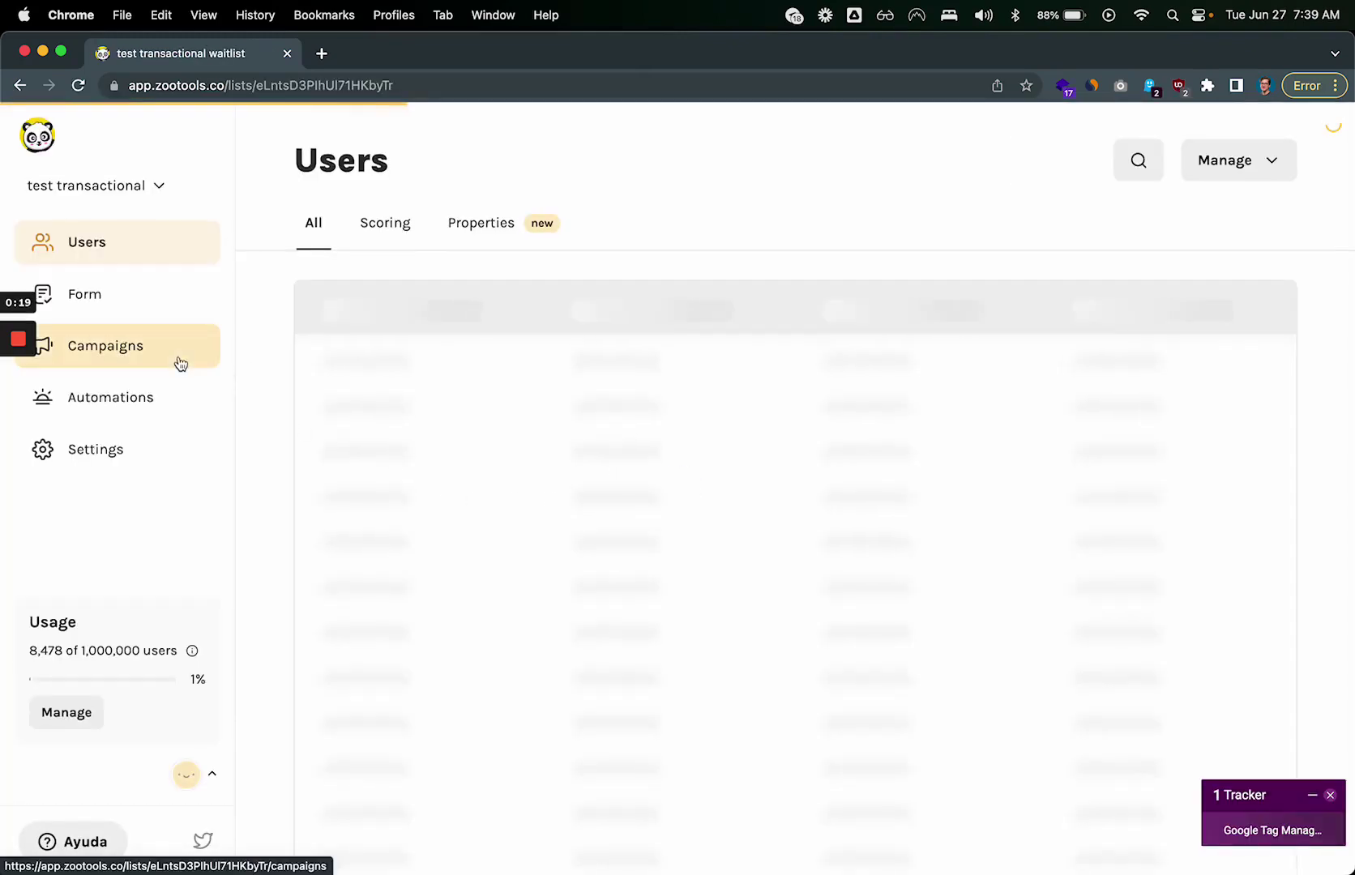
# Step: Go to the campaign's Templates list and create the first email template
pyautogui.click(180, 363)
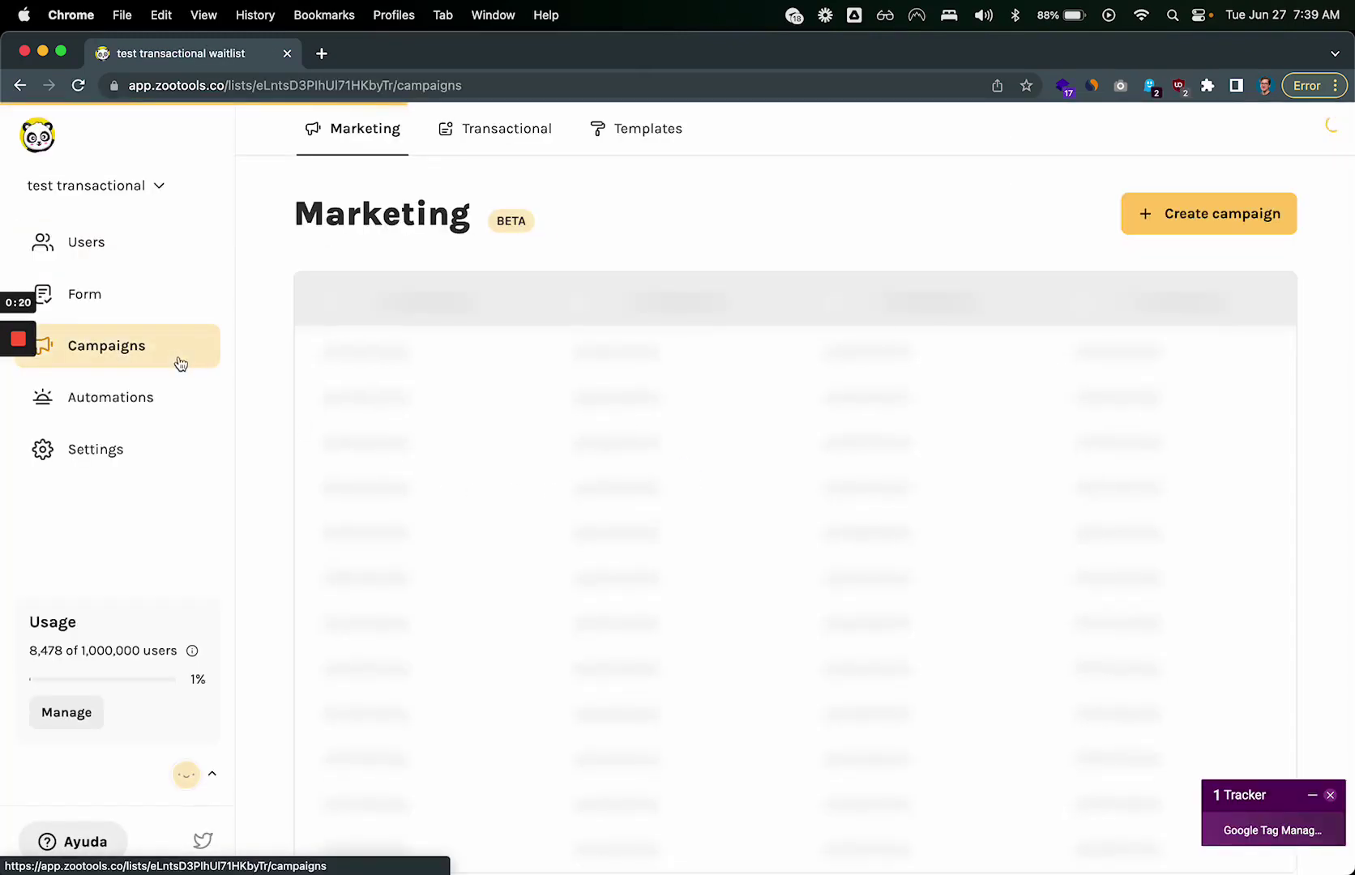
pyautogui.click(397, 141)
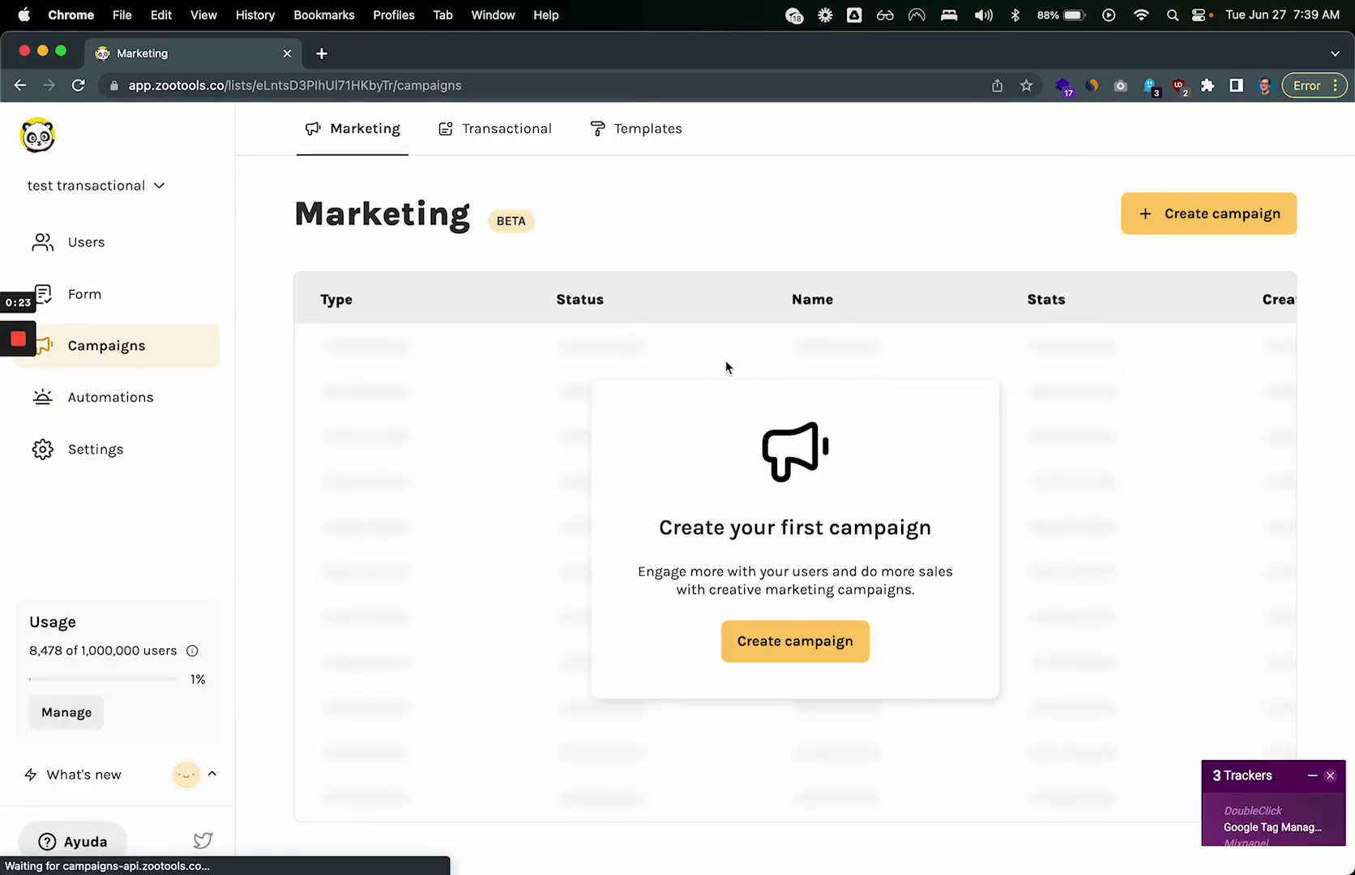
pyautogui.click(526, 123)
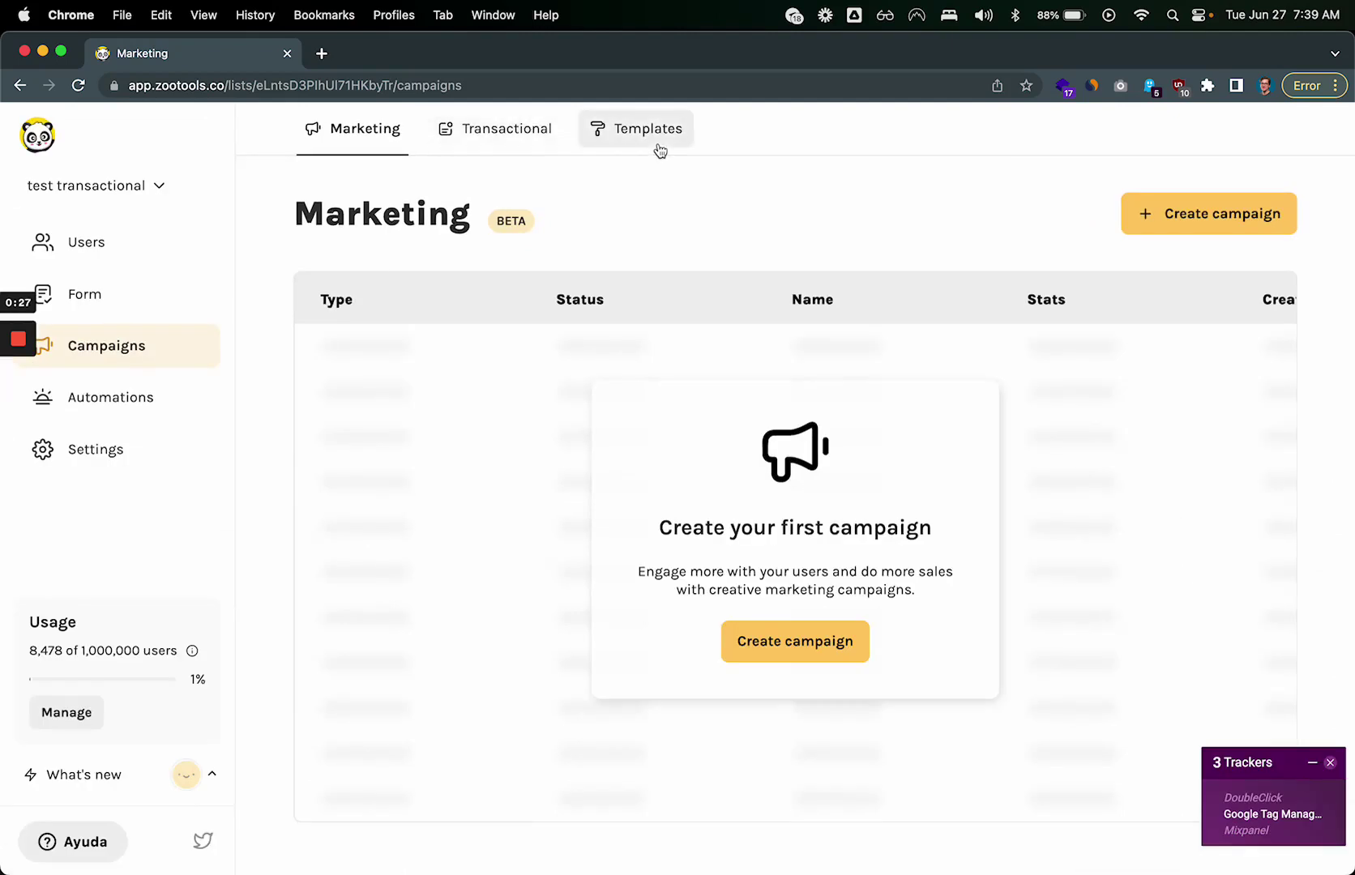
pyautogui.click(660, 149)
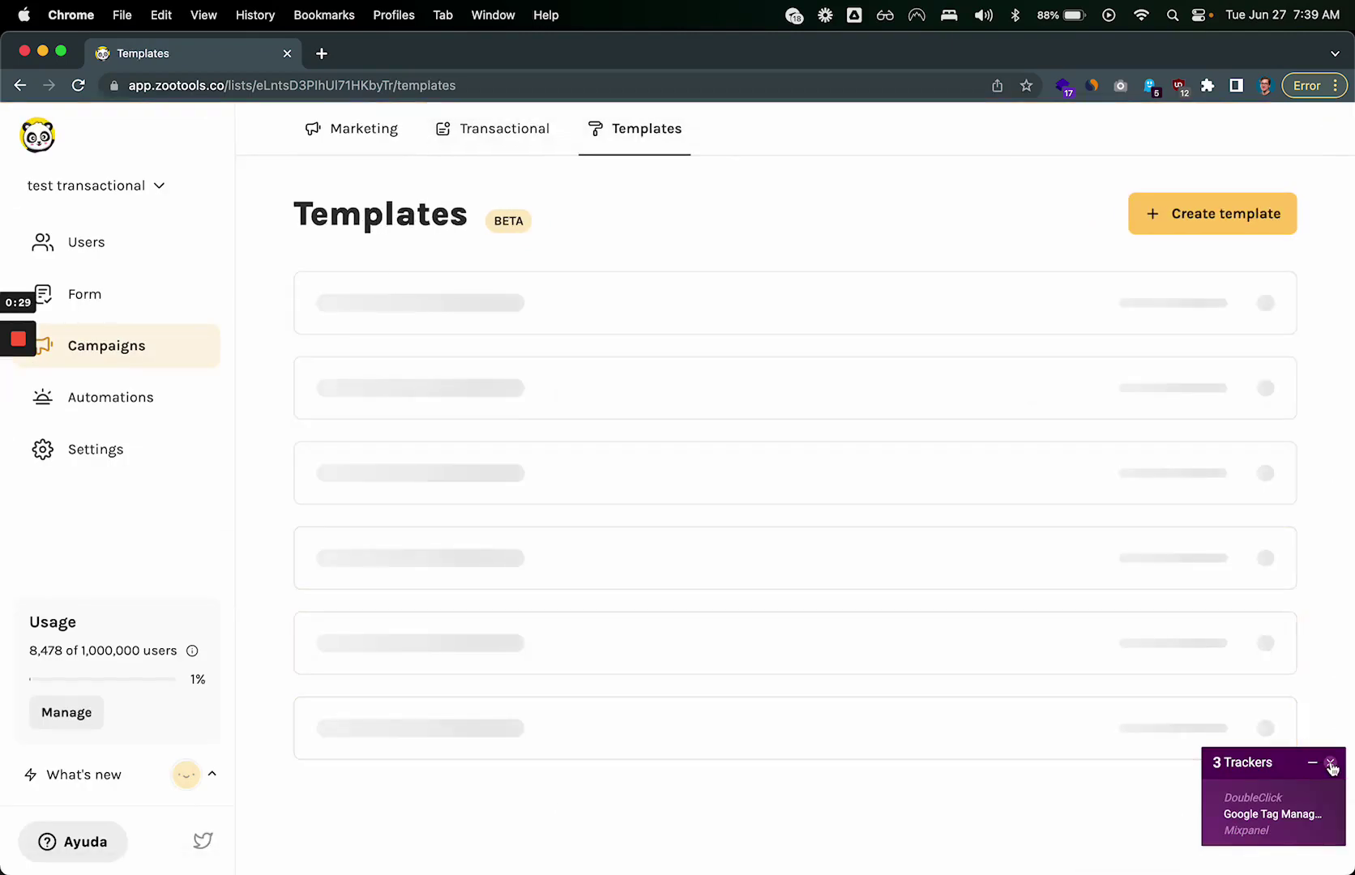
pyautogui.click(1331, 765)
pyautogui.click(819, 560)
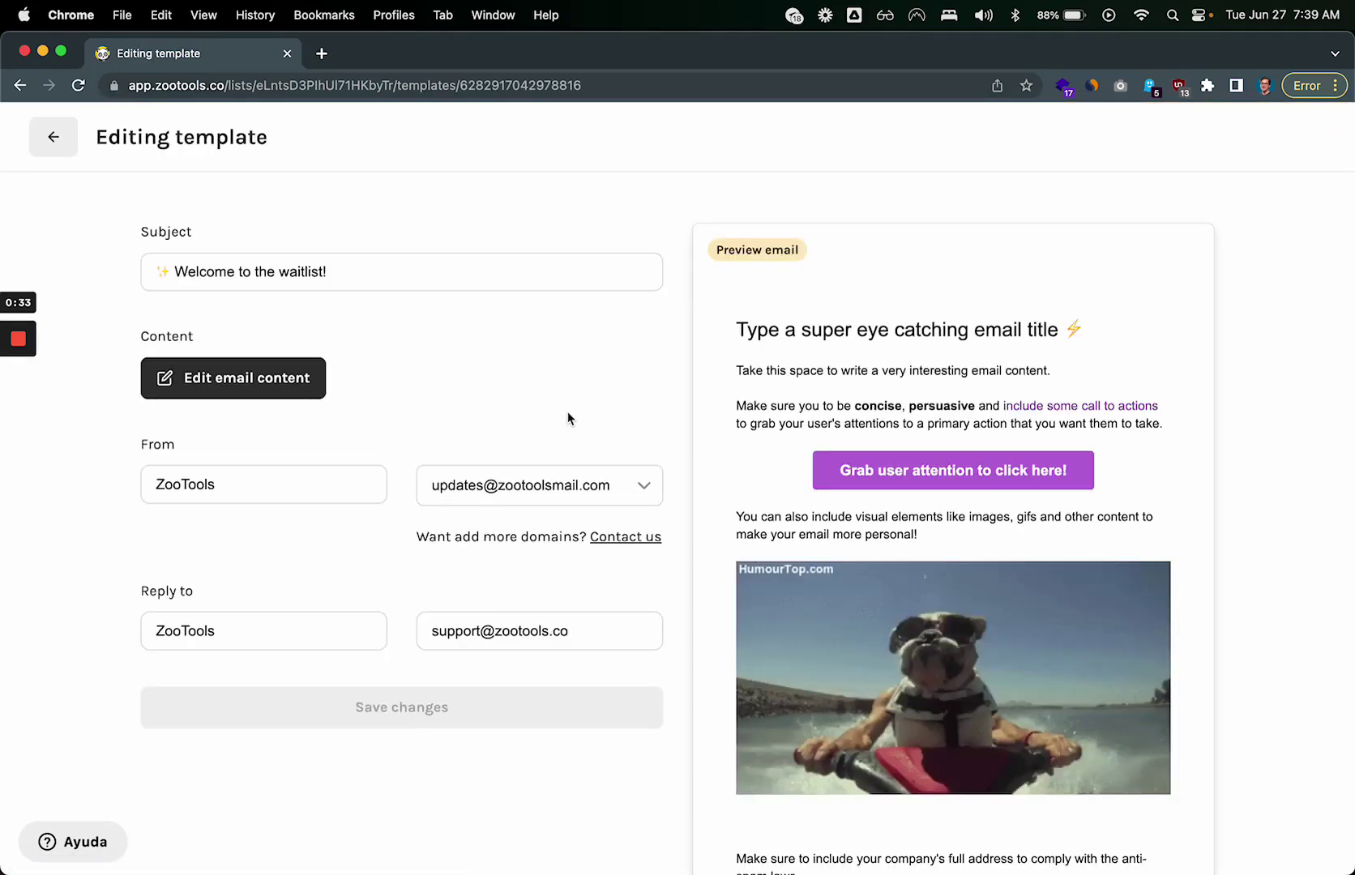
# Step: Review the Welcome to the waitlist! template's subject, content and sender, then return to the list
pyautogui.click(439, 268)
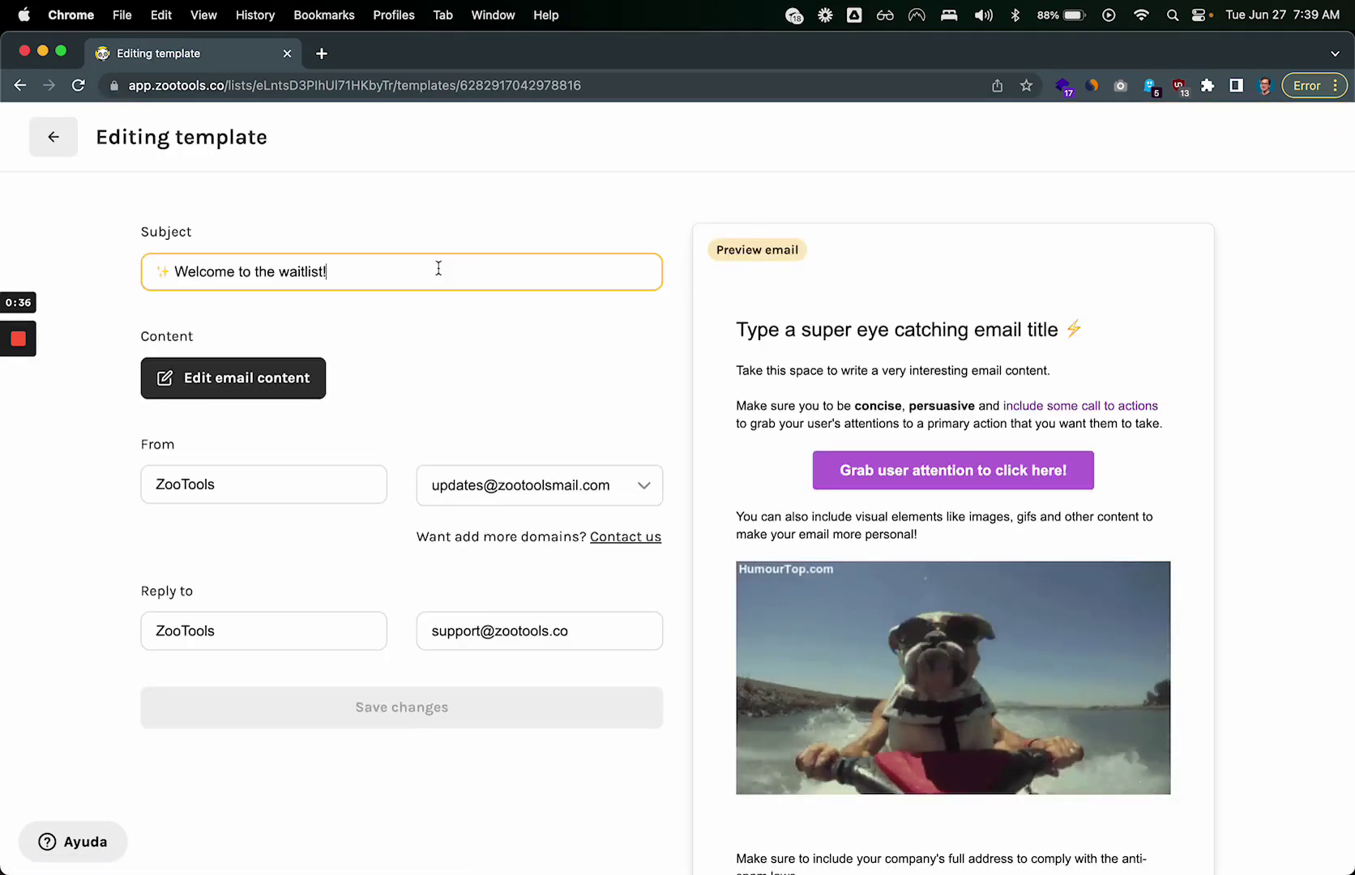
pyautogui.press('super+a')
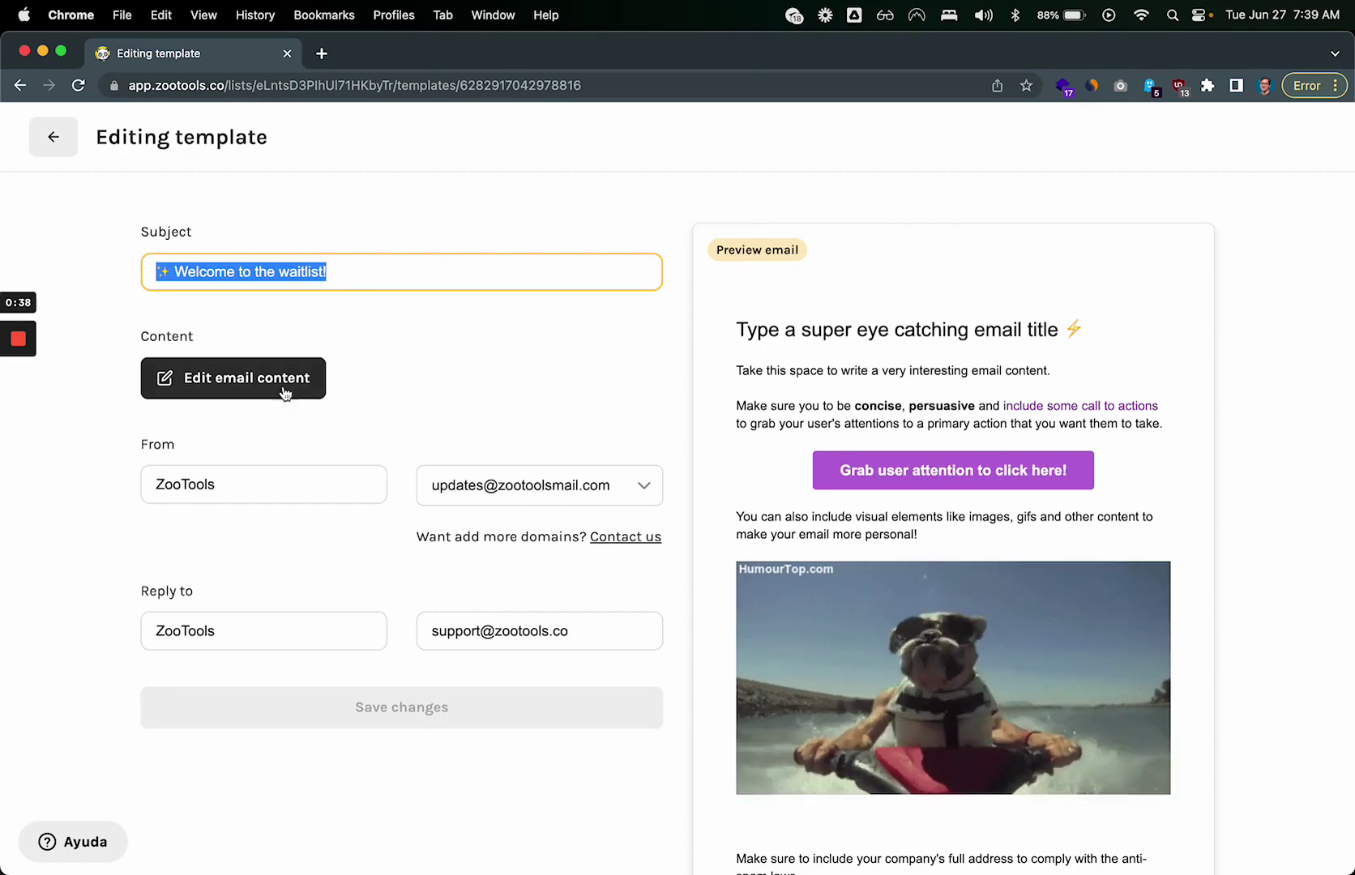
pyautogui.click(283, 387)
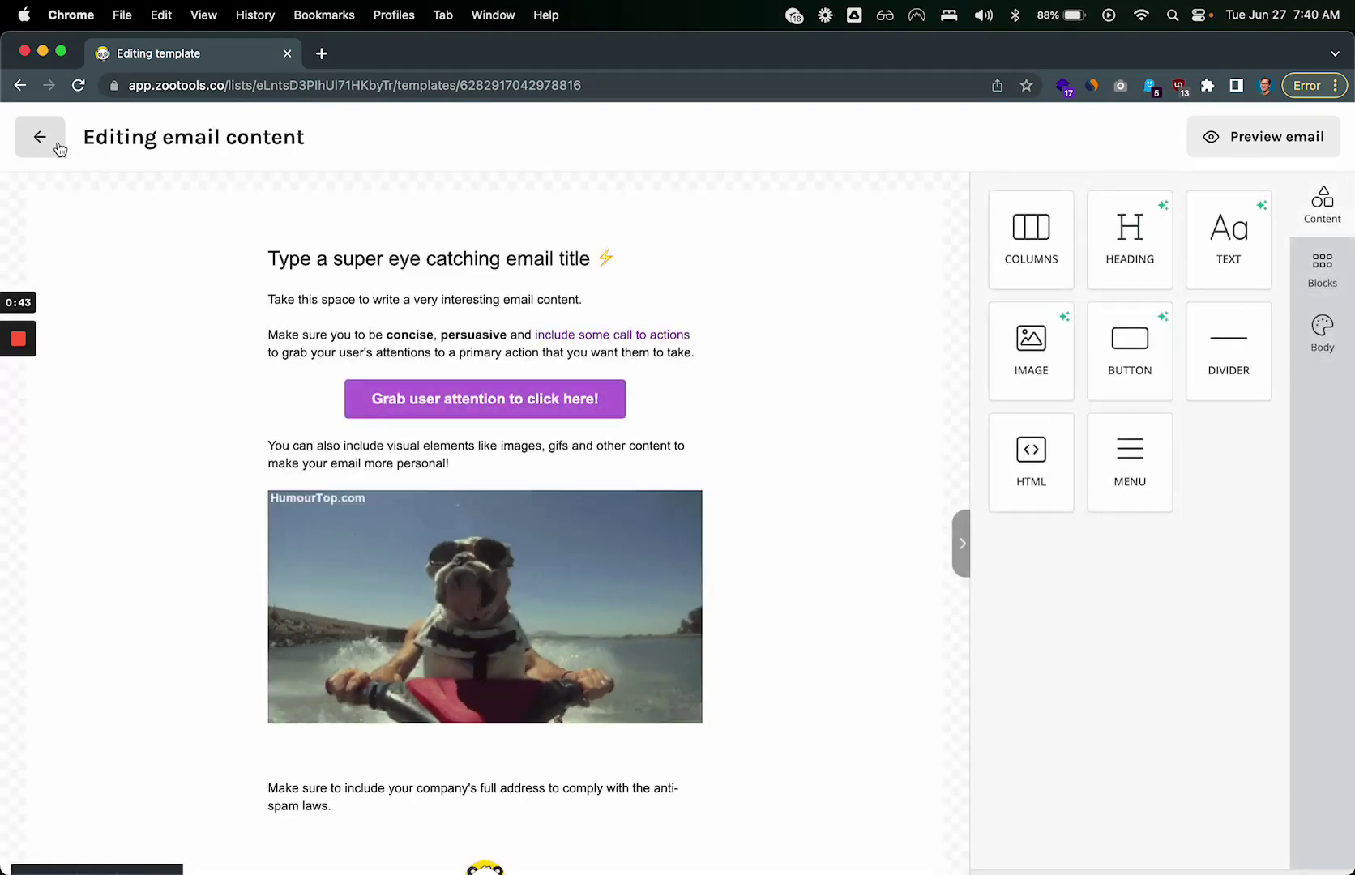
pyautogui.click(56, 147)
pyautogui.click(535, 487)
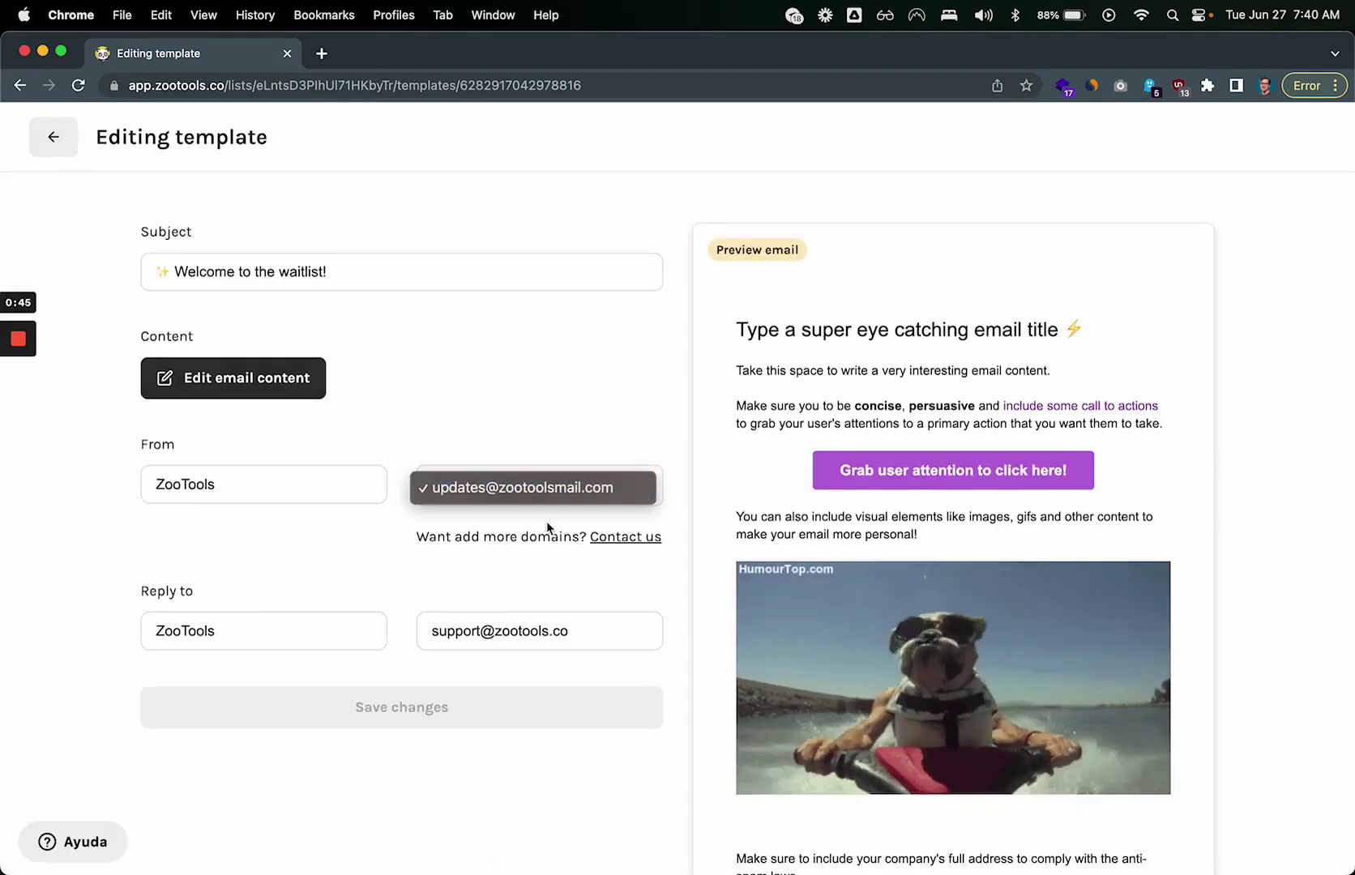
pyautogui.click(546, 521)
pyautogui.click(53, 137)
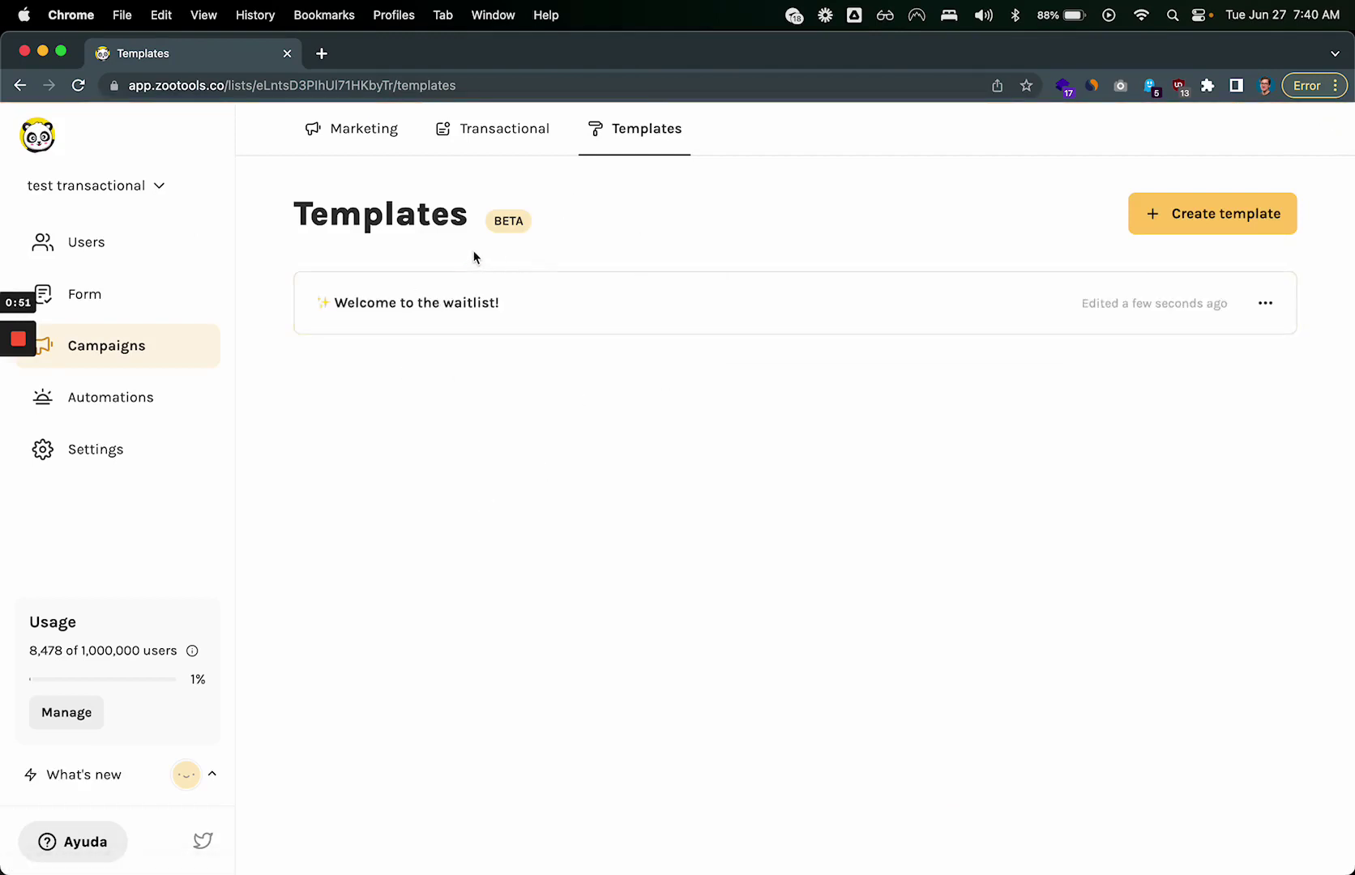
# Step: Open the campaign's Transactional page, which has no messages yet
pyautogui.click(502, 124)
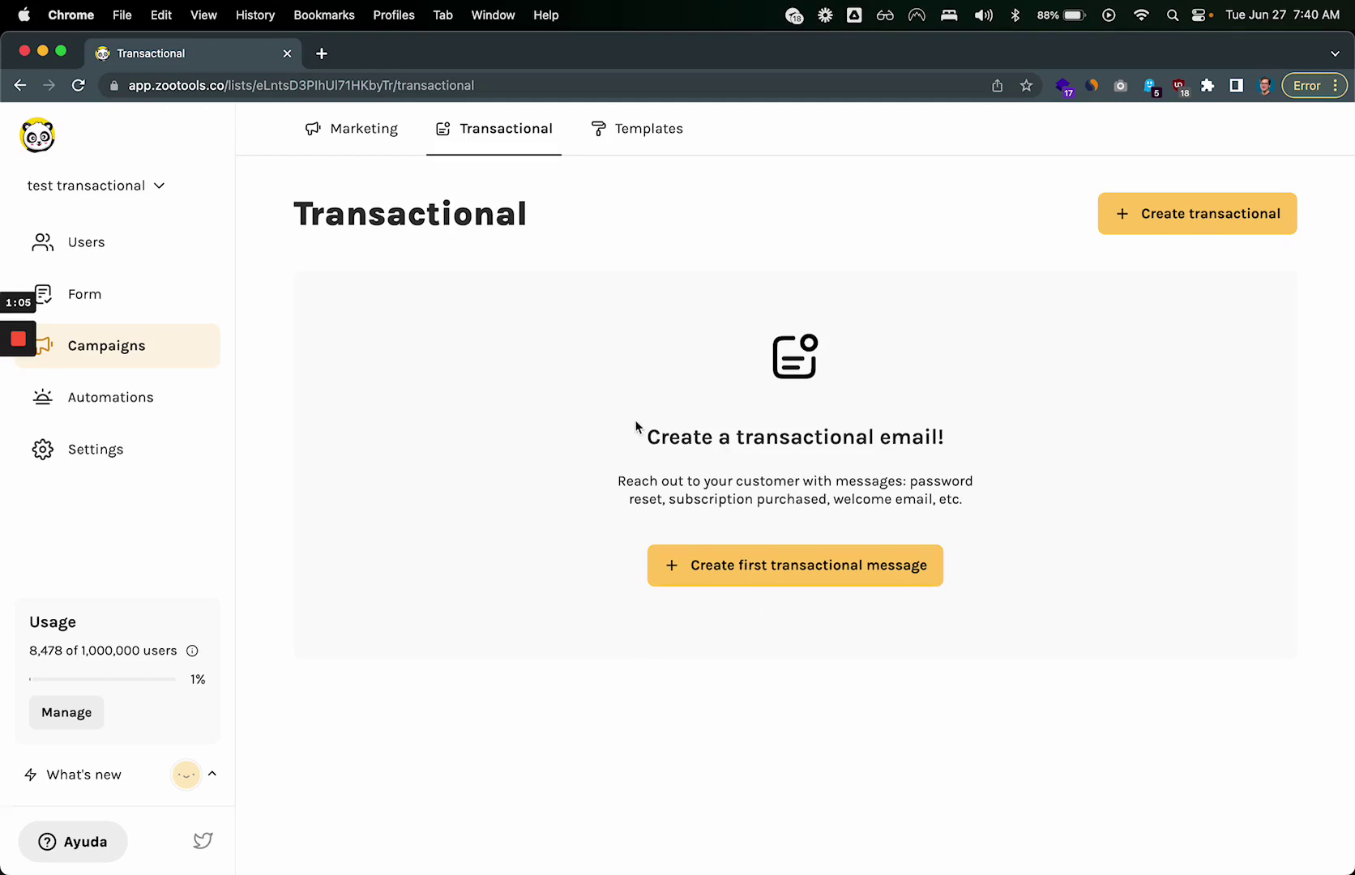
pyautogui.moveTo(638, 432); pyautogui.dragTo(1062, 426)
pyautogui.click(1060, 432)
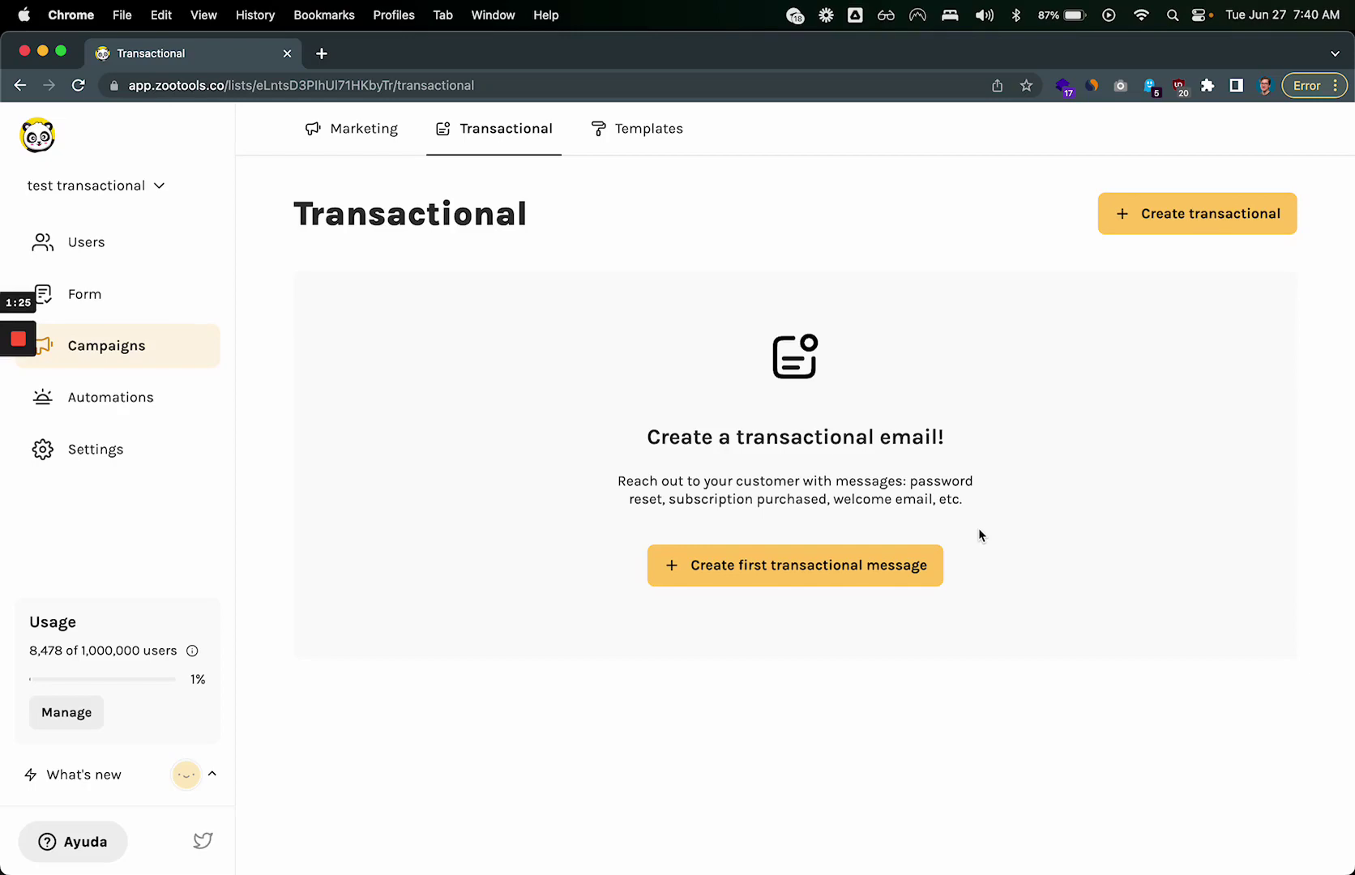
# Step: Start a new transactional email named password-reset
pyautogui.click(819, 563)
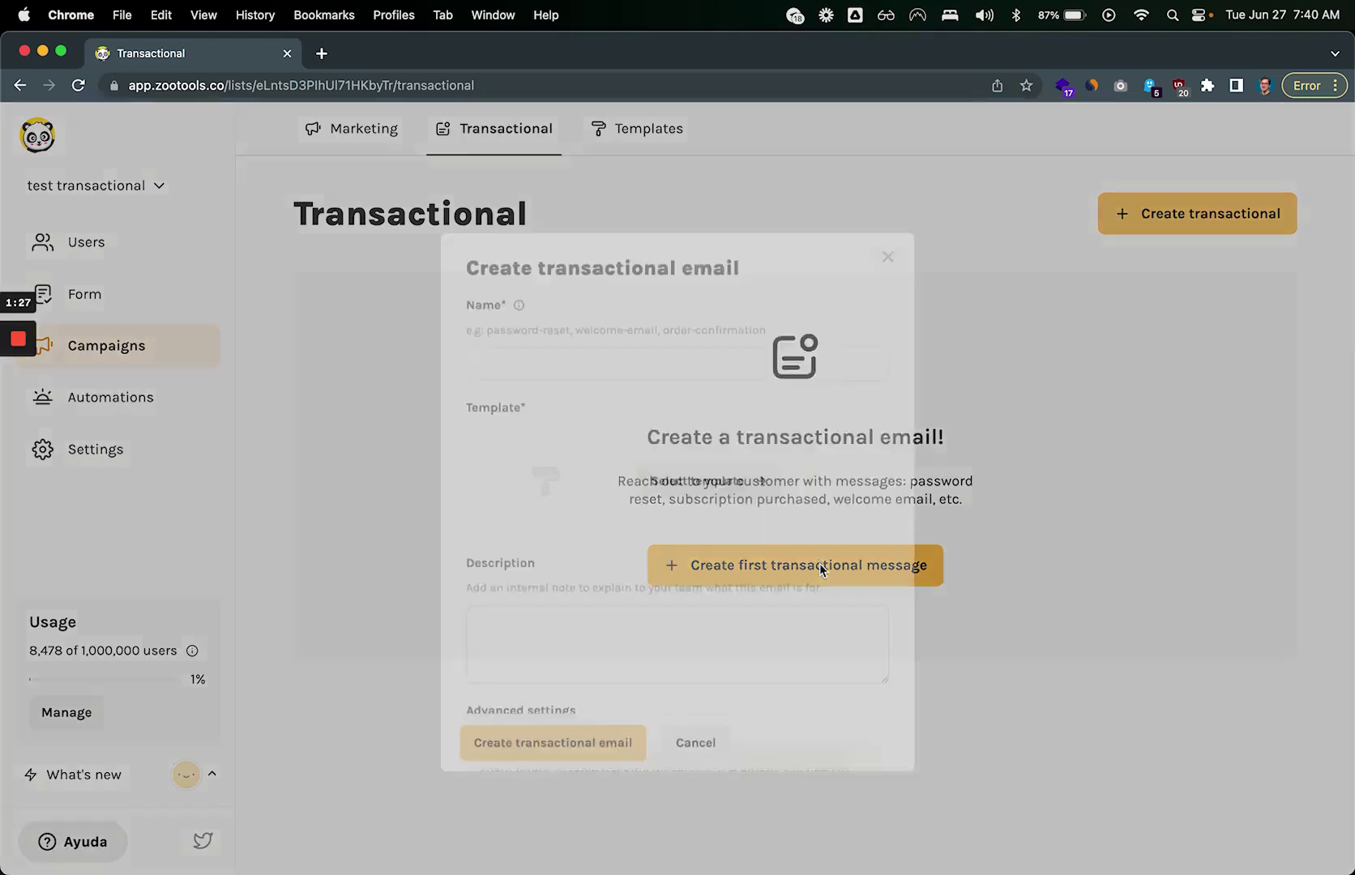
pyautogui.click(700, 350)
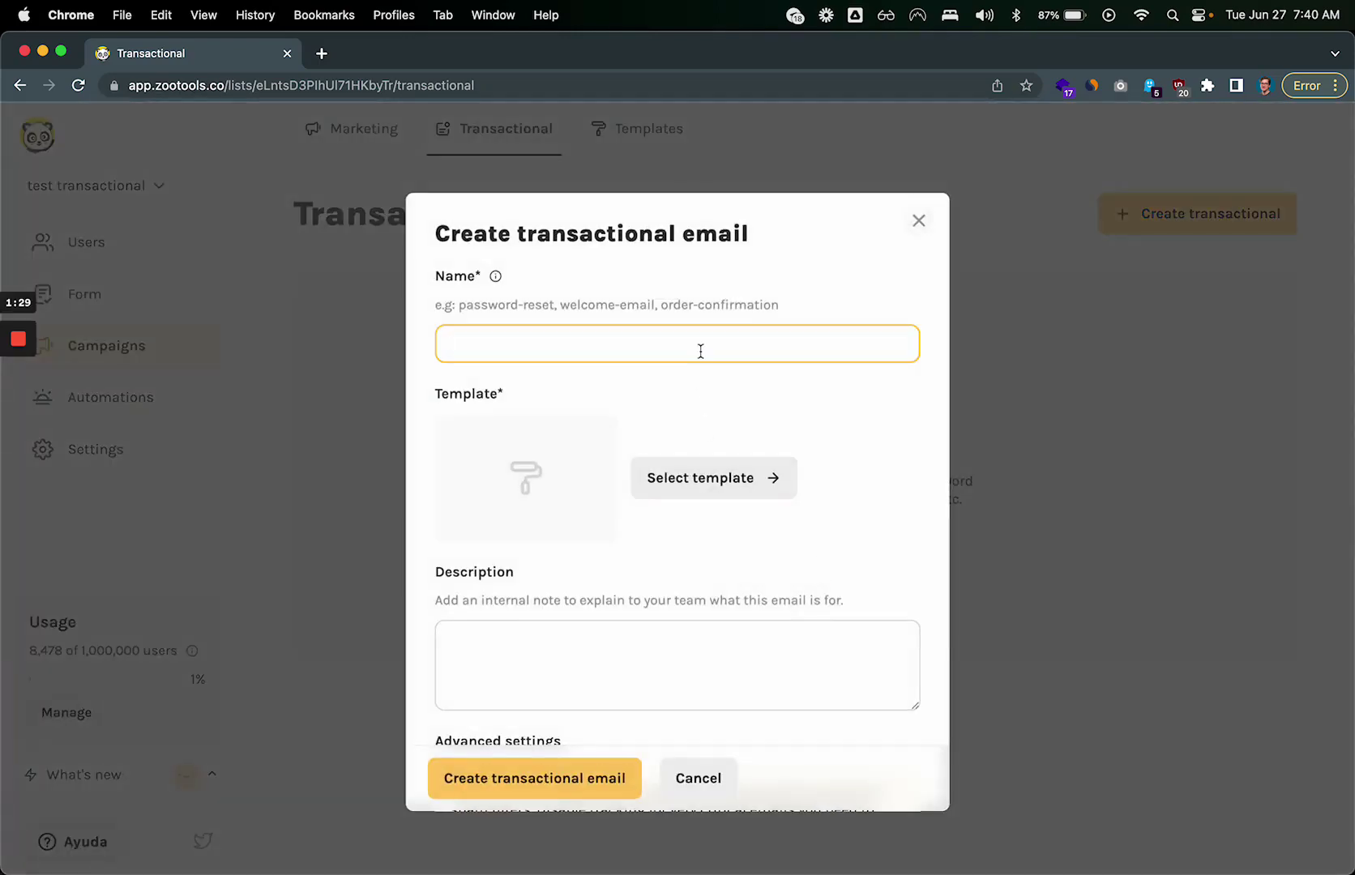
pyautogui.write('password-reset')
# Step: Open the template picker for the password-reset email
pyautogui.moveTo(436, 306); pyautogui.dragTo(774, 306)
pyautogui.click(772, 307)
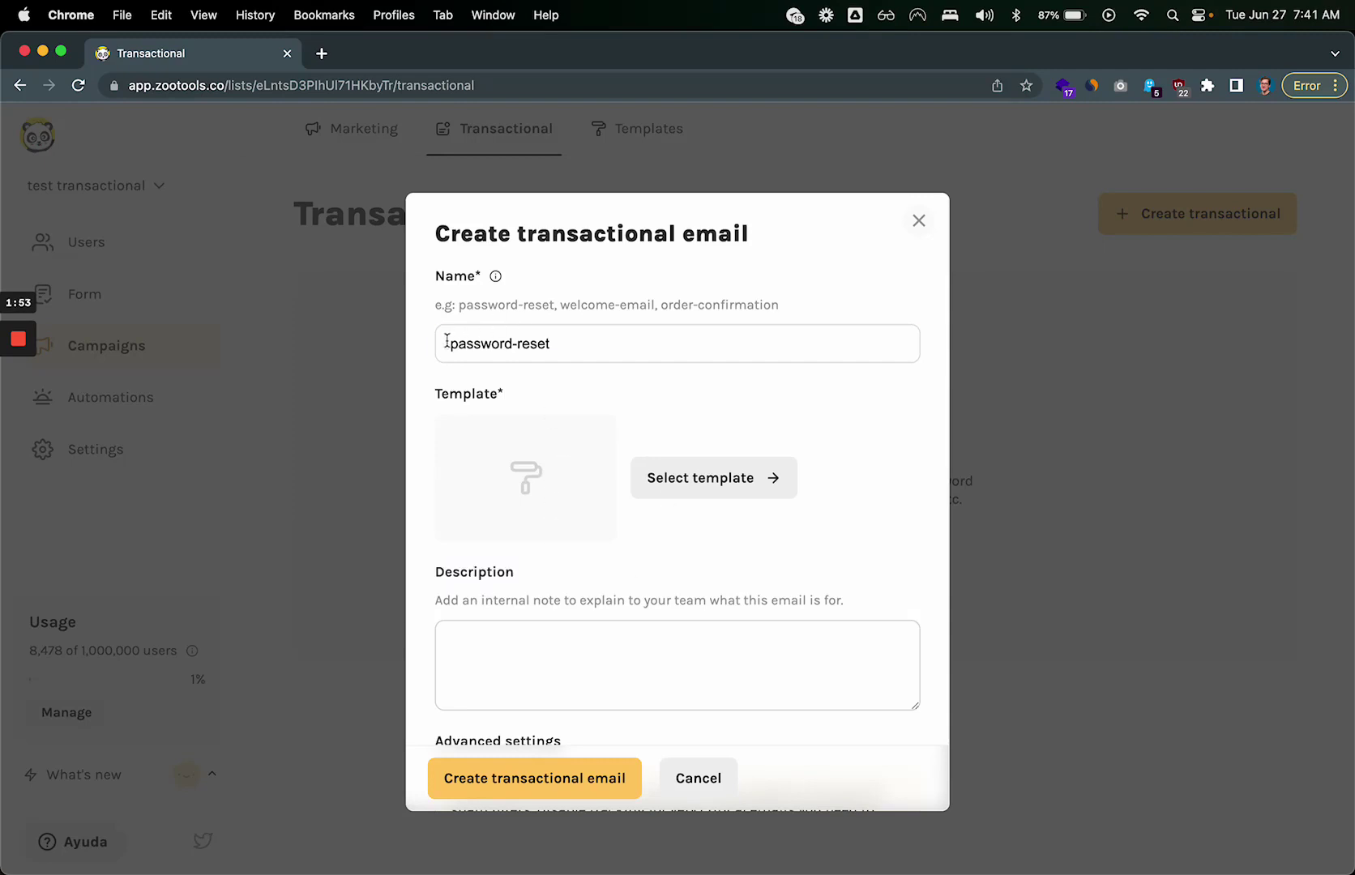
pyautogui.moveTo(446, 344); pyautogui.dragTo(667, 351)
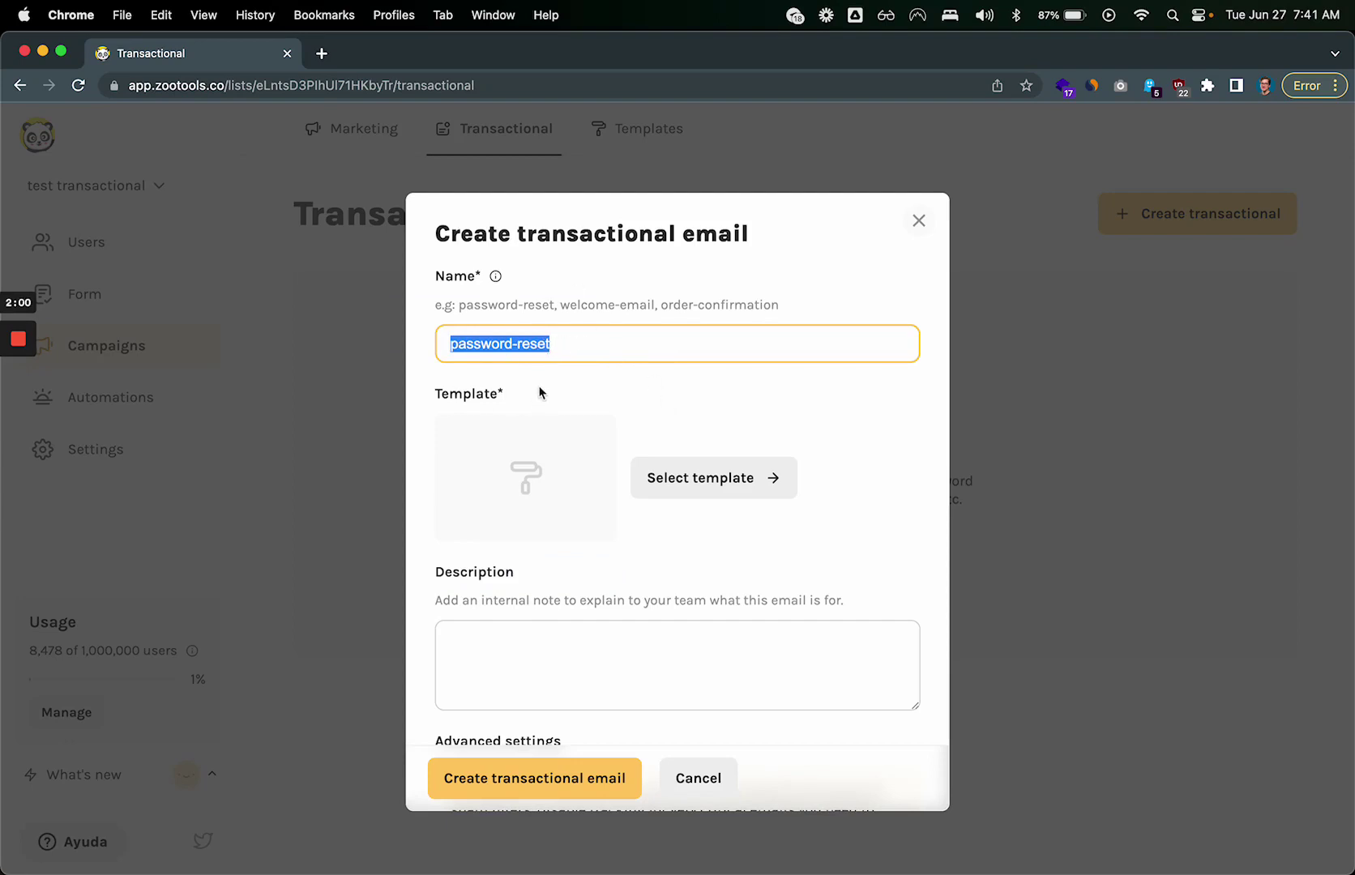
pyautogui.click(571, 390)
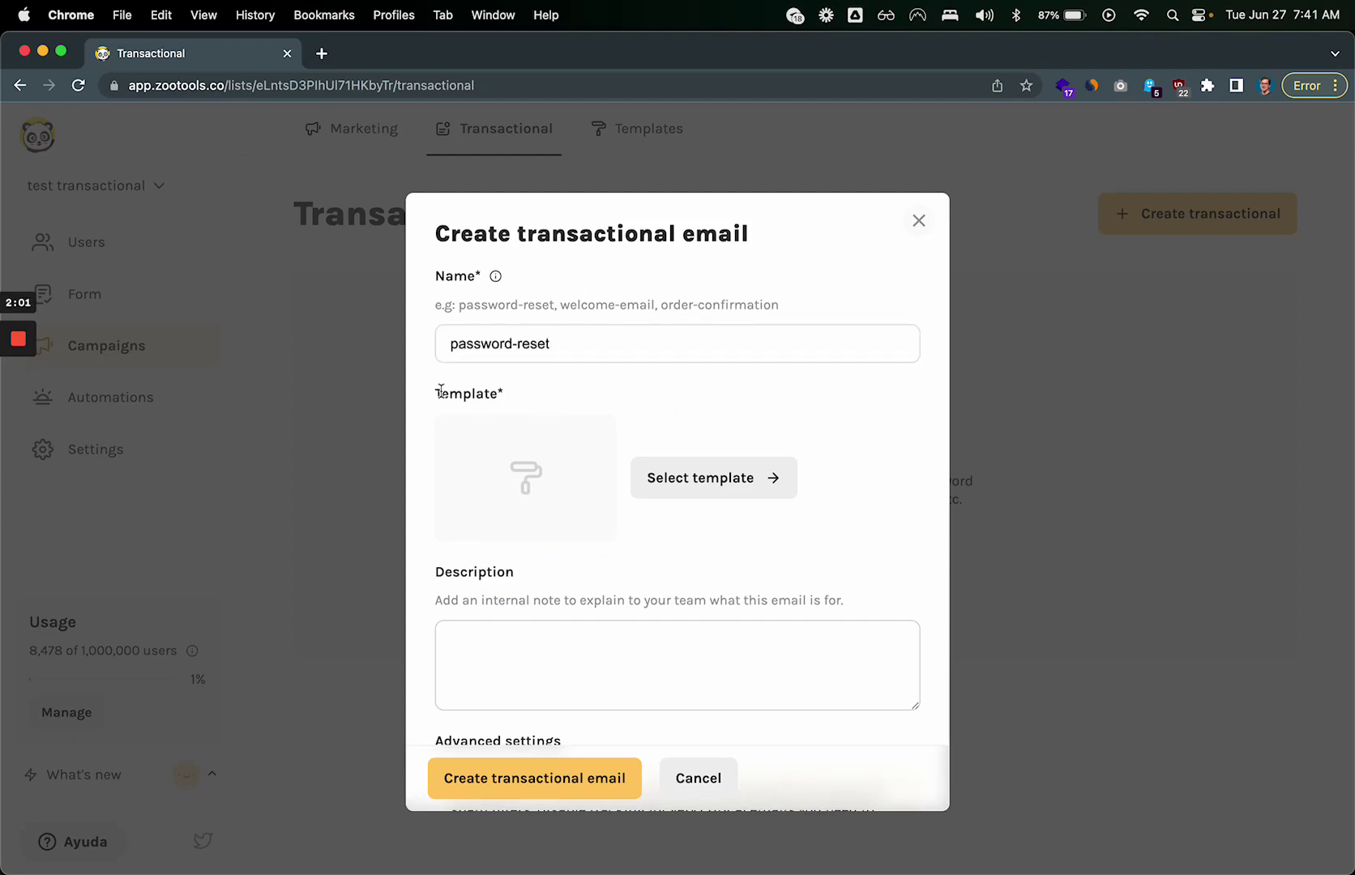
pyautogui.moveTo(439, 393); pyautogui.dragTo(610, 388)
pyautogui.click(609, 388)
pyautogui.click(715, 486)
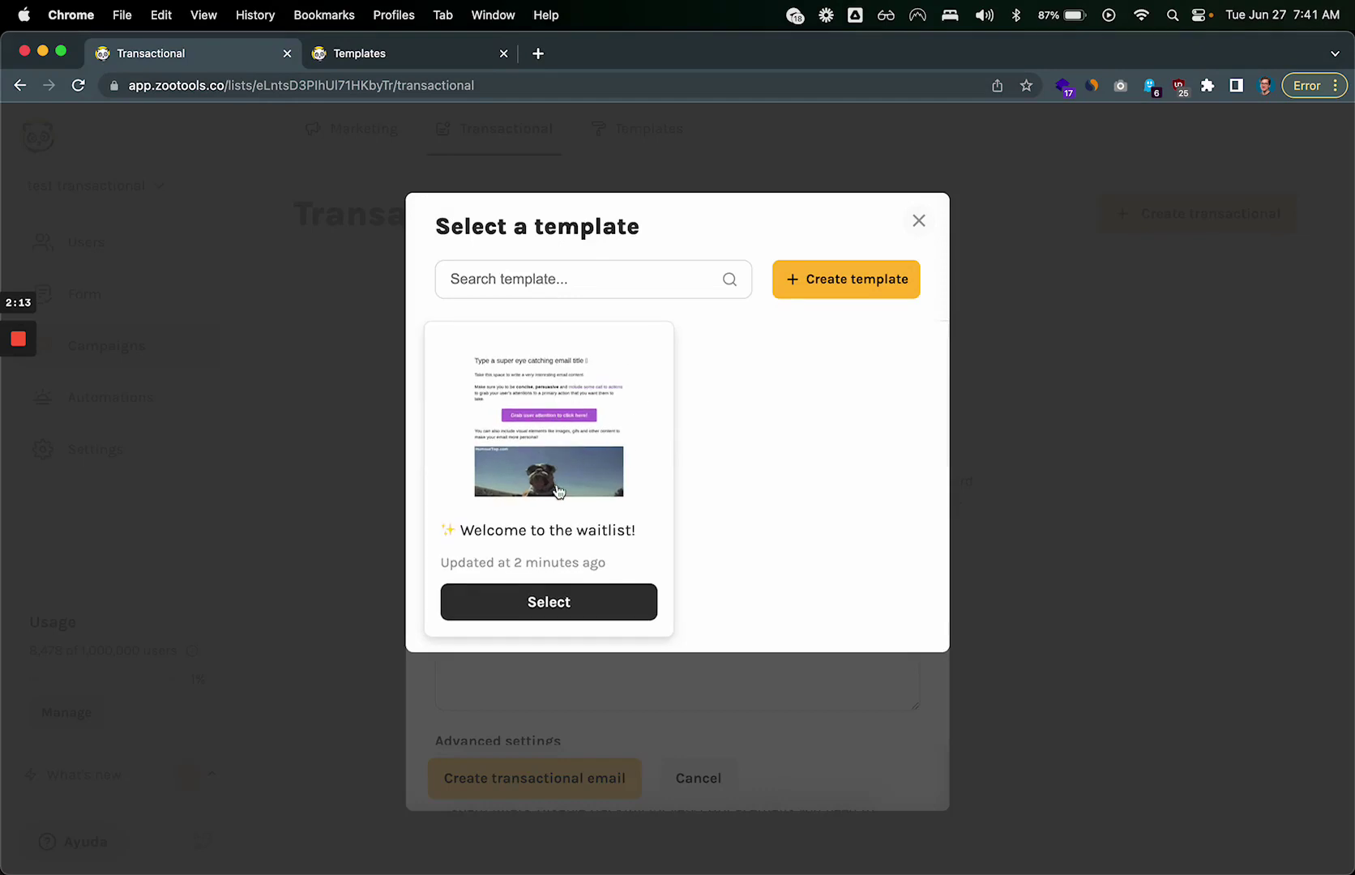
# Step: Use the Welcome to the waitlist! template with description 'this email is for resetting an account password'
pyautogui.click(559, 598)
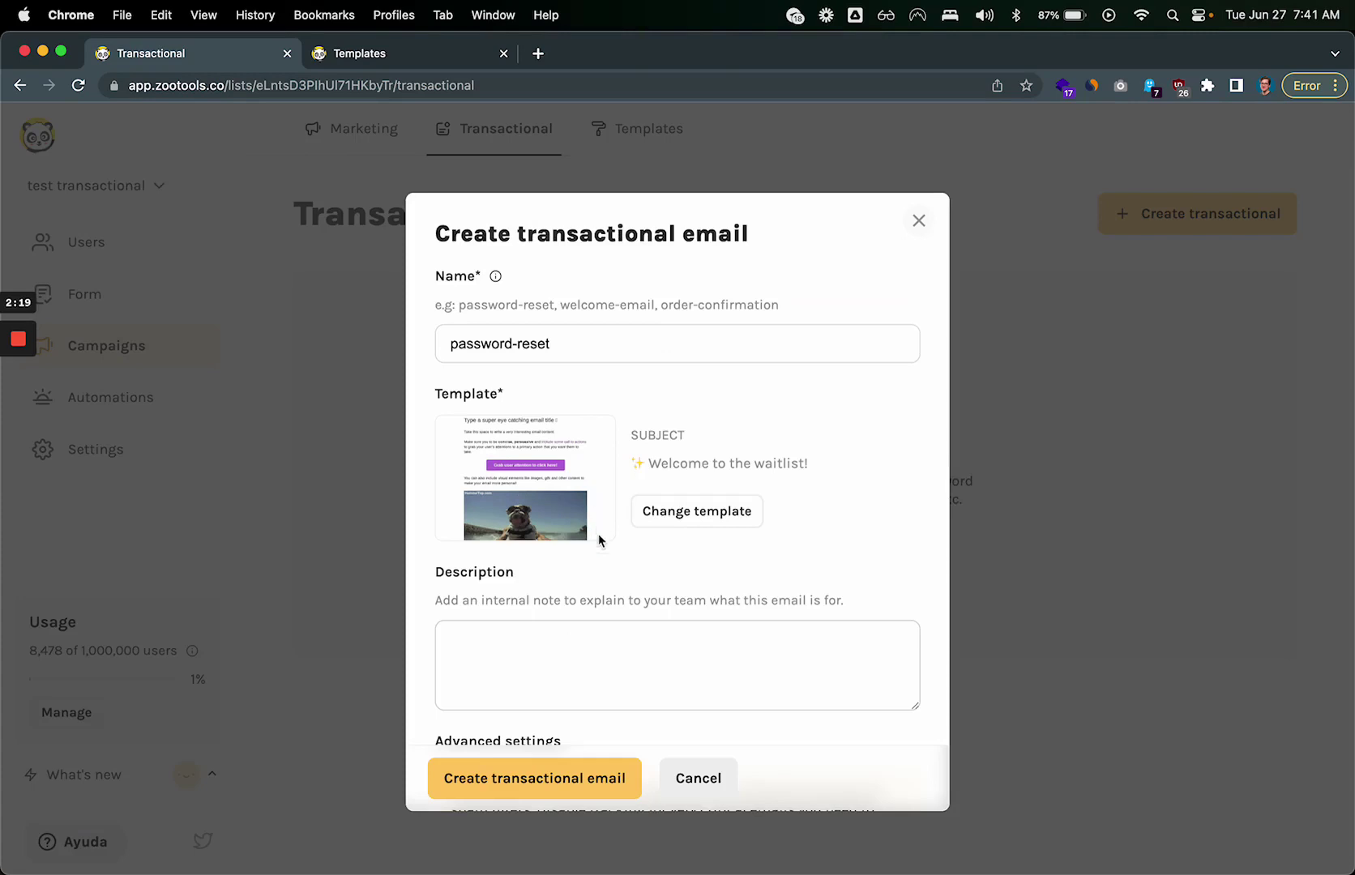
pyautogui.scroll(-3, 606, 621)
pyautogui.click(638, 493)
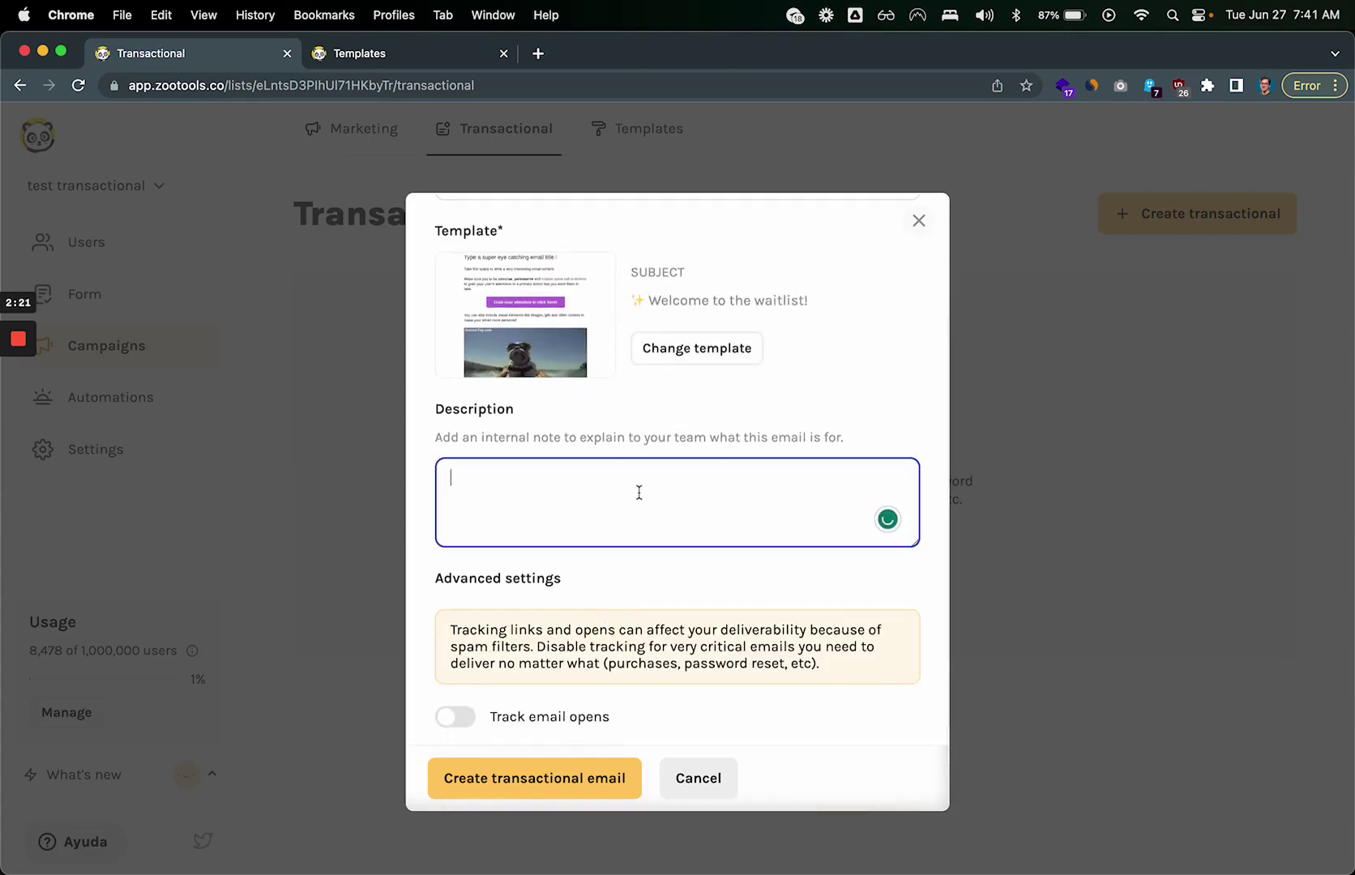
pyautogui.scroll(3, 639, 492)
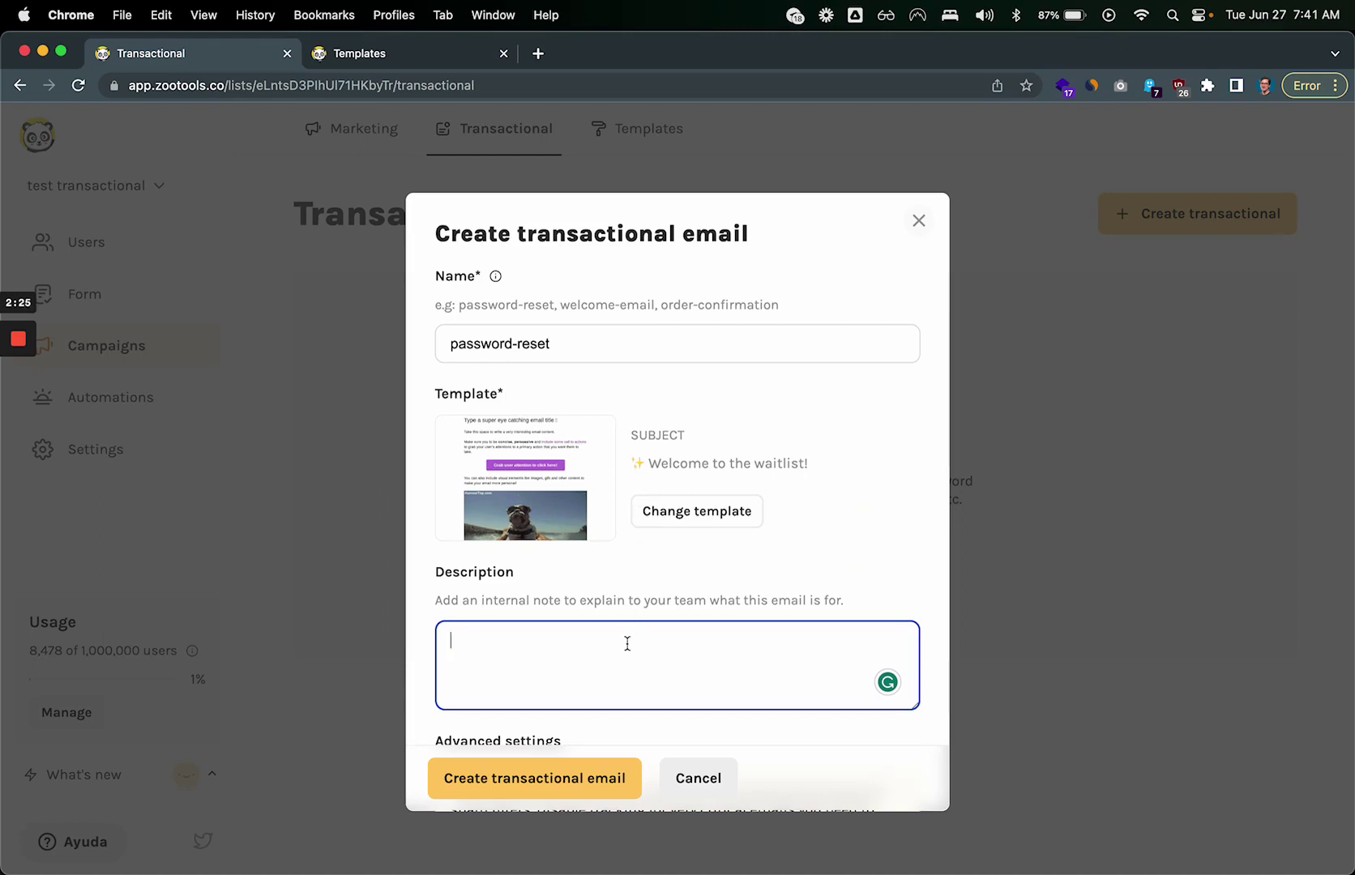
pyautogui.write('this is')
pyautogui.press('BackSpace')
pyautogui.press('BackSpace')
pyautogui.write('email is for resetting ')
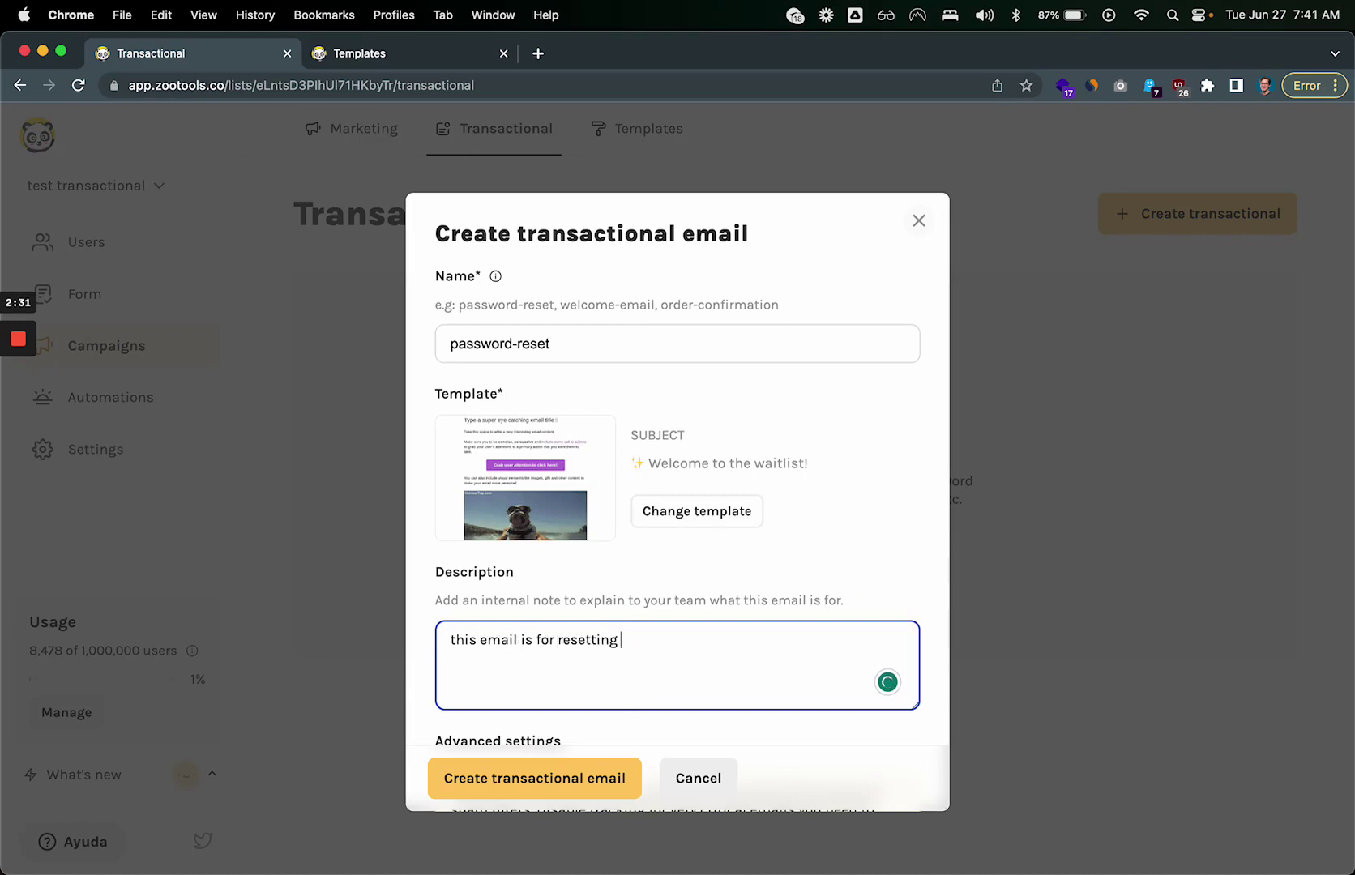
pyautogui.write('an account password')
# Step: Try the email open and link click tracking toggles, leaving both turned off
pyautogui.scroll(-3, 594, 559)
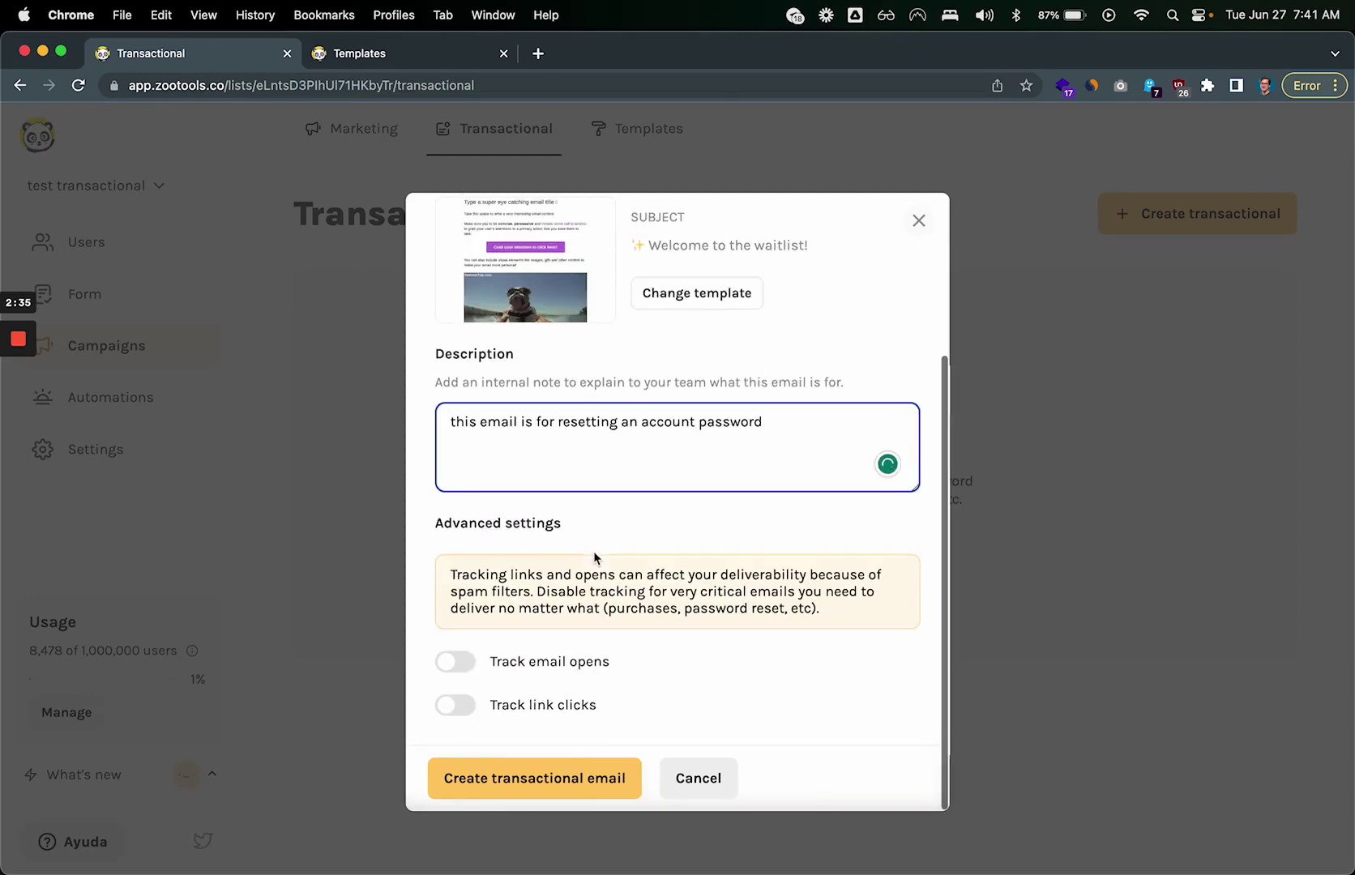
pyautogui.tripleClick(481, 523)
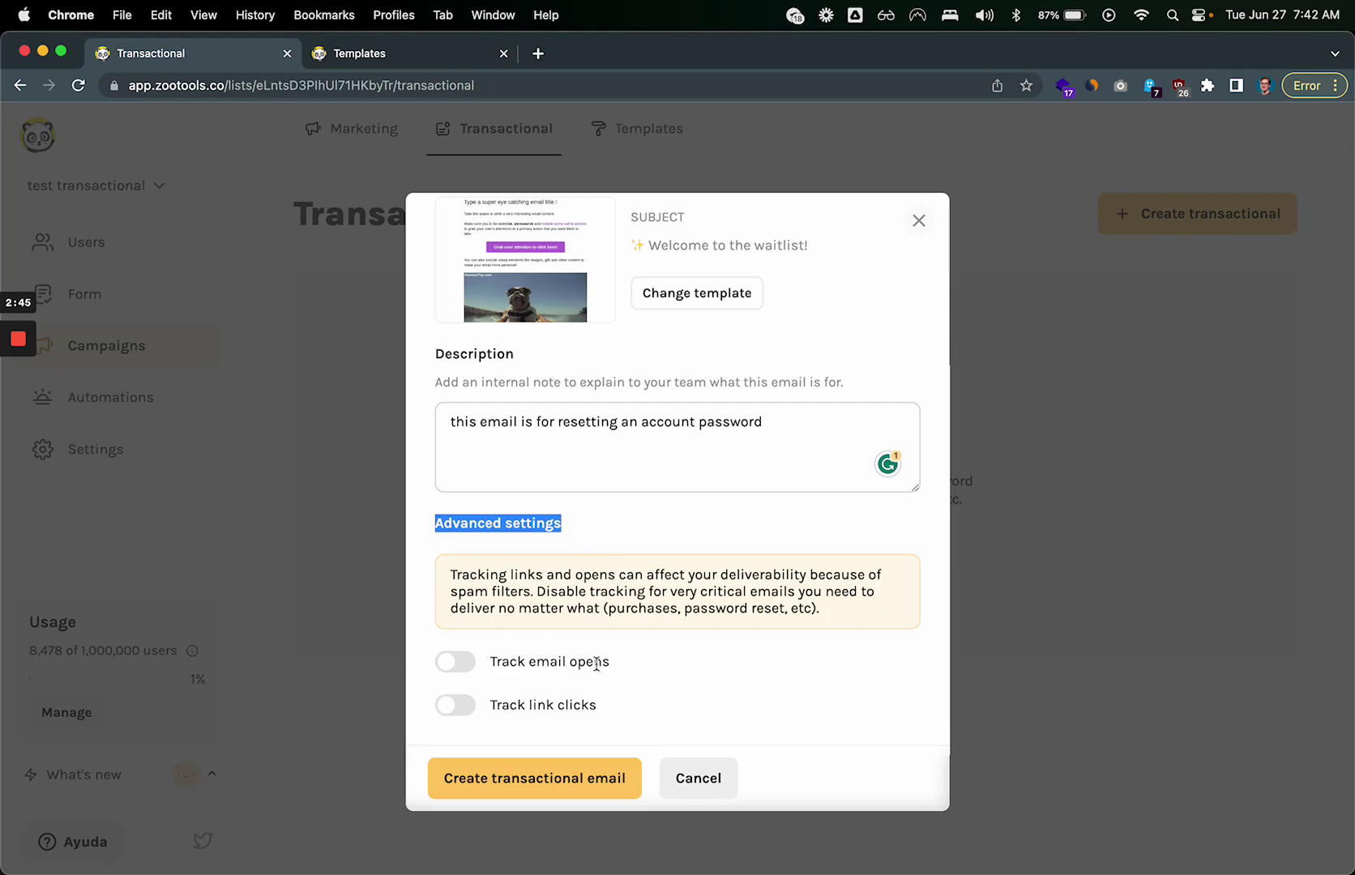
pyautogui.moveTo(529, 705); pyautogui.dragTo(625, 711)
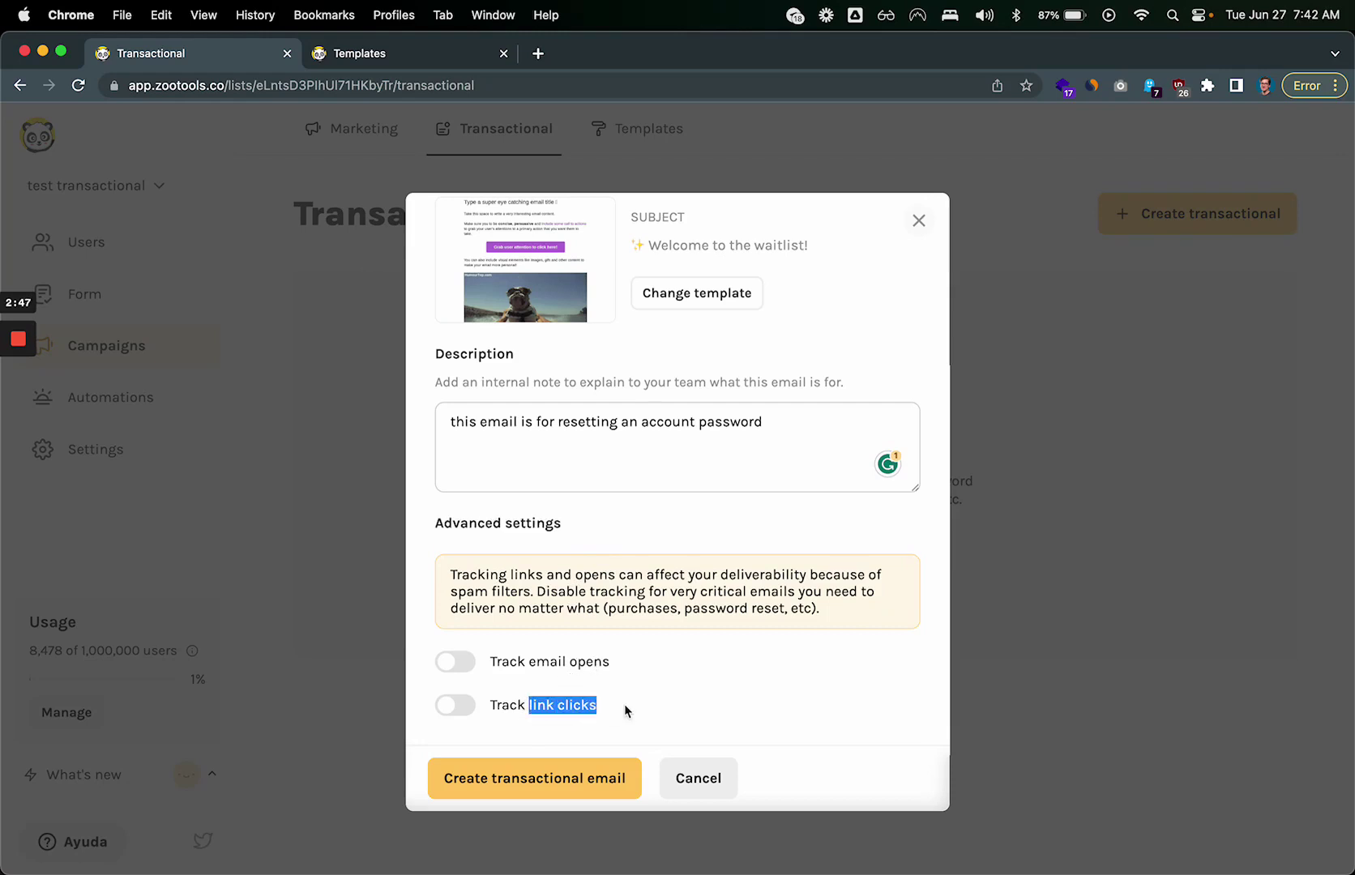
pyautogui.click(671, 716)
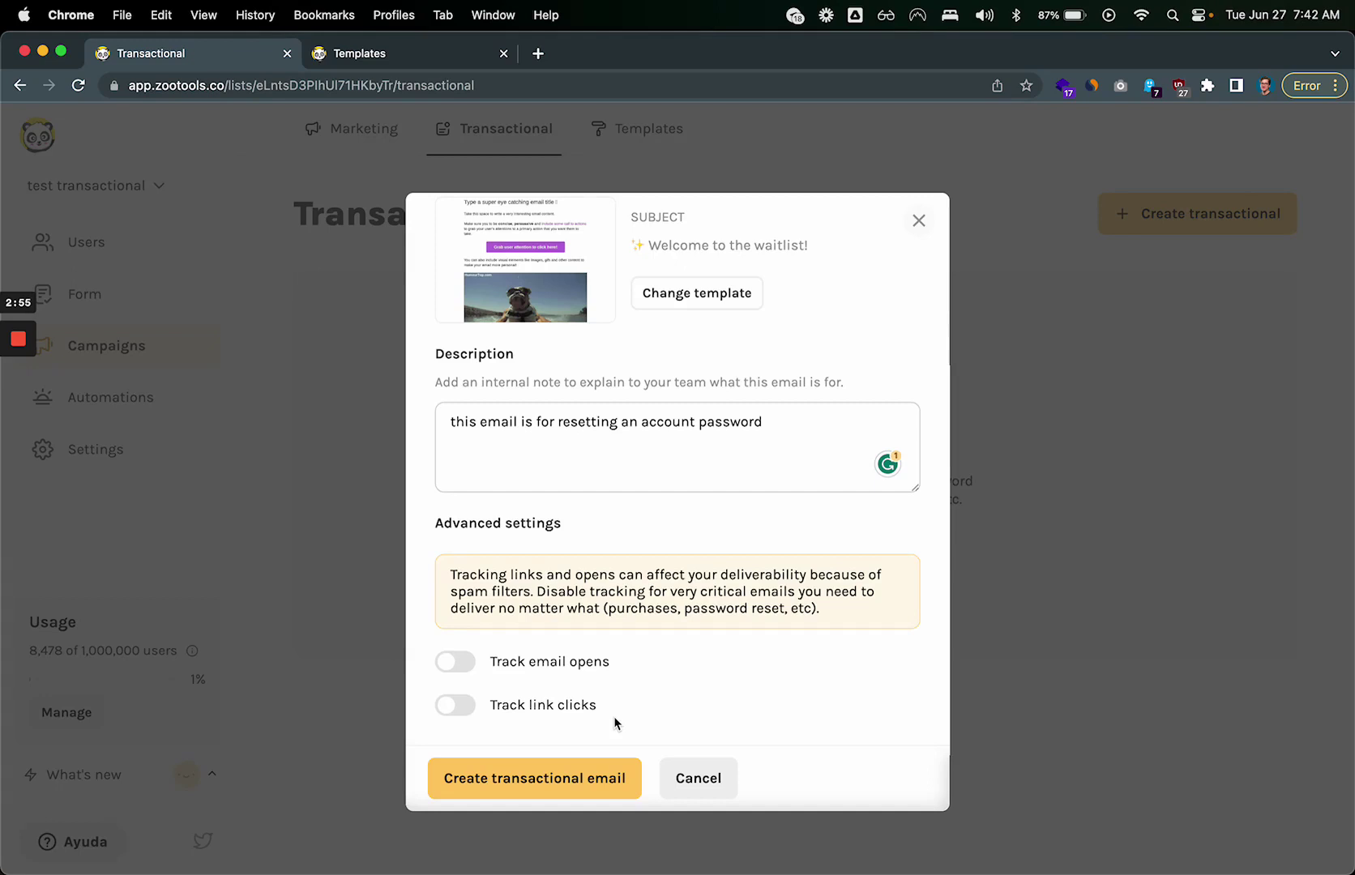
pyautogui.click(455, 705)
pyautogui.click(460, 671)
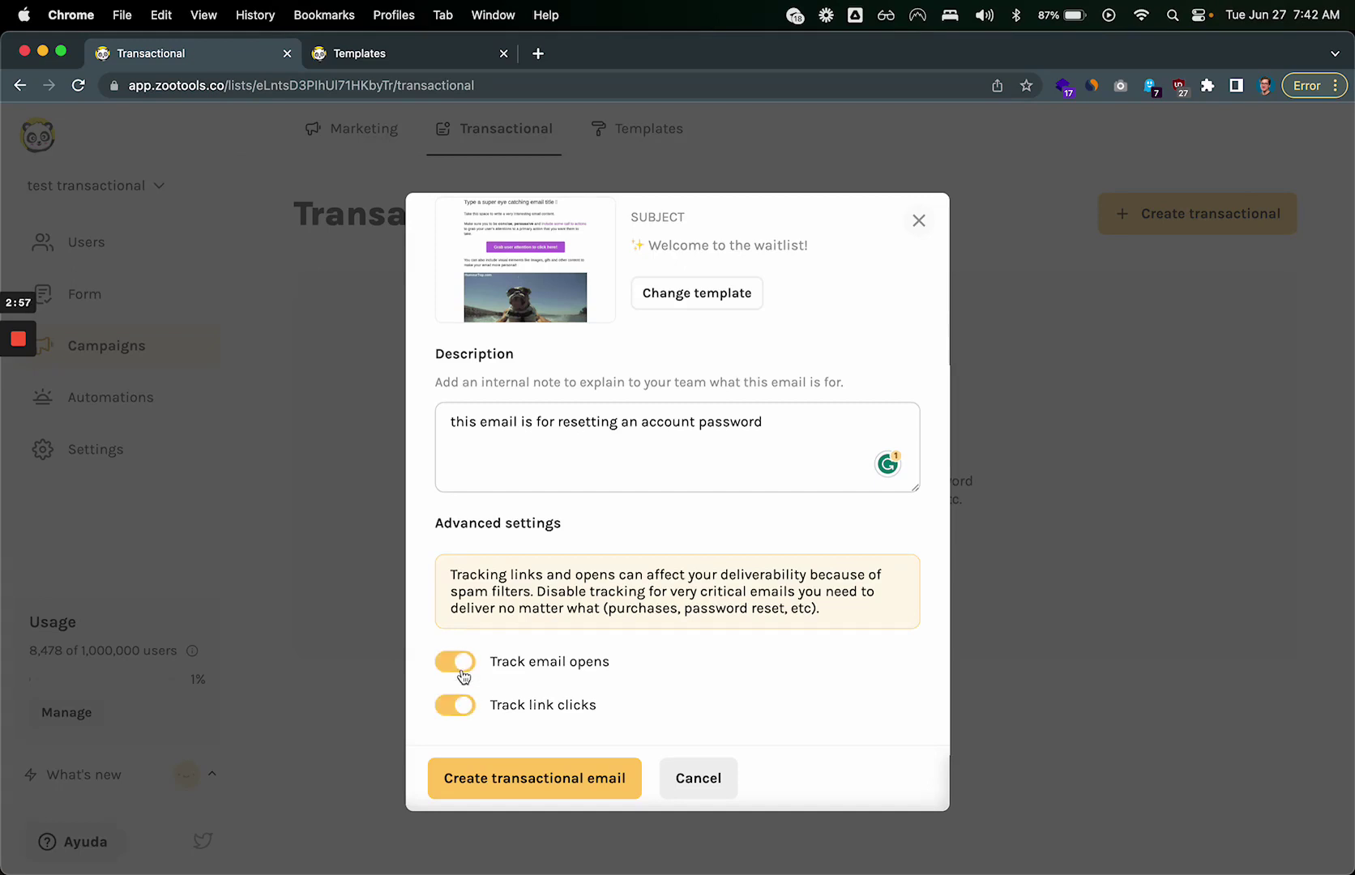
pyautogui.click(461, 673)
pyautogui.click(465, 706)
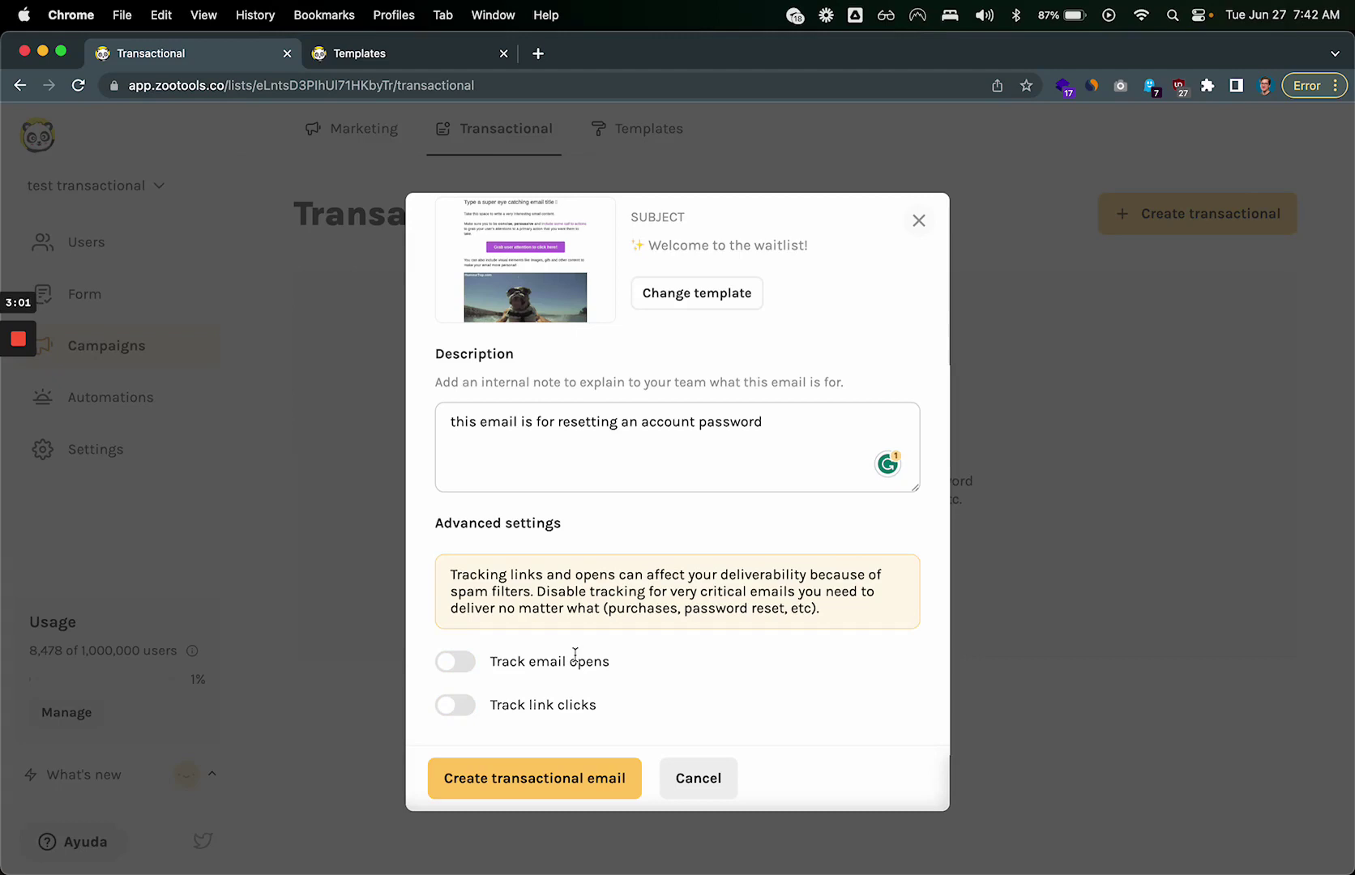
pyautogui.click(457, 673)
pyautogui.click(466, 714)
pyautogui.click(466, 713)
pyautogui.click(464, 674)
pyautogui.scroll(5, 515, 612)
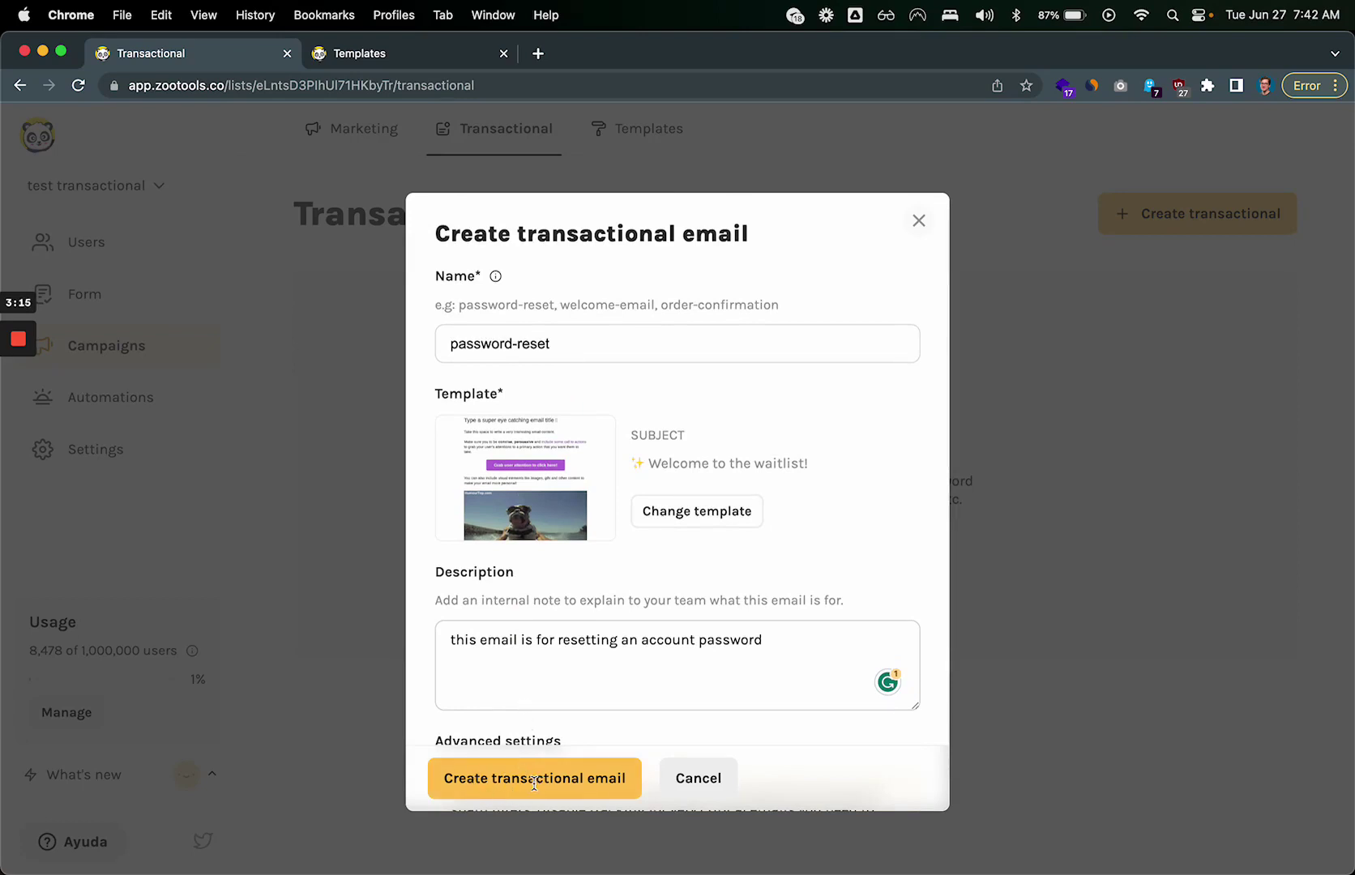
# Step: Create the email as reset-account-password after the duplicate-name error, then open the new message
pyautogui.click(520, 780)
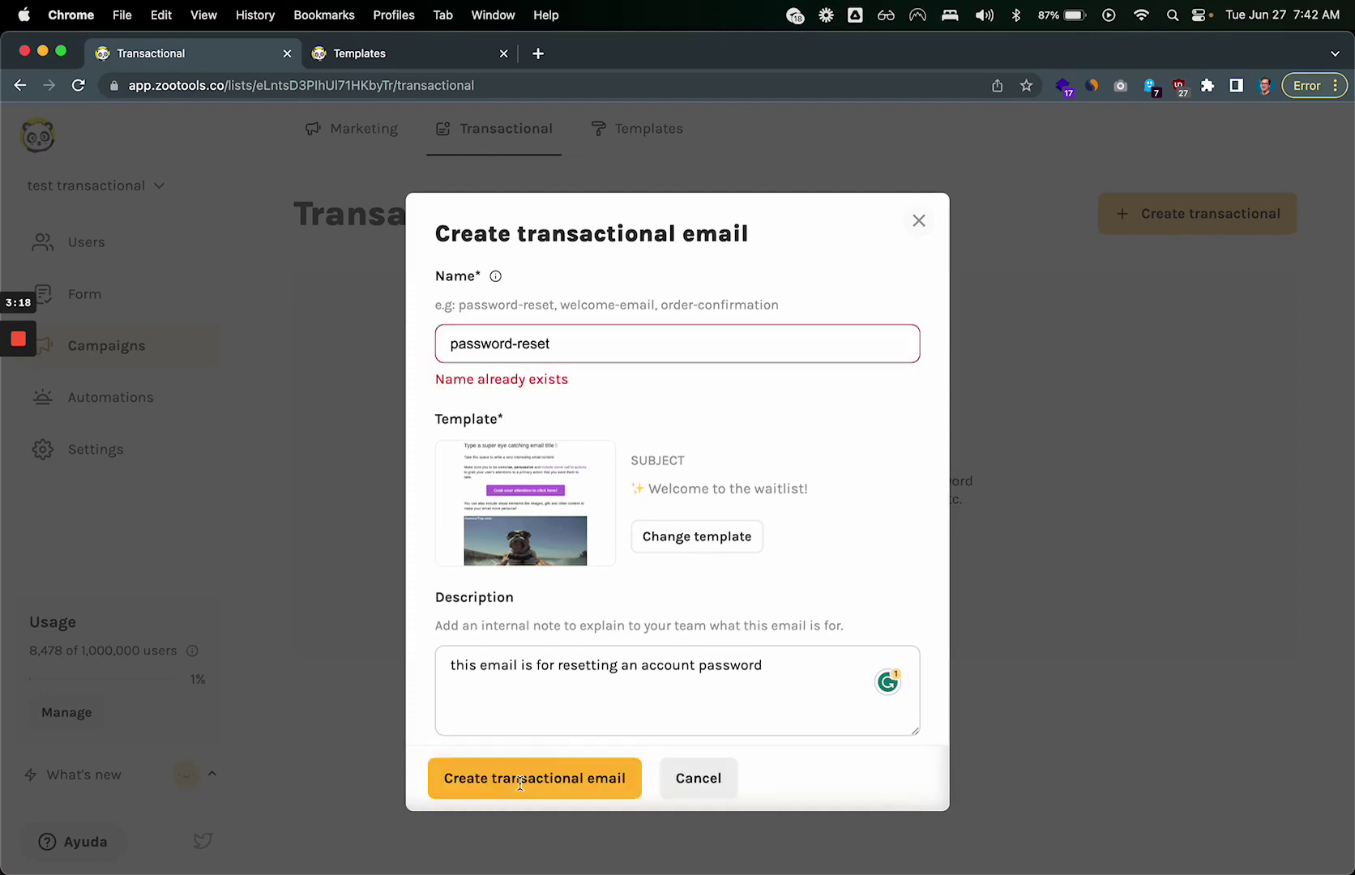
pyautogui.click(564, 342)
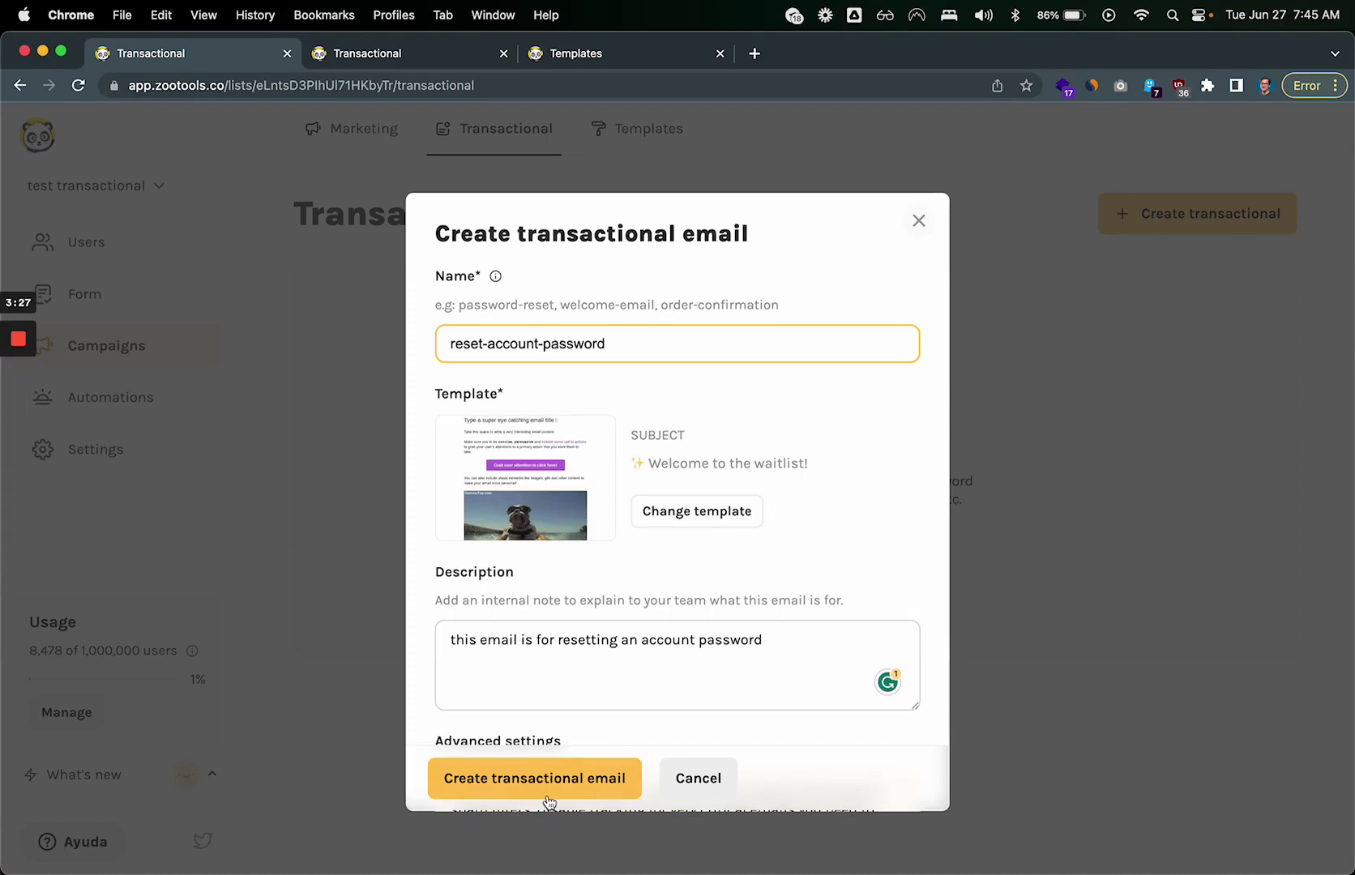
pyautogui.click(543, 791)
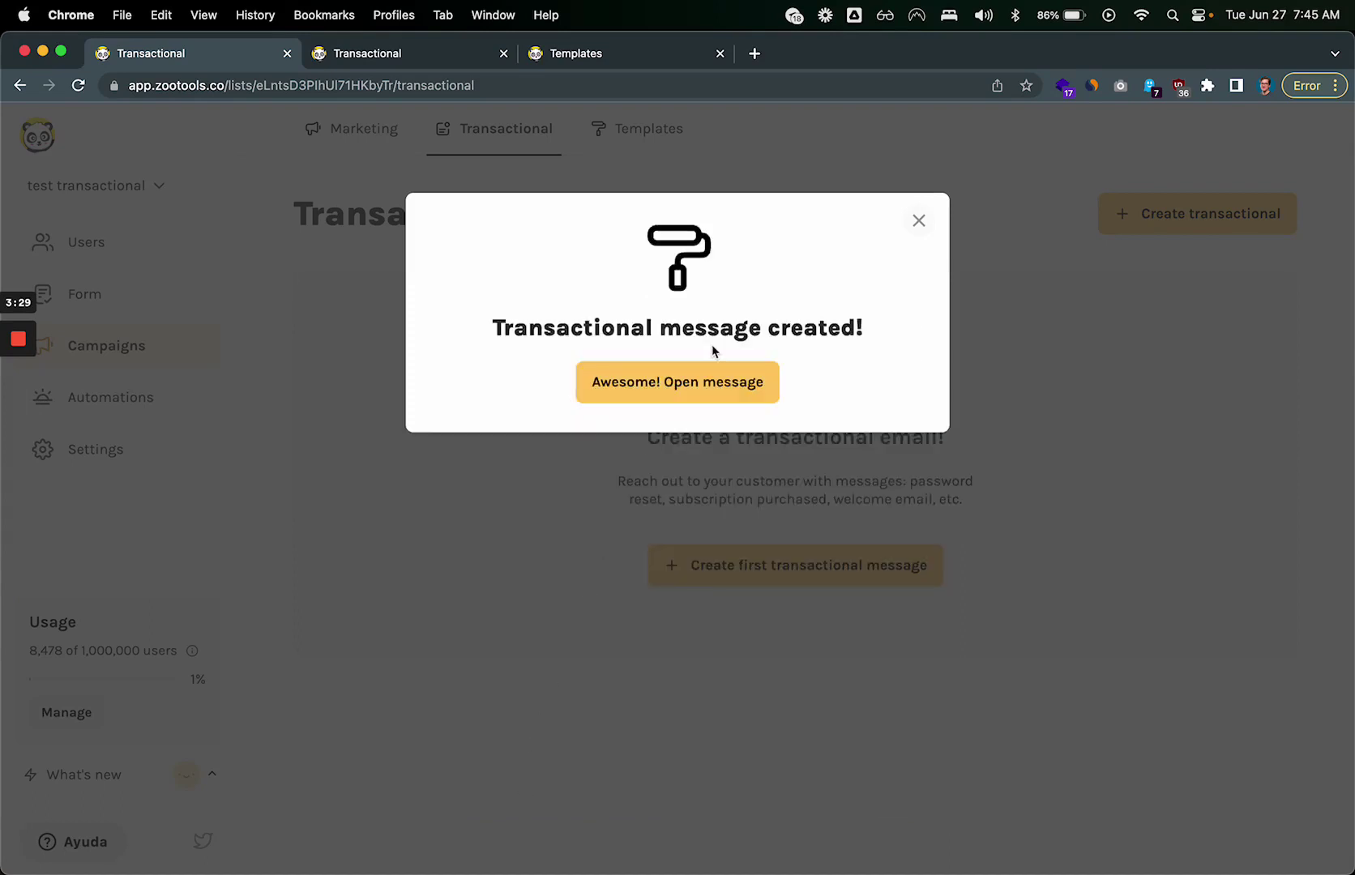
pyautogui.click(673, 380)
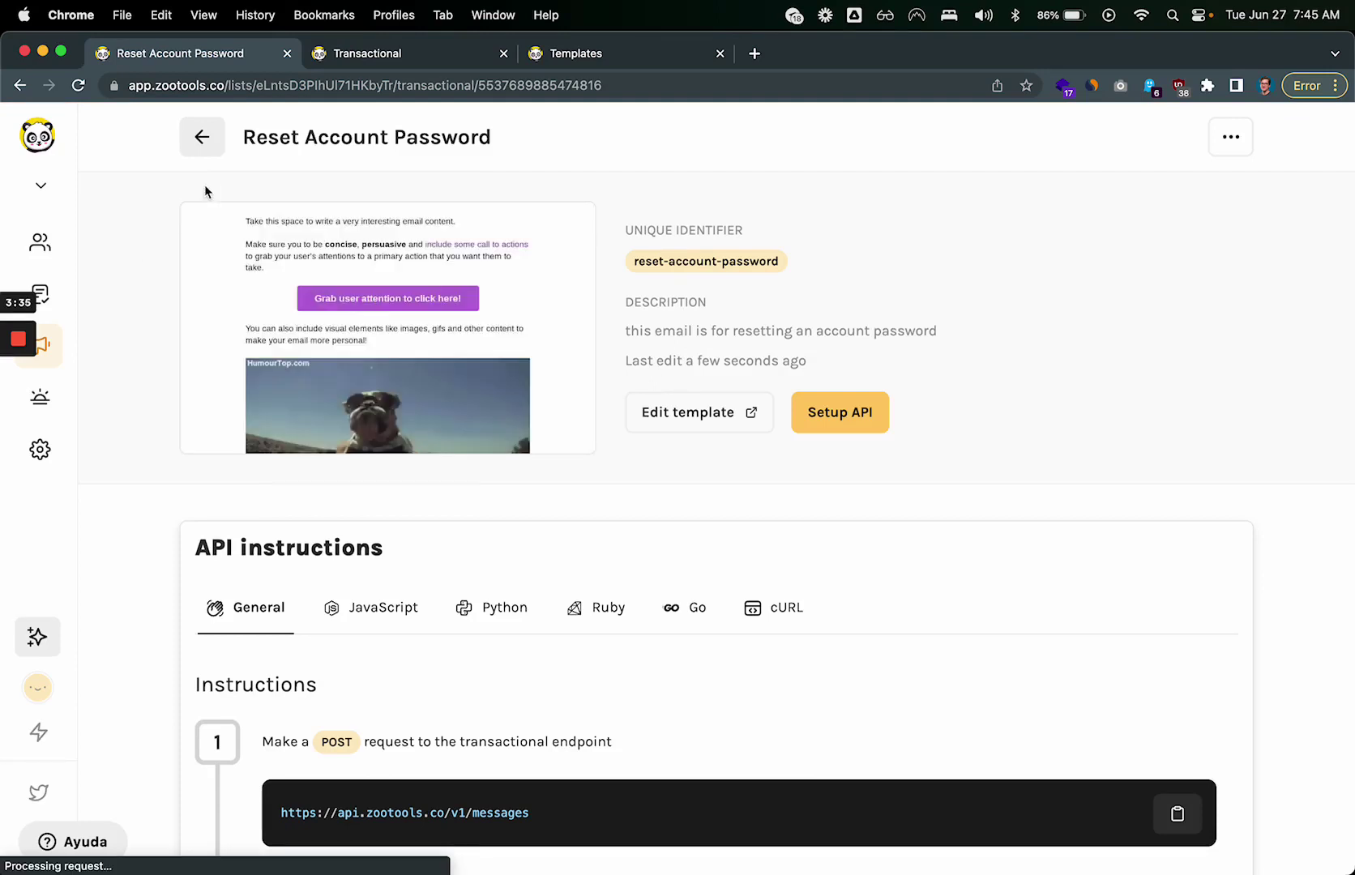
# Step: Open the template's email content editor and dismiss the trackers notice
pyautogui.moveTo(330, 236)
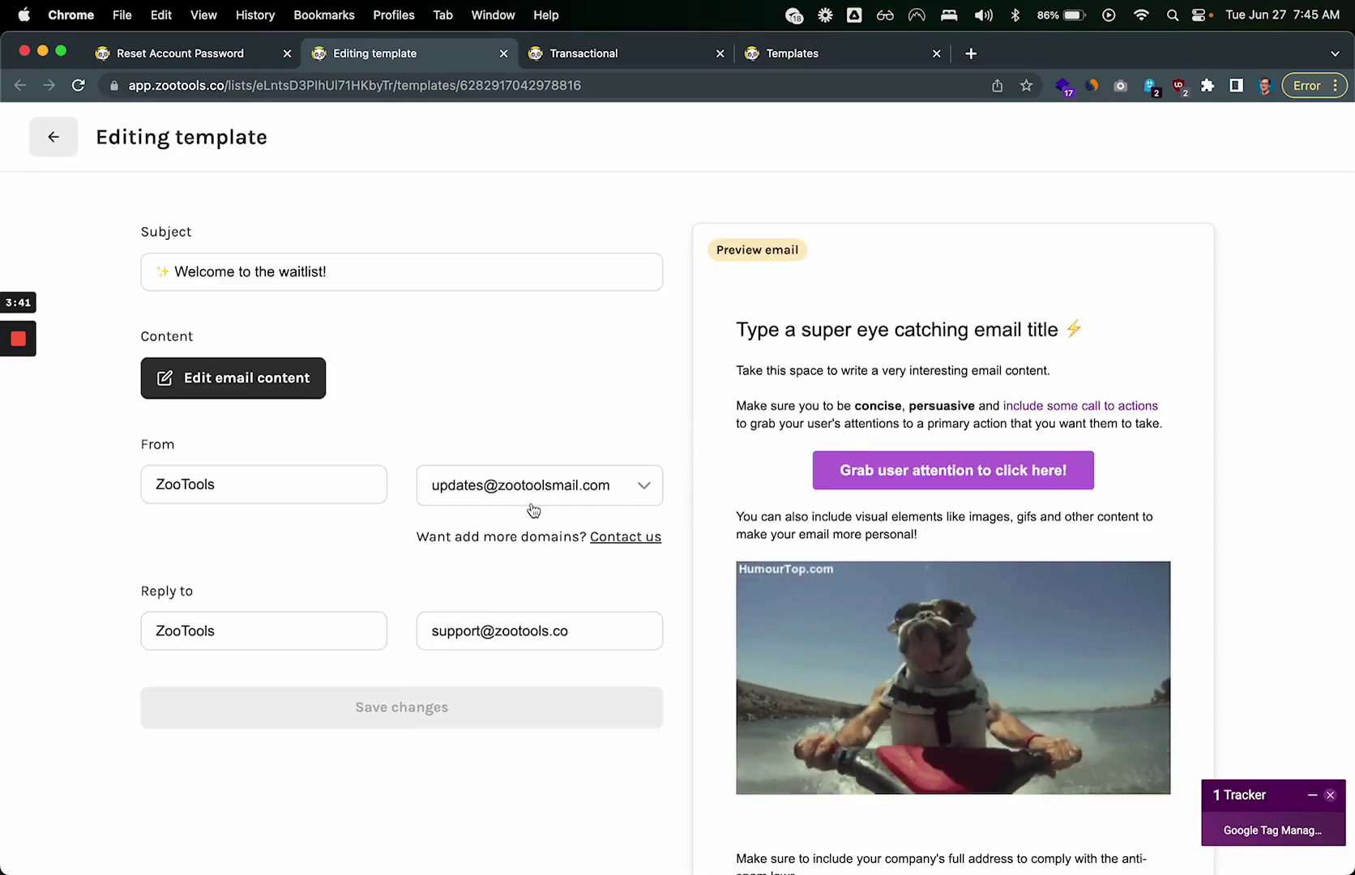
pyautogui.click(271, 375)
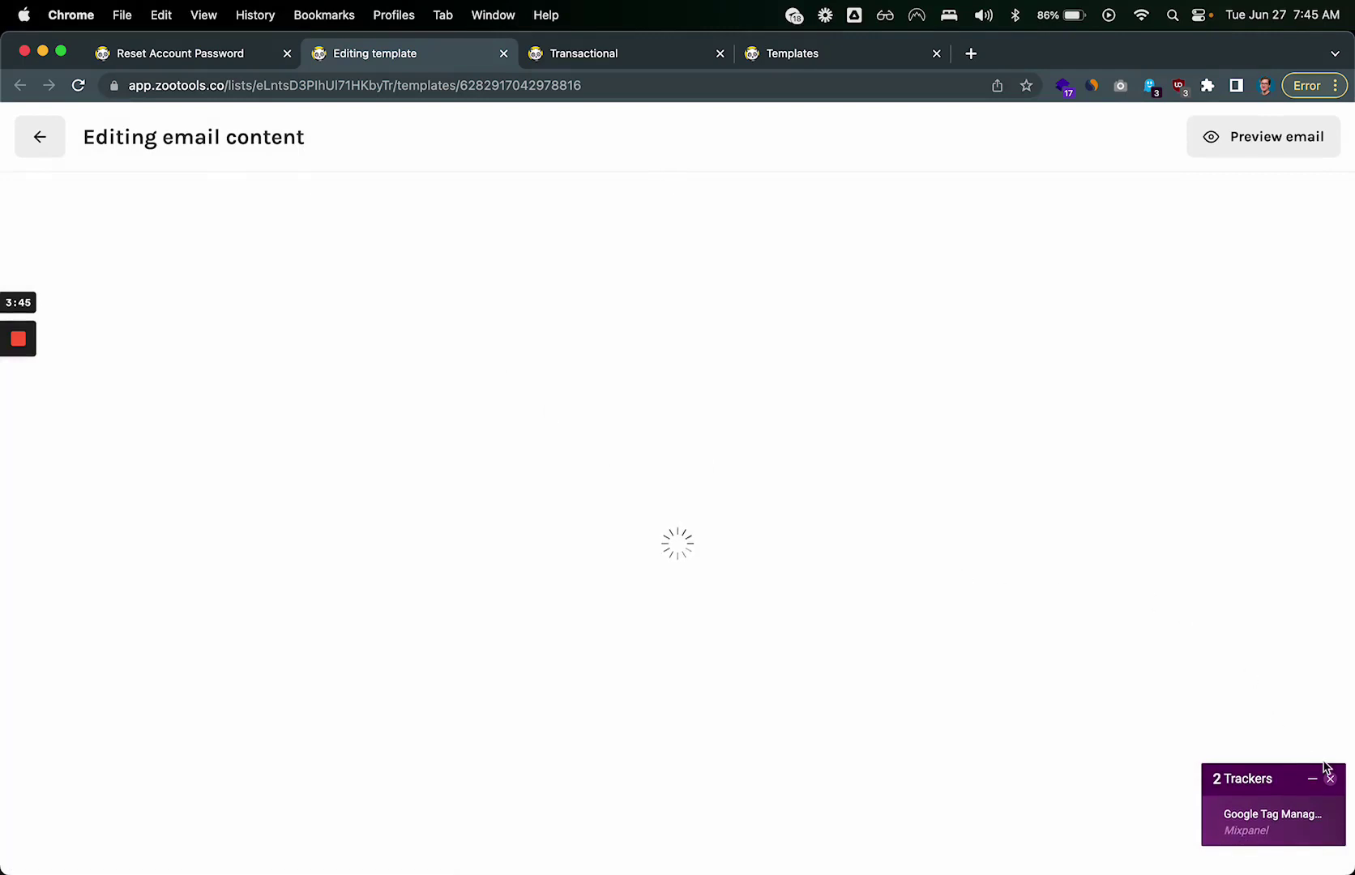
pyautogui.click(1329, 778)
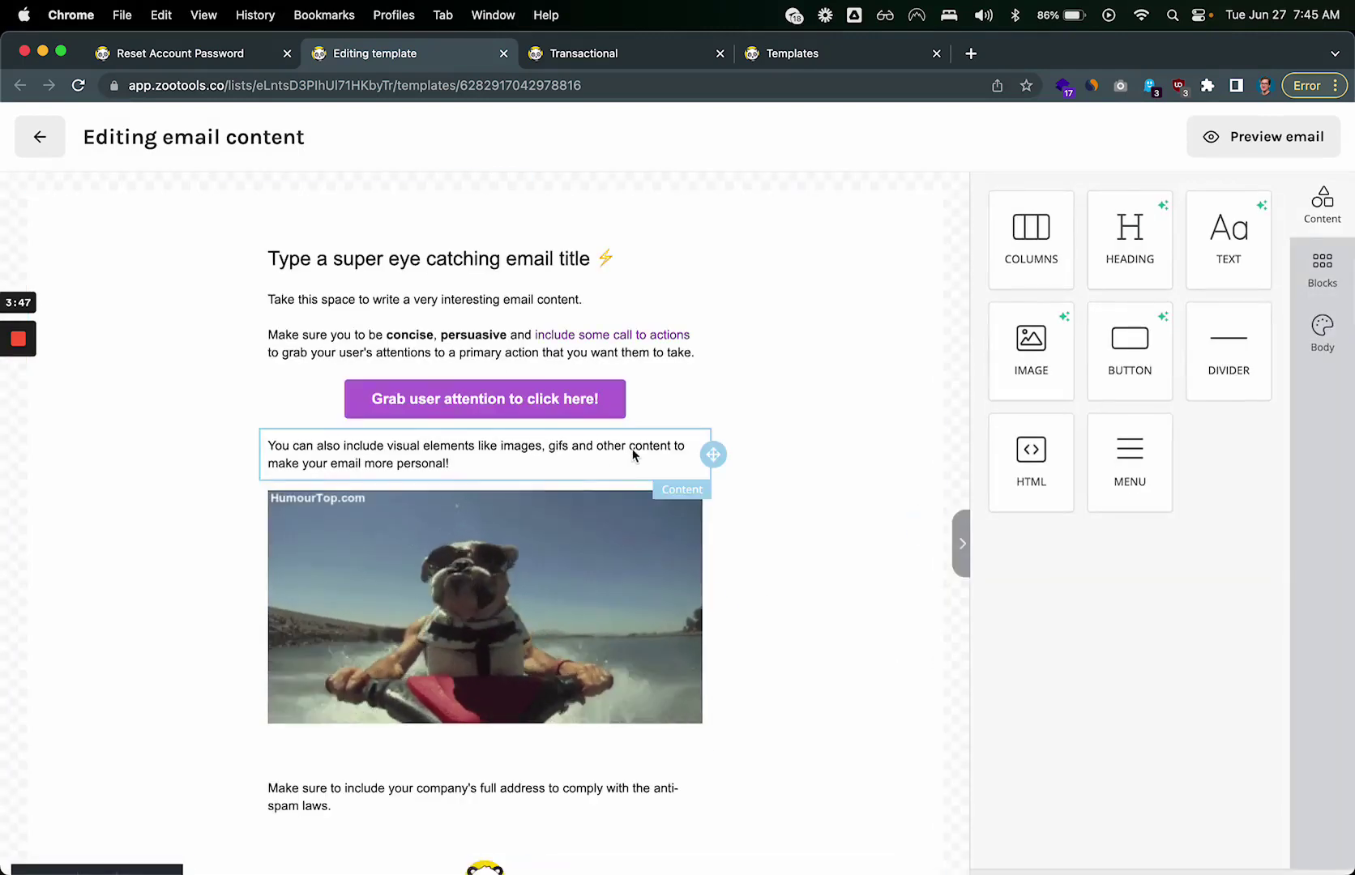
pyautogui.tripleClick(473, 301)
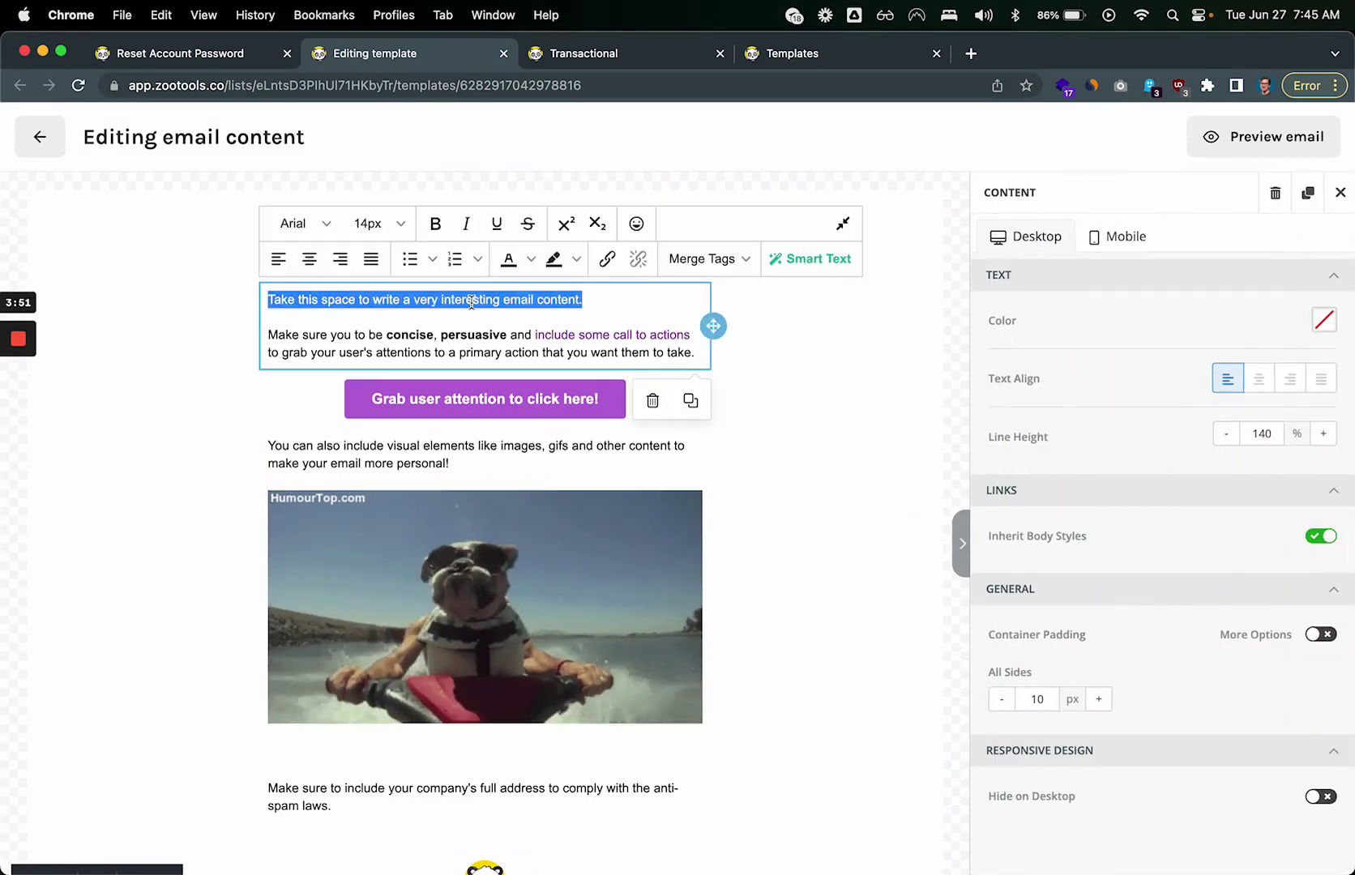
# Step: Replace the purple call-to-action button's link with {{url}}
pyautogui.click(296, 300)
pyautogui.click(213, 312)
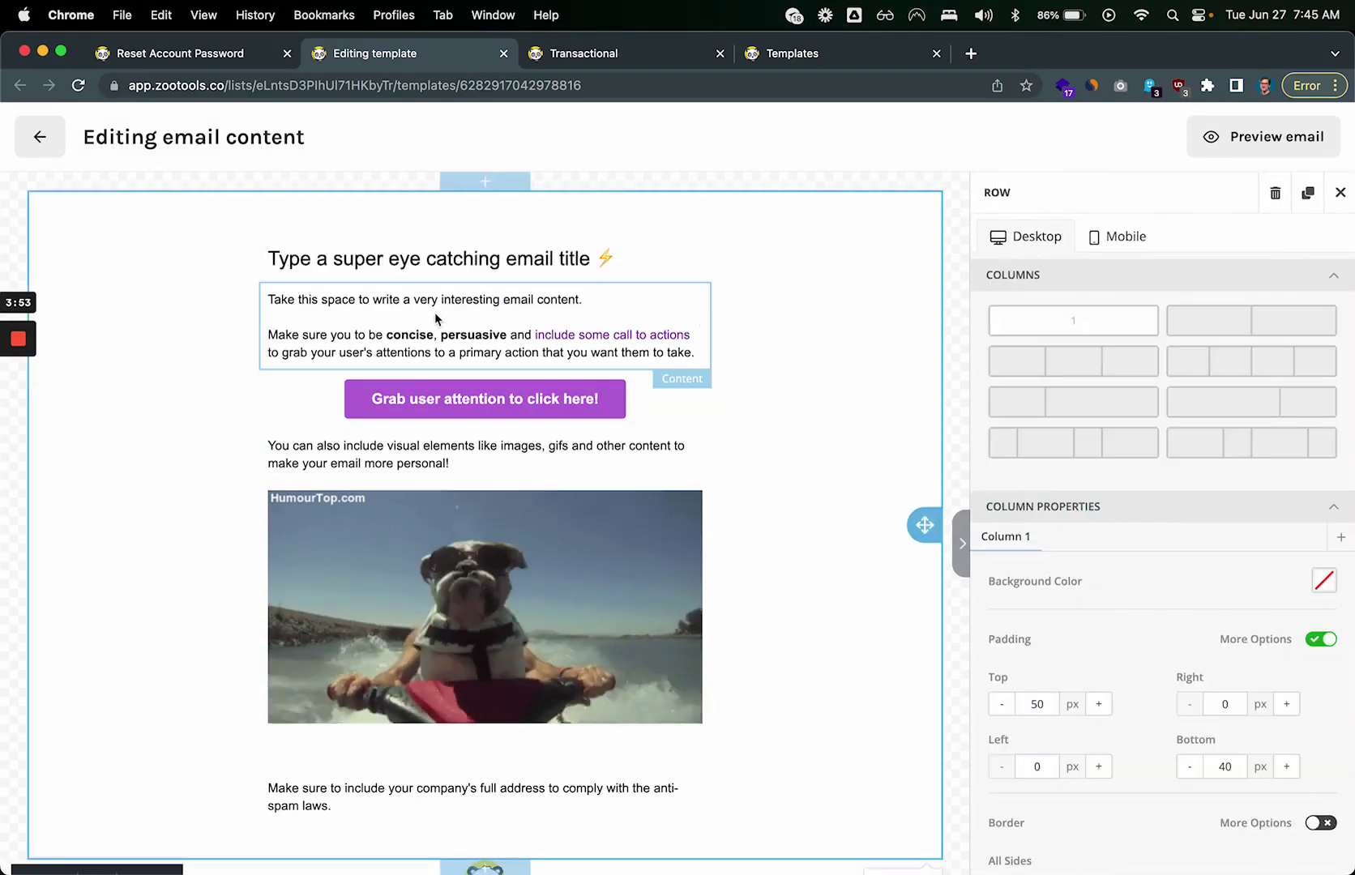
pyautogui.click(434, 314)
pyautogui.click(240, 289)
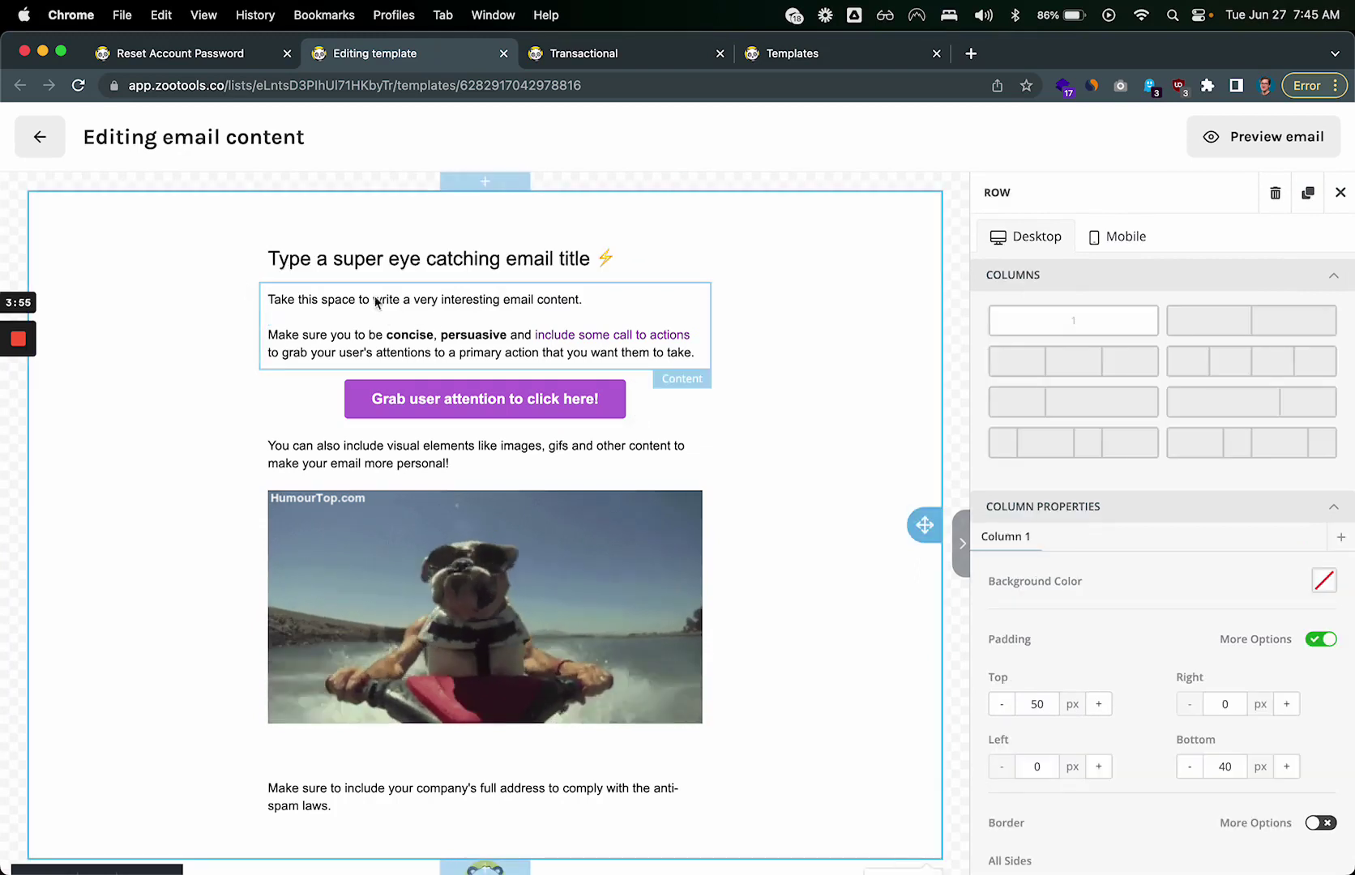
pyautogui.click(491, 408)
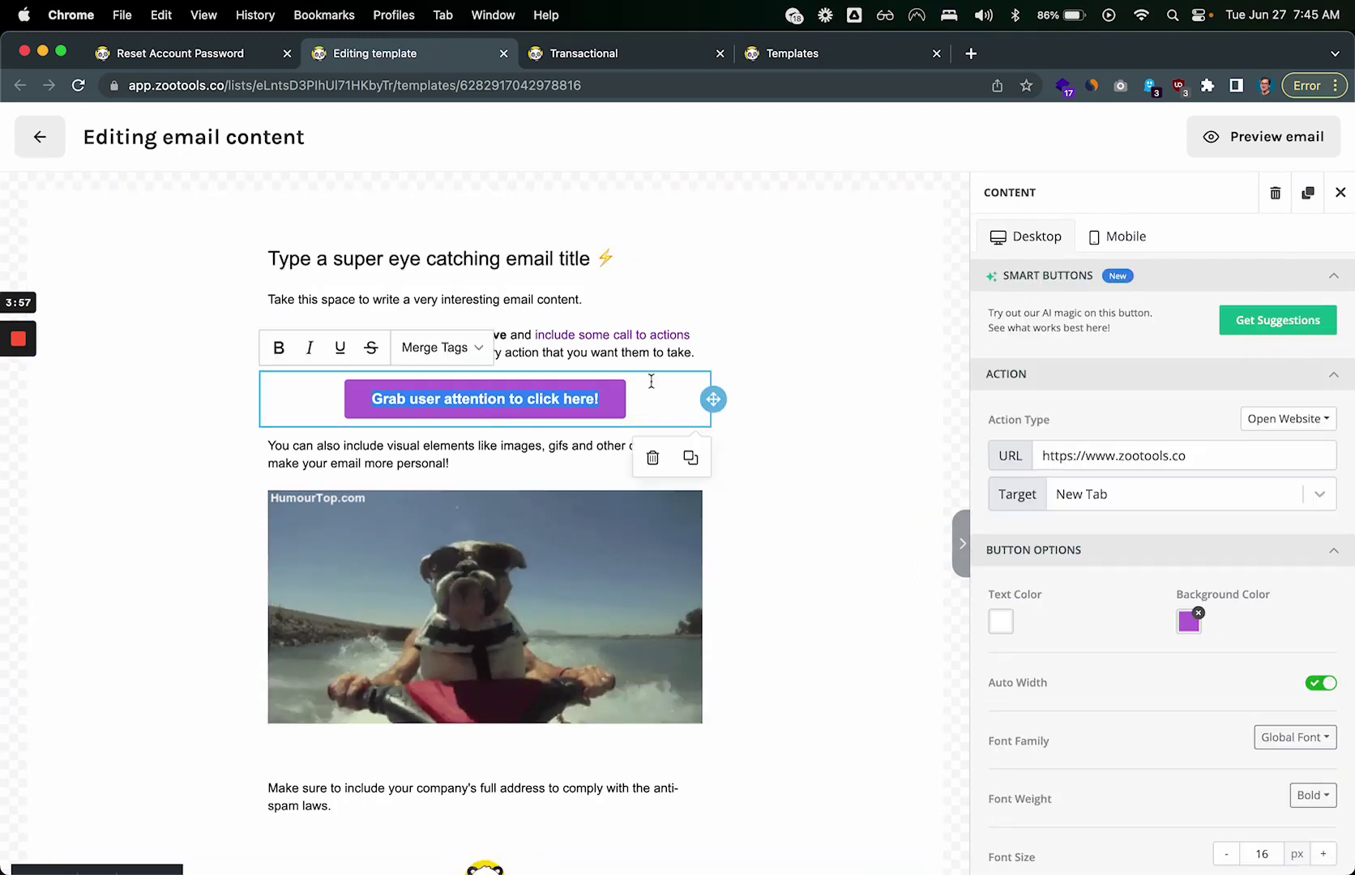
pyautogui.moveTo(1192, 448); pyautogui.dragTo(1011, 451)
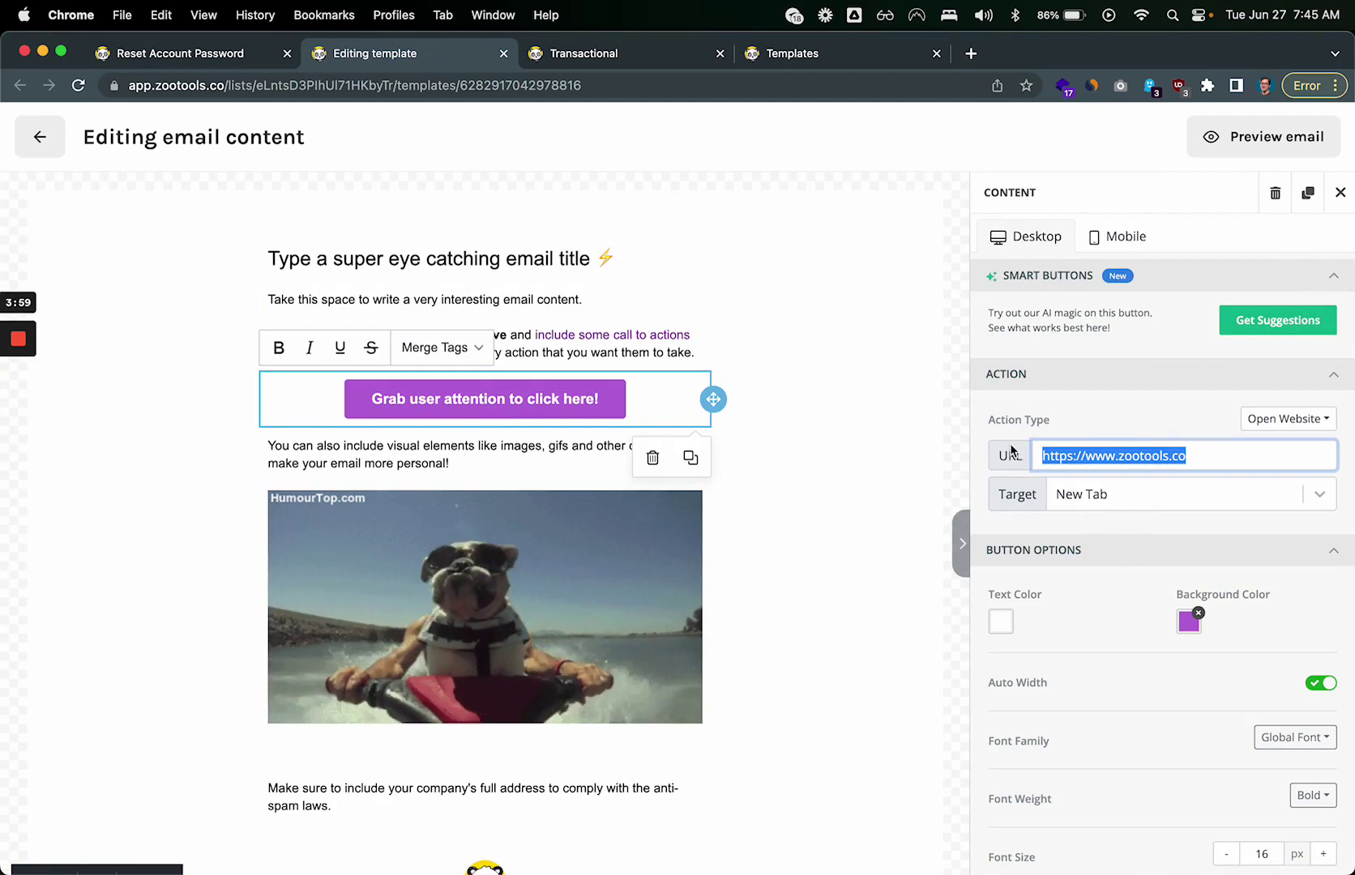
pyautogui.write('{{}')
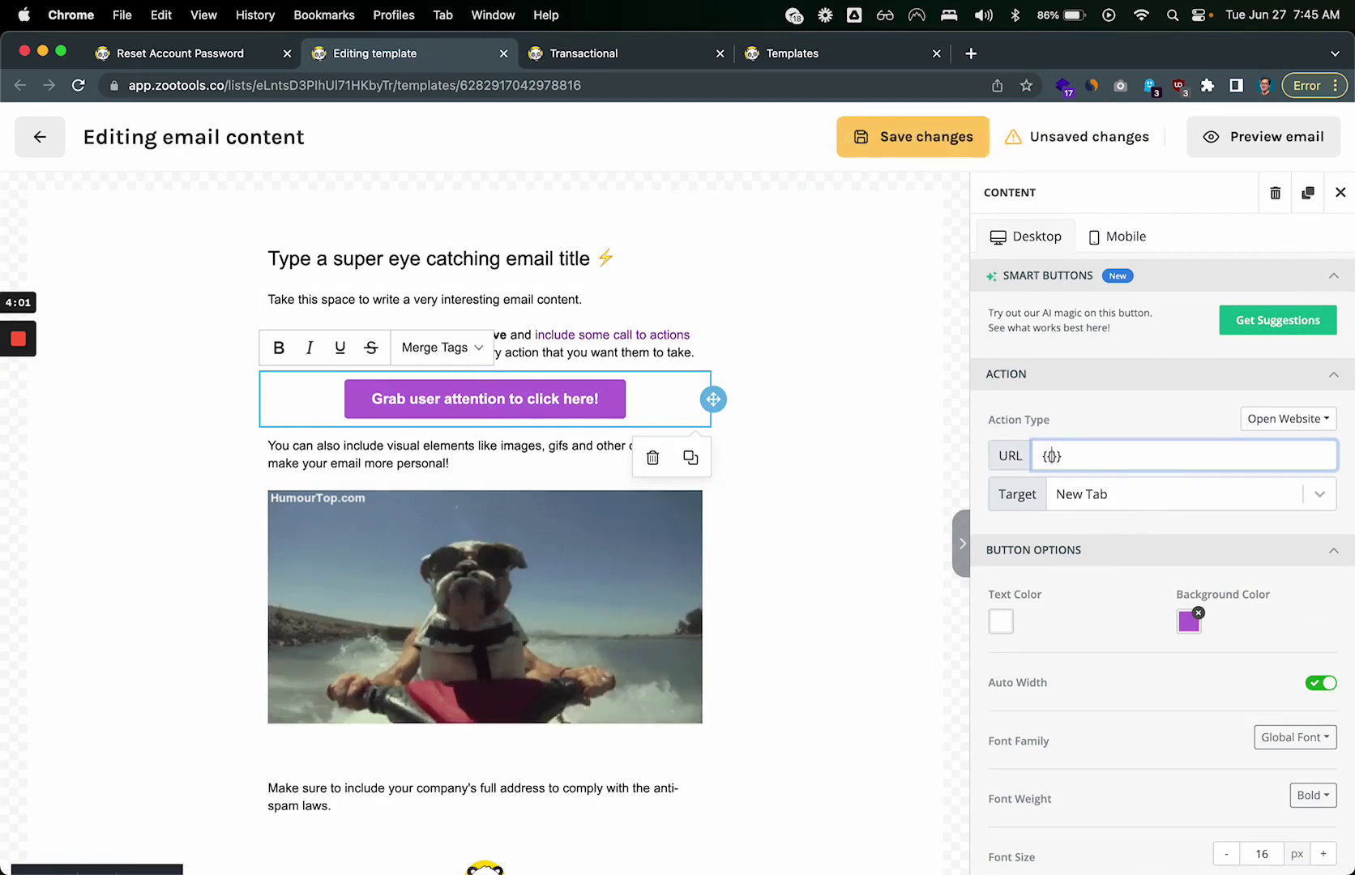
pyautogui.write('url')
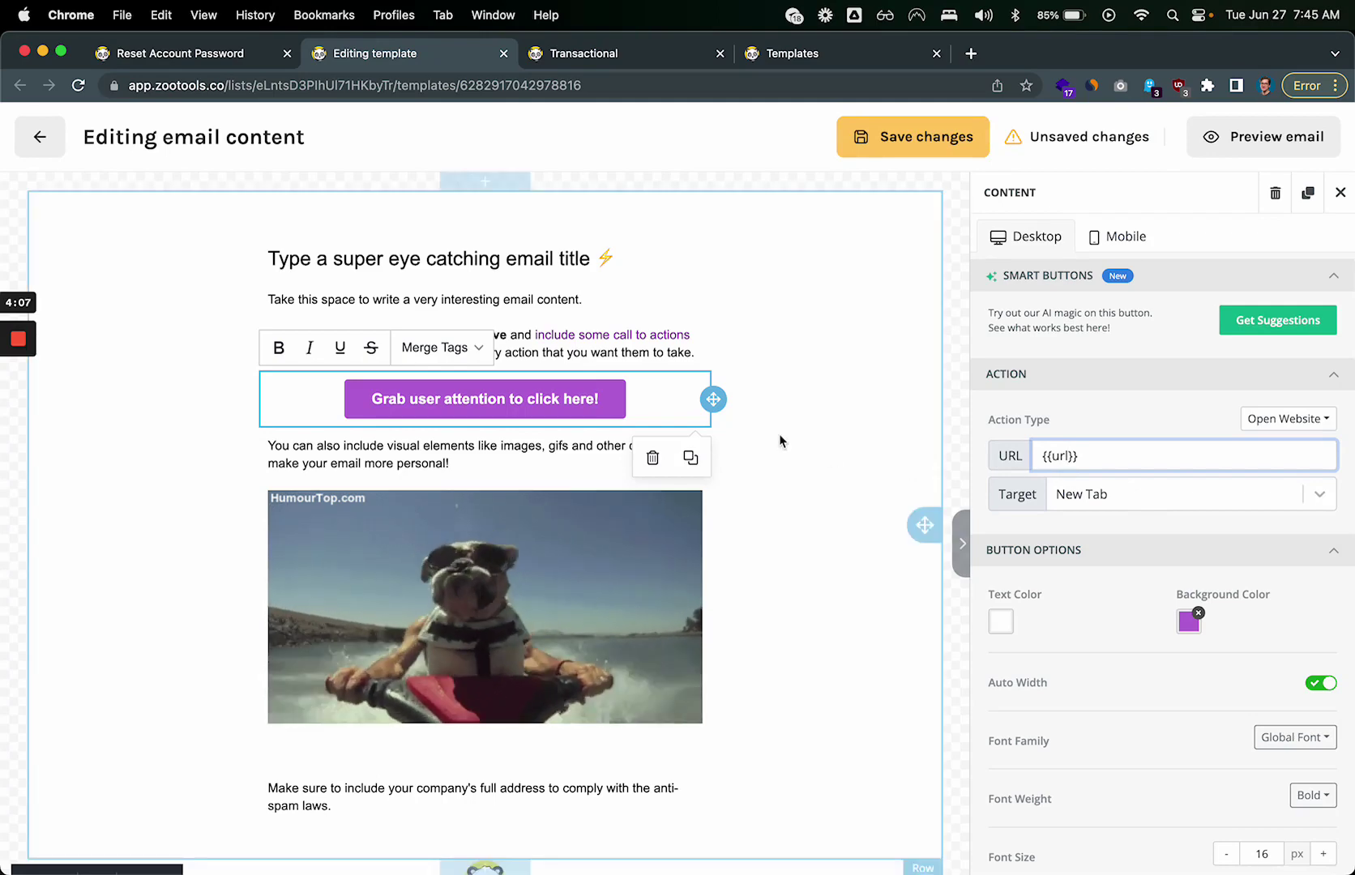
pyautogui.click(839, 437)
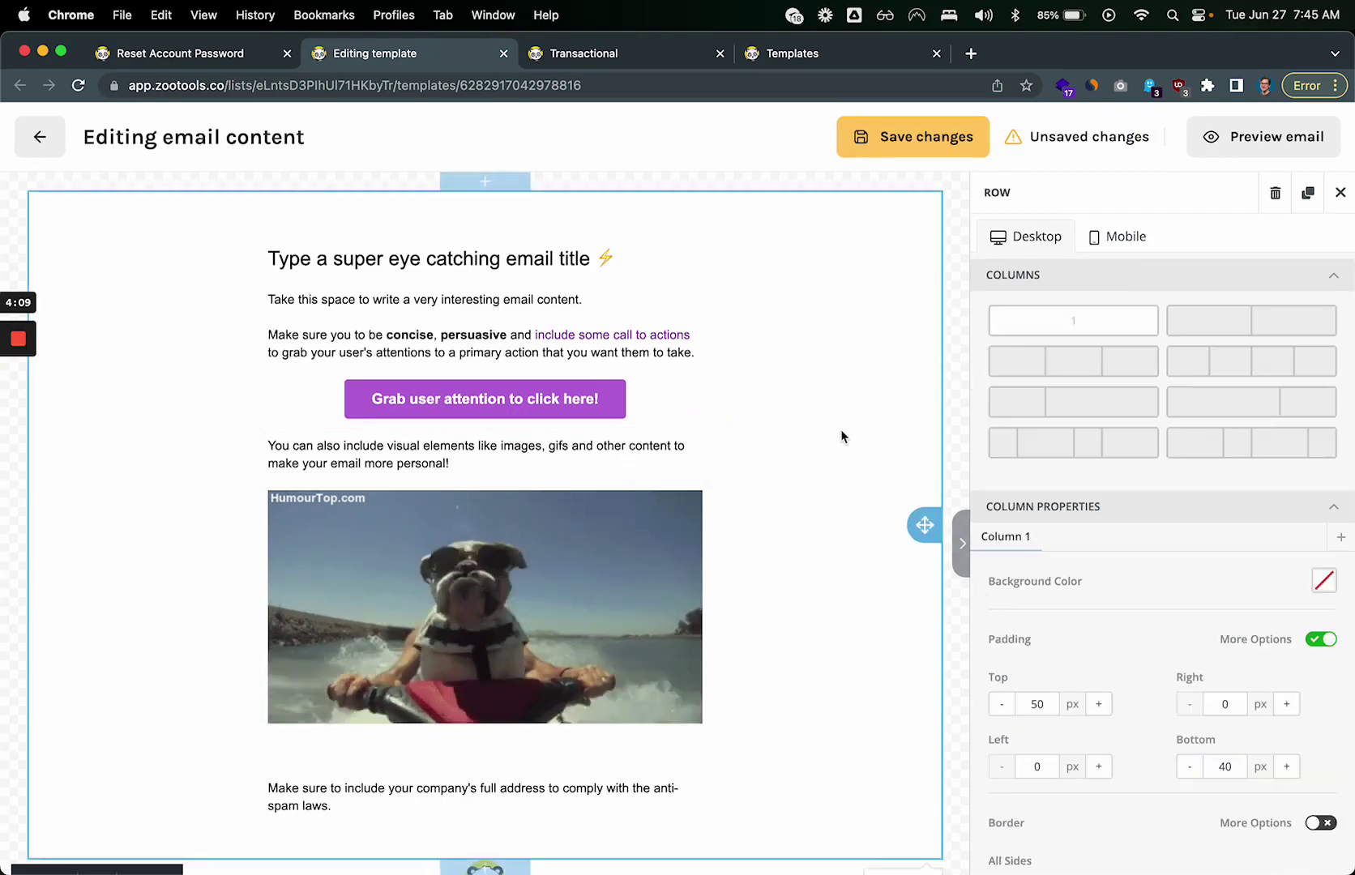
# Step: Change the email heading to 'Hey {{firstName}}'
pyautogui.tripleClick(396, 257)
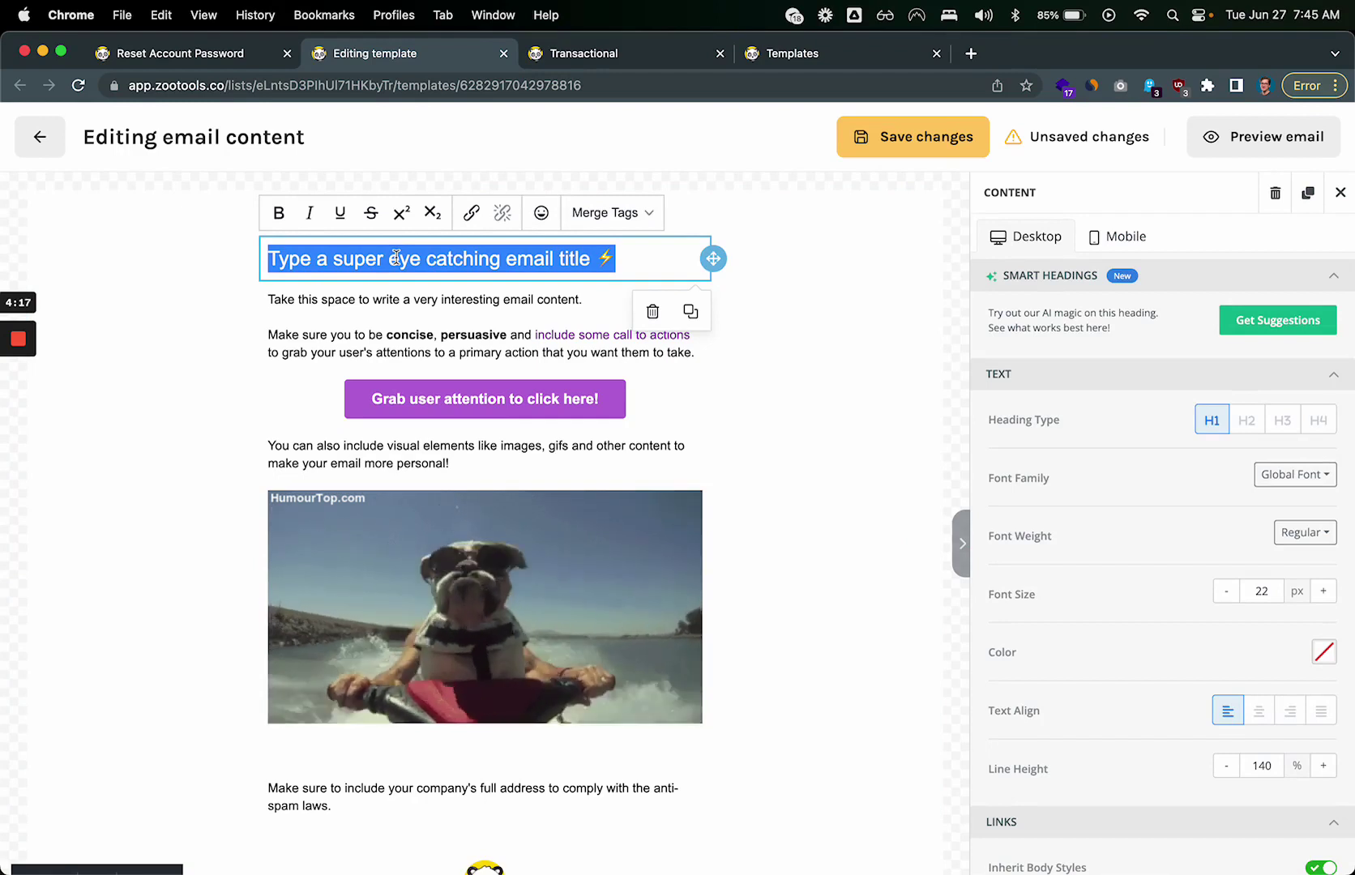
pyautogui.press('BackSpace')
pyautogui.write('Hey {{')
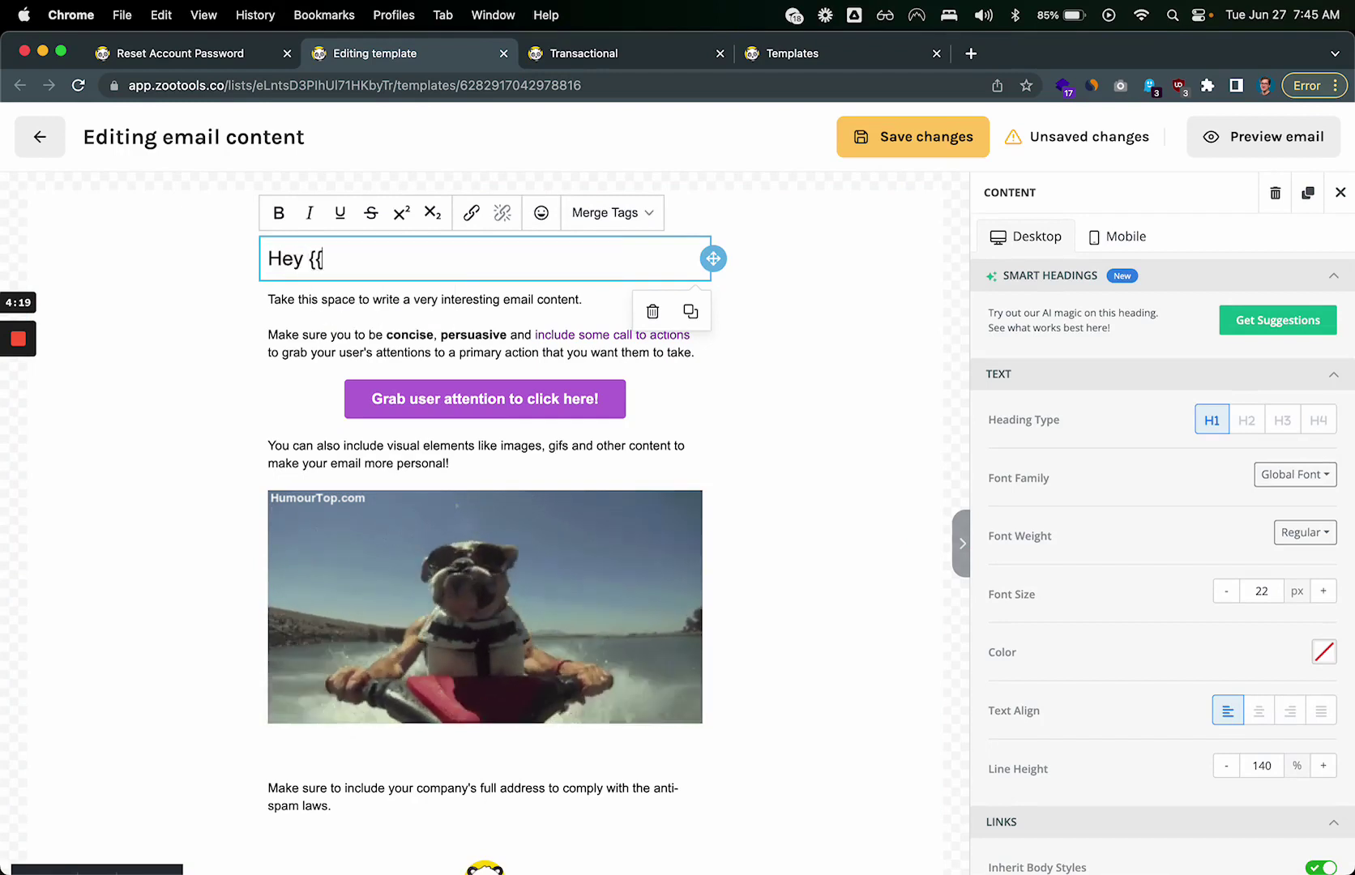
pyautogui.write('firstName')
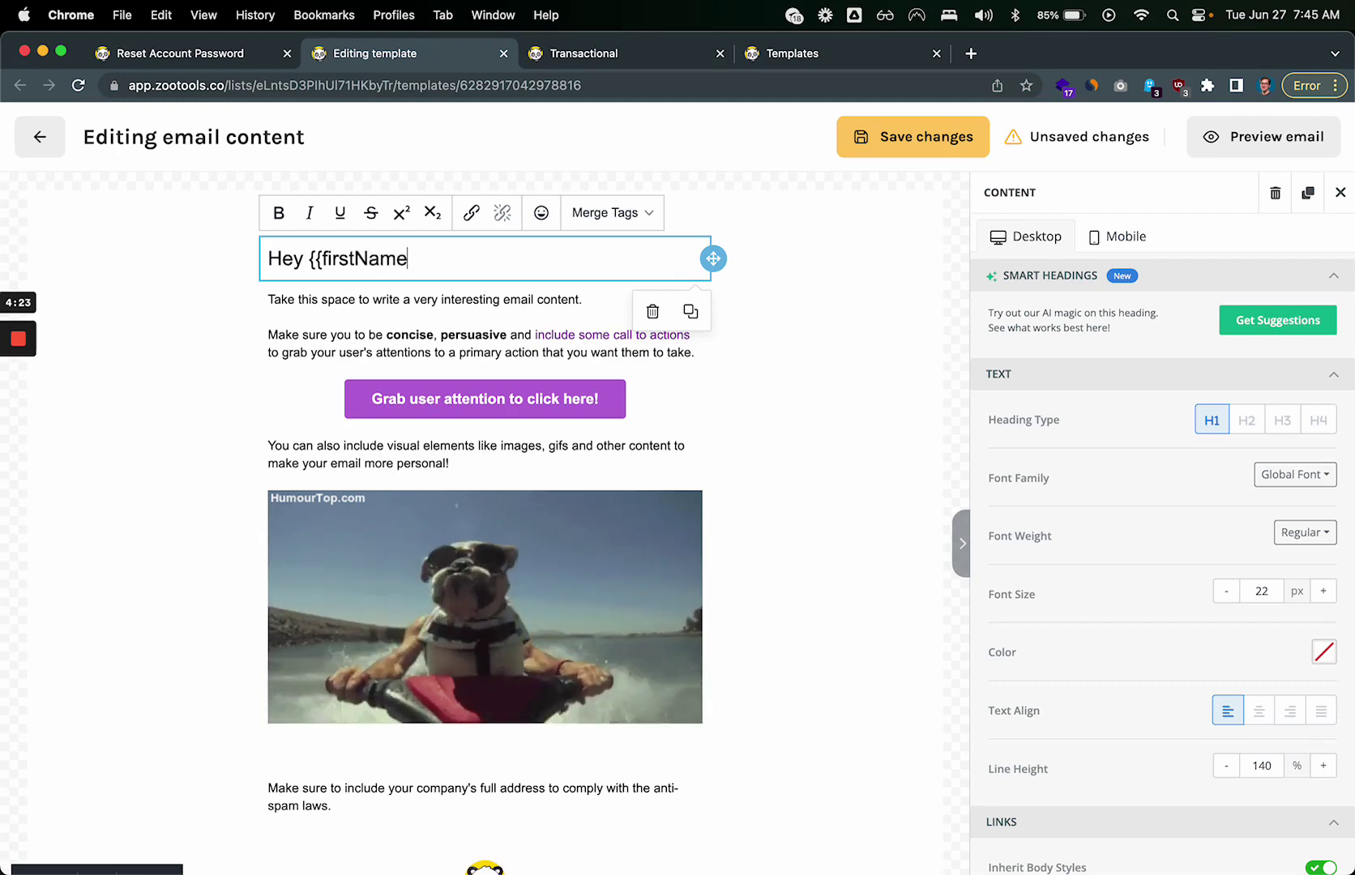
# Step: Replace the first sentence with 'Your favorite food is {{favoriteFood}}' and save the changes
pyautogui.tripleClick(425, 300)
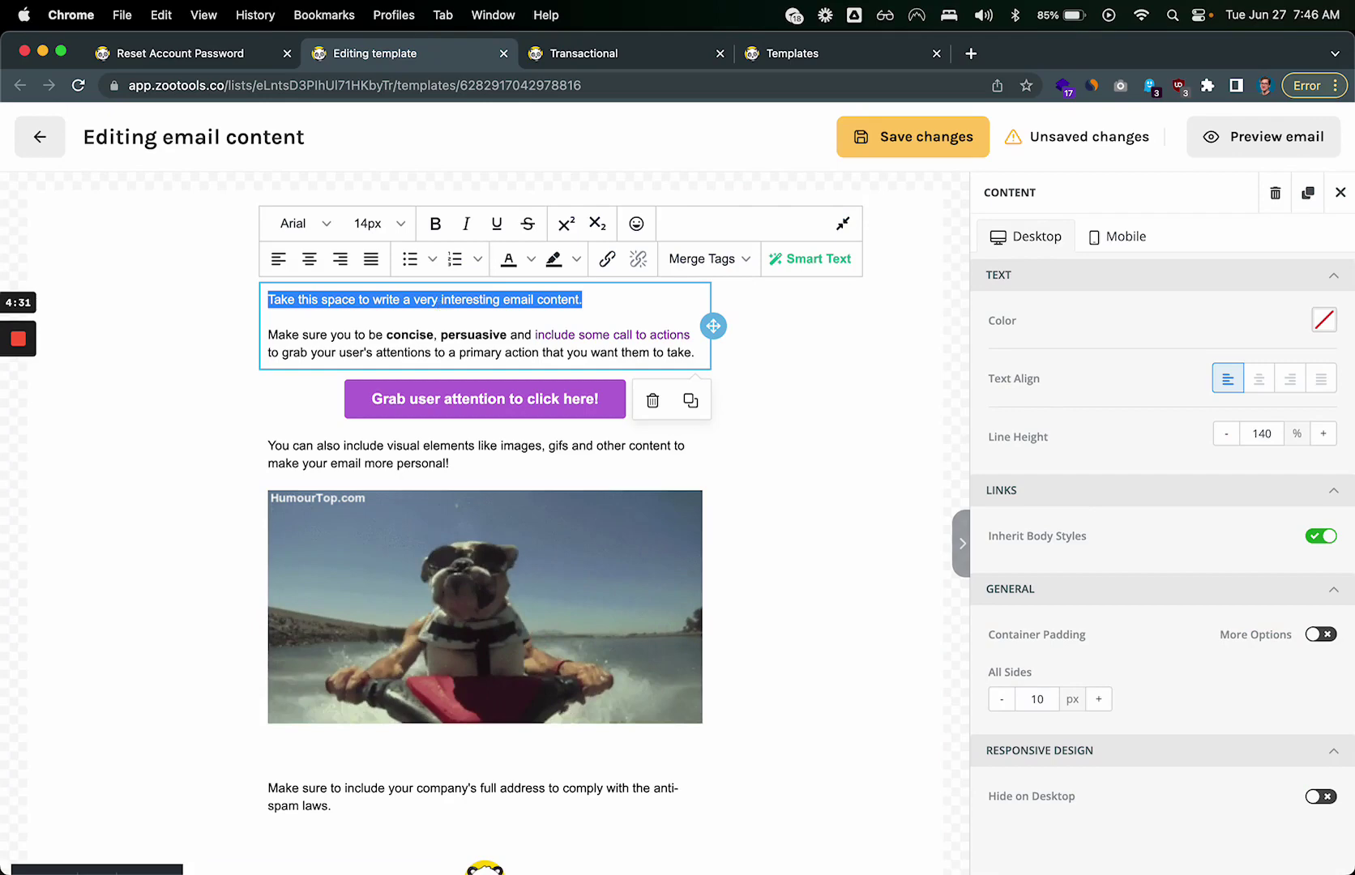
pyautogui.write('Your favorite food')
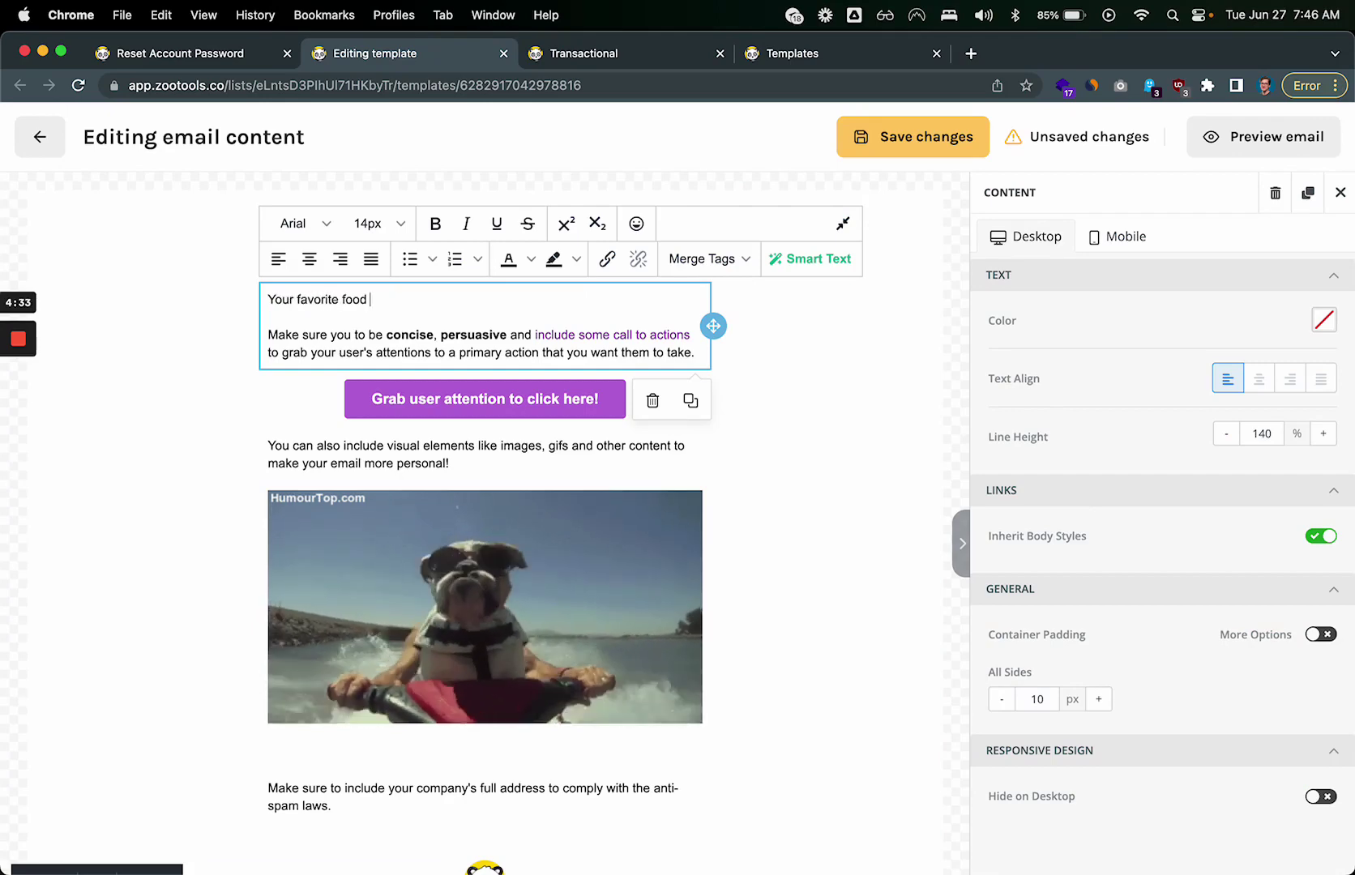
pyautogui.write(' is {{}favo')
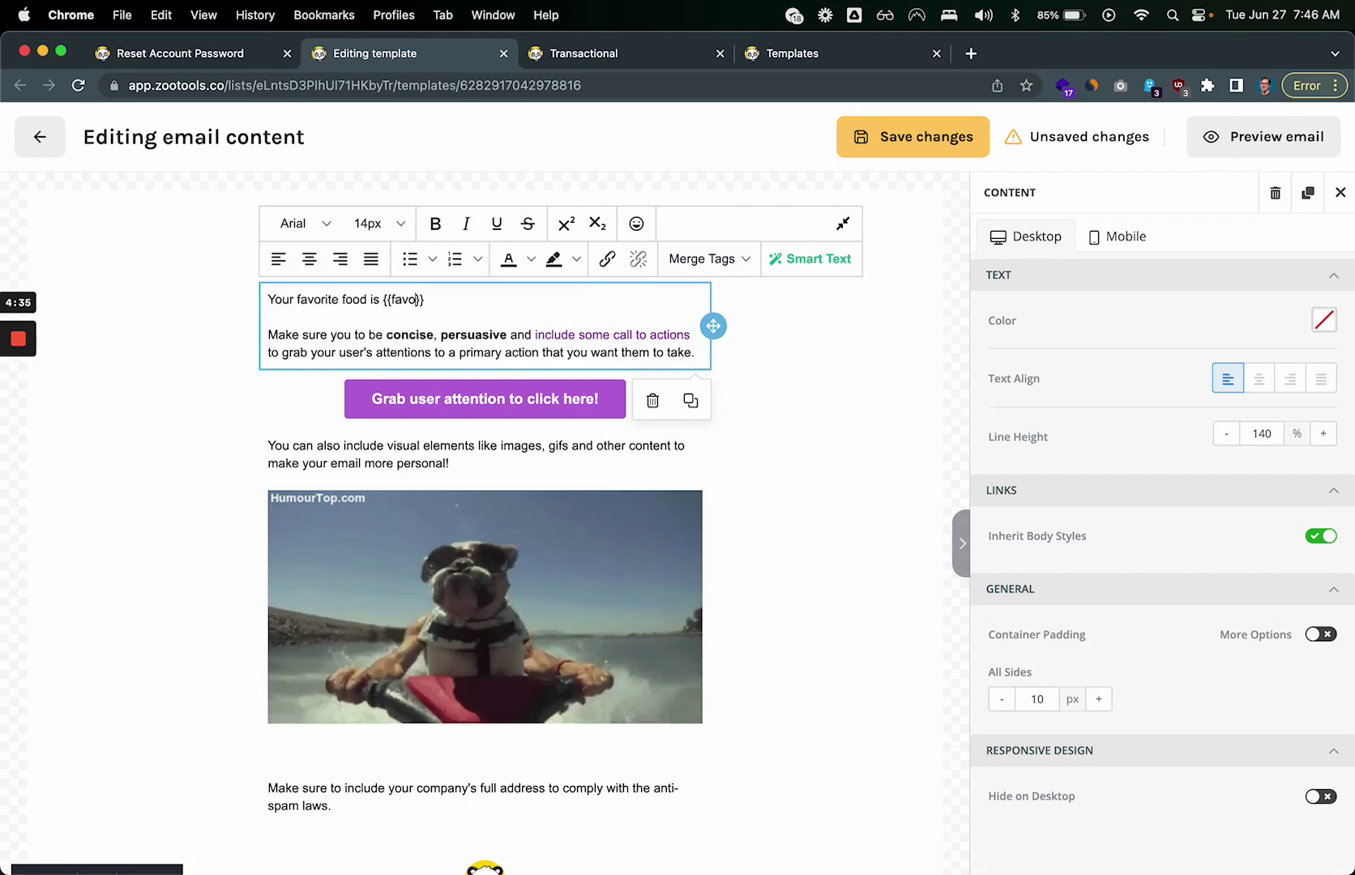
pyautogui.write('rit')
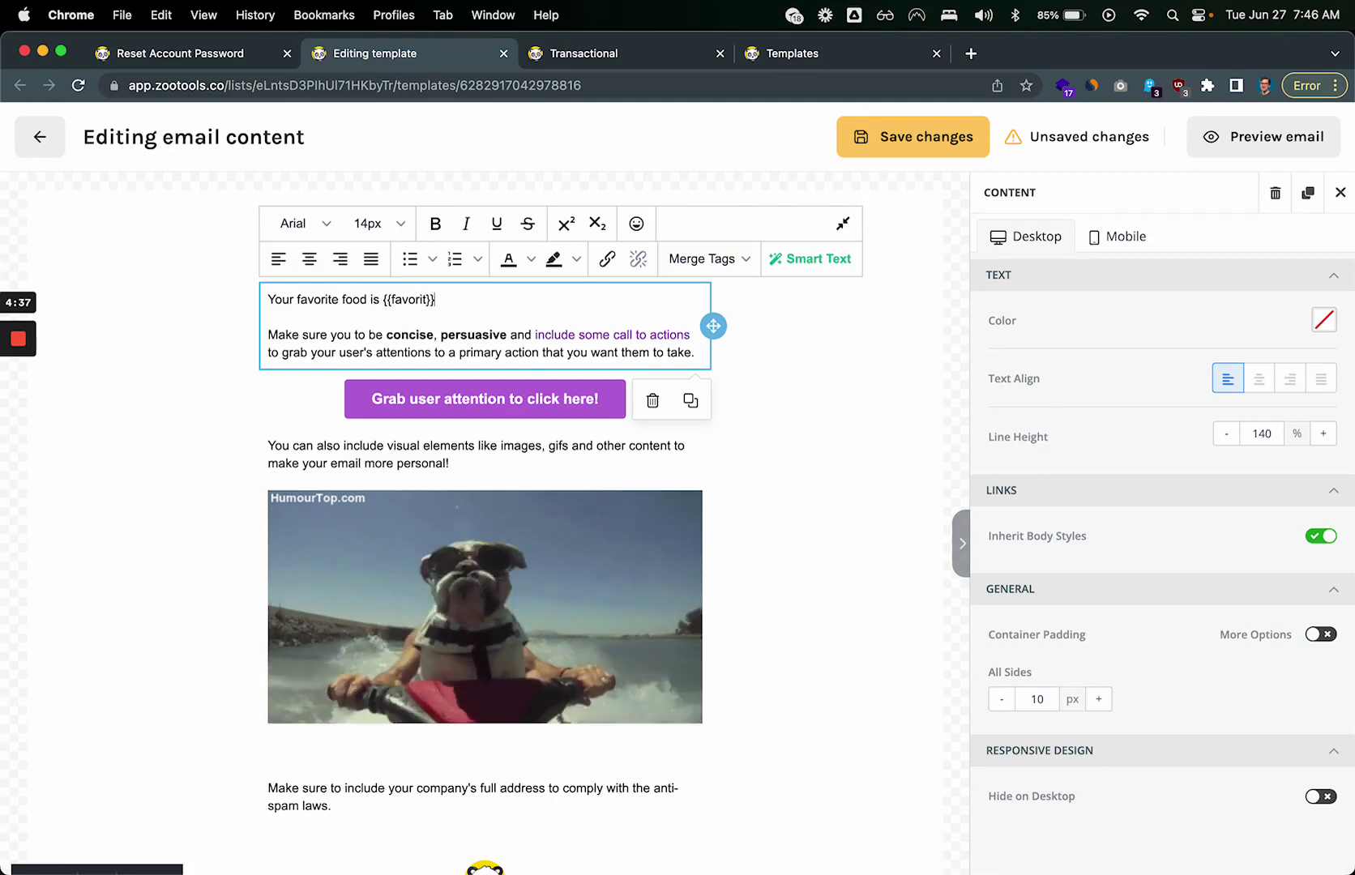
pyautogui.write('eFood')
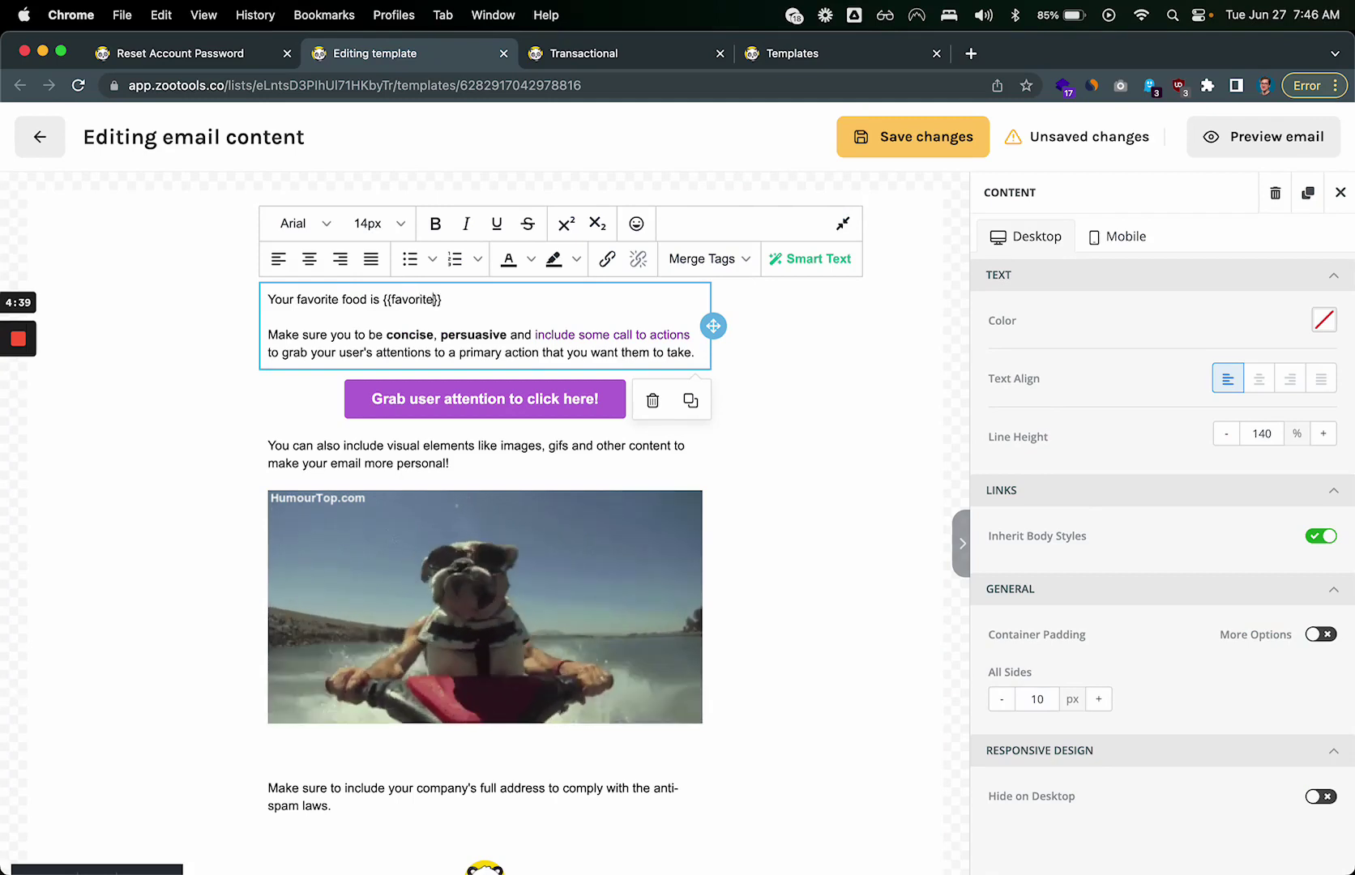
pyautogui.click(899, 352)
pyautogui.doubleClick(426, 300)
pyautogui.click(402, 299)
pyautogui.scroll(5, 403, 299)
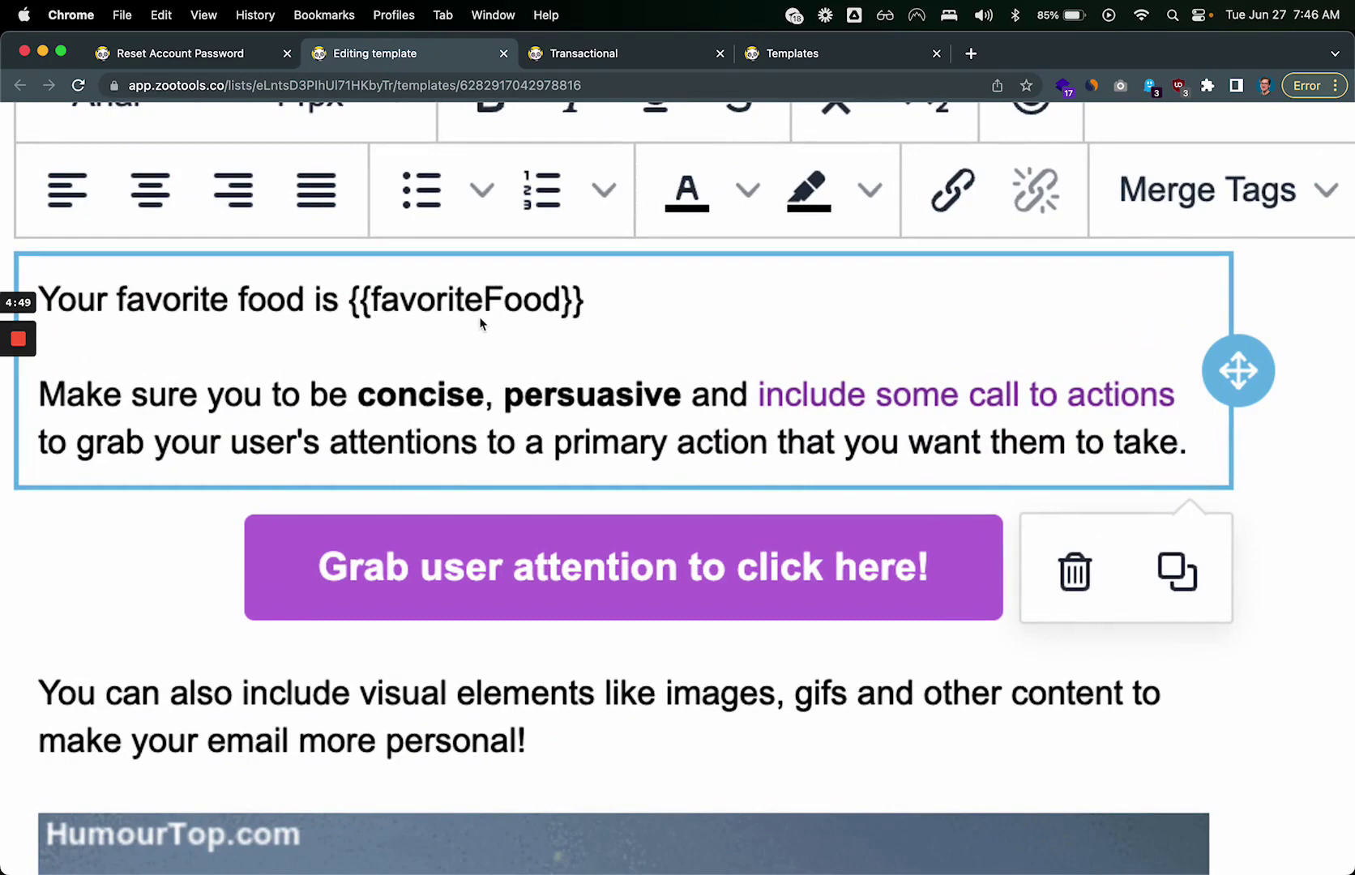
pyautogui.scroll(-5, 589, 301)
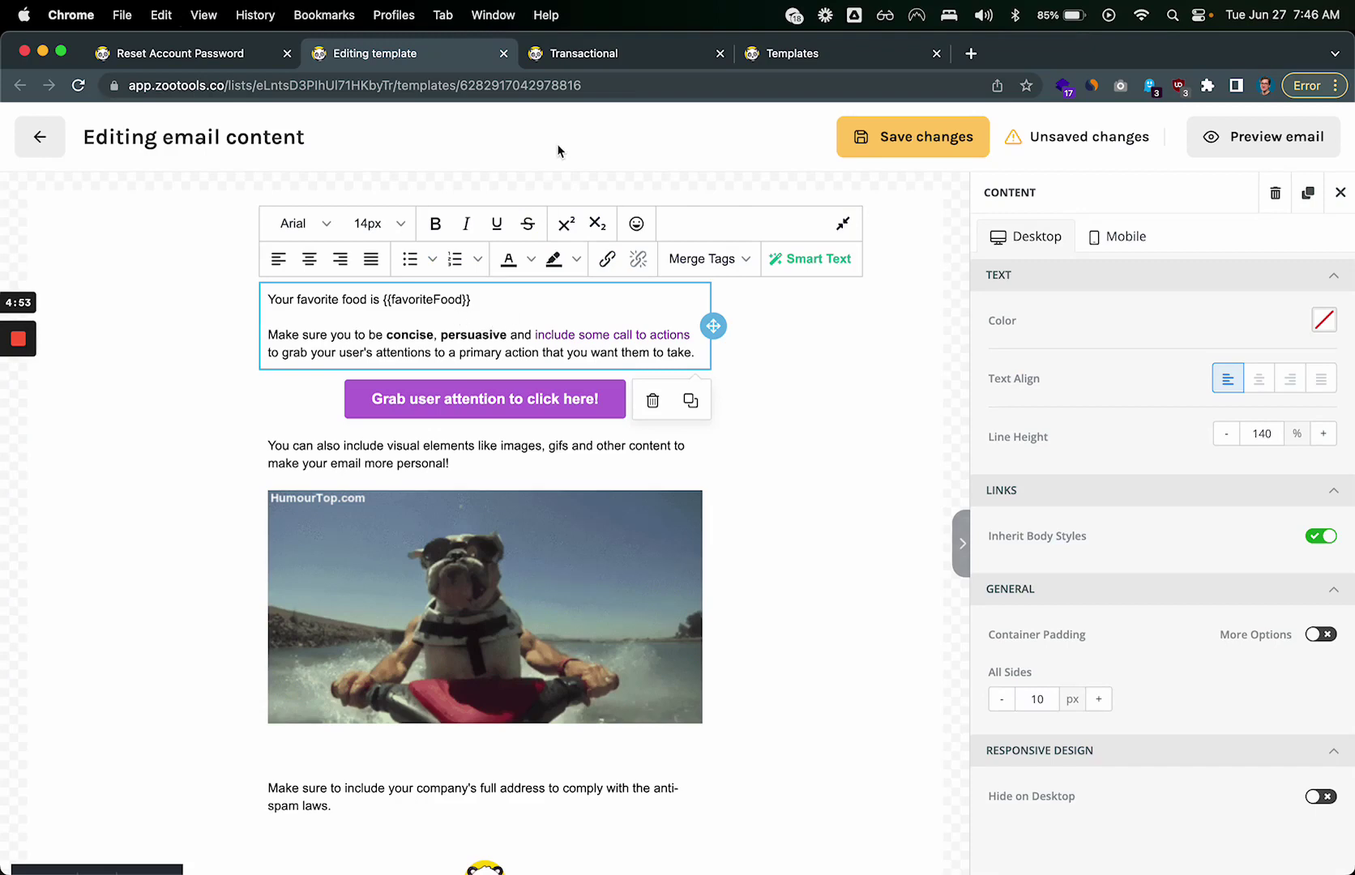
pyautogui.click(901, 138)
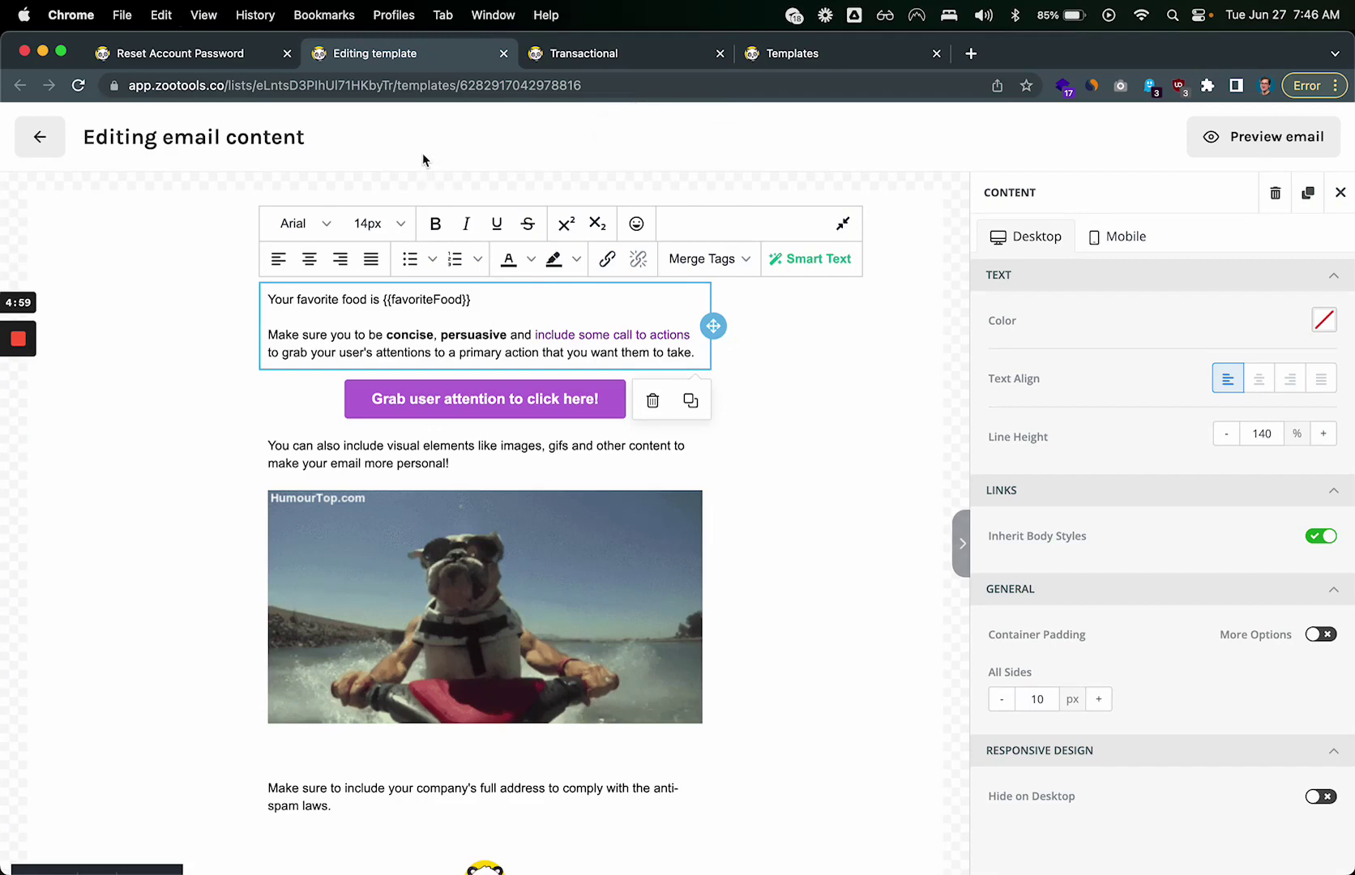
pyautogui.click(215, 65)
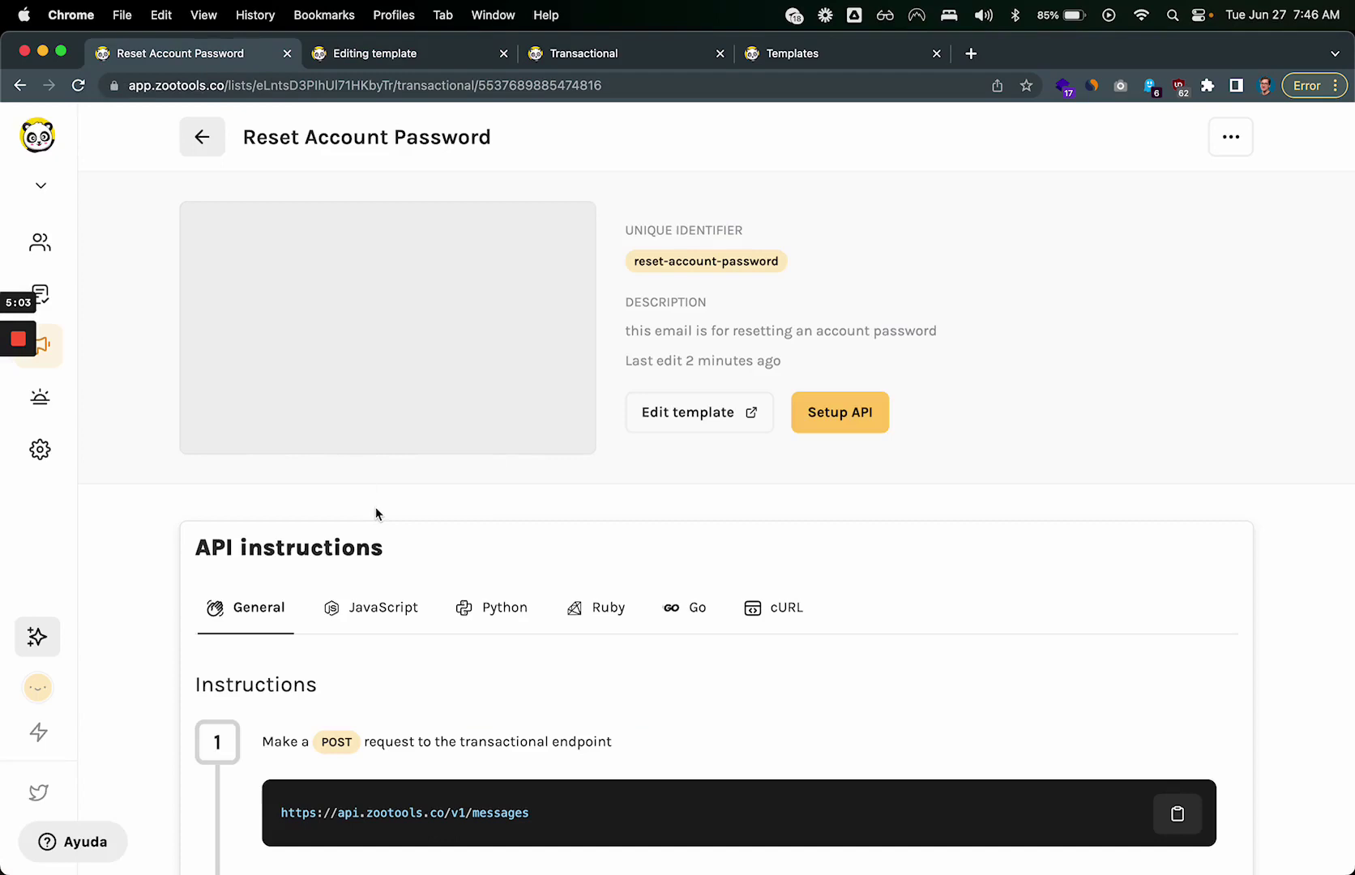
pyautogui.scroll(-6, 375, 514)
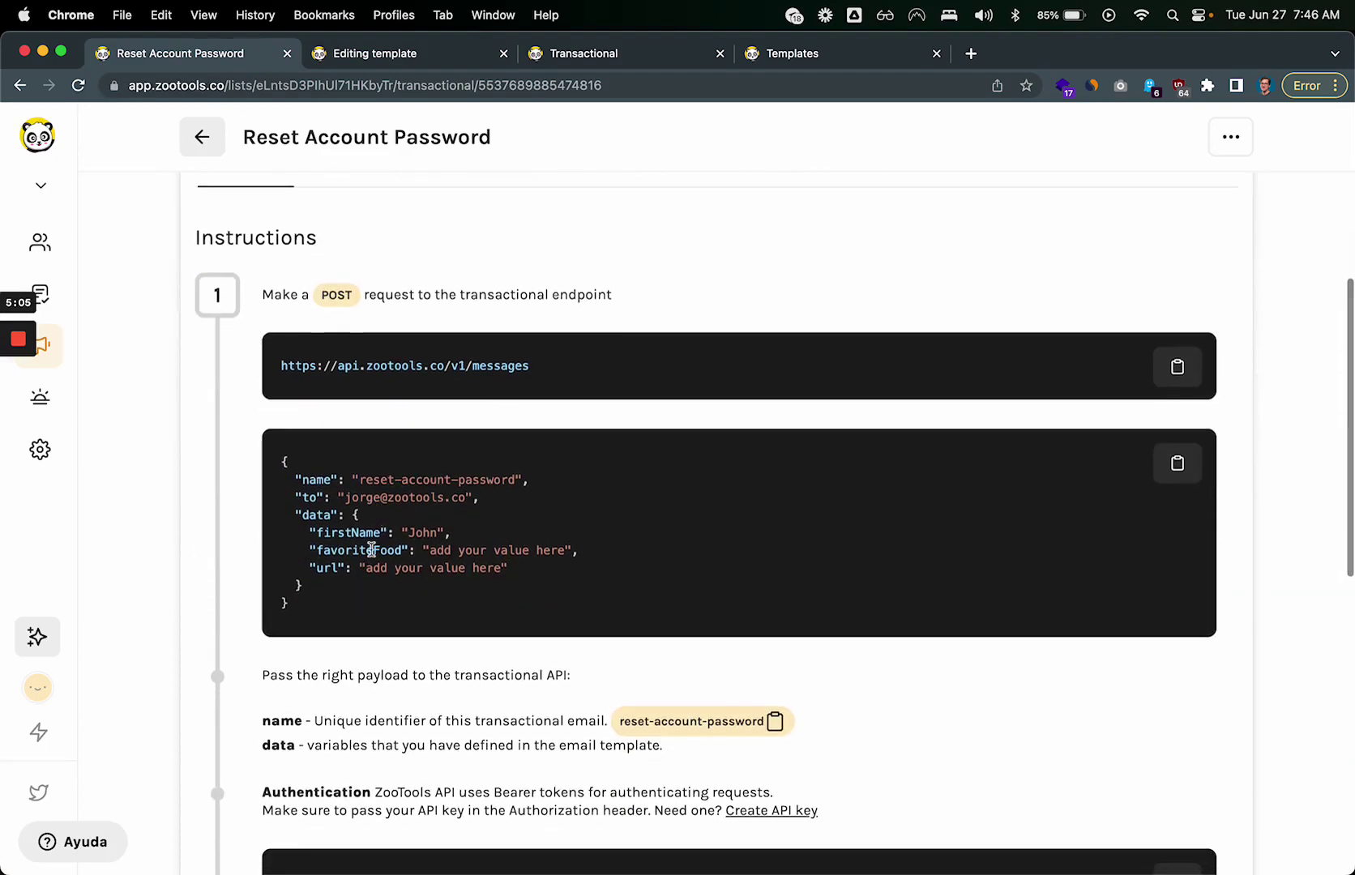
pyautogui.scroll(5, 371, 550)
pyautogui.scroll(-5, 368, 555)
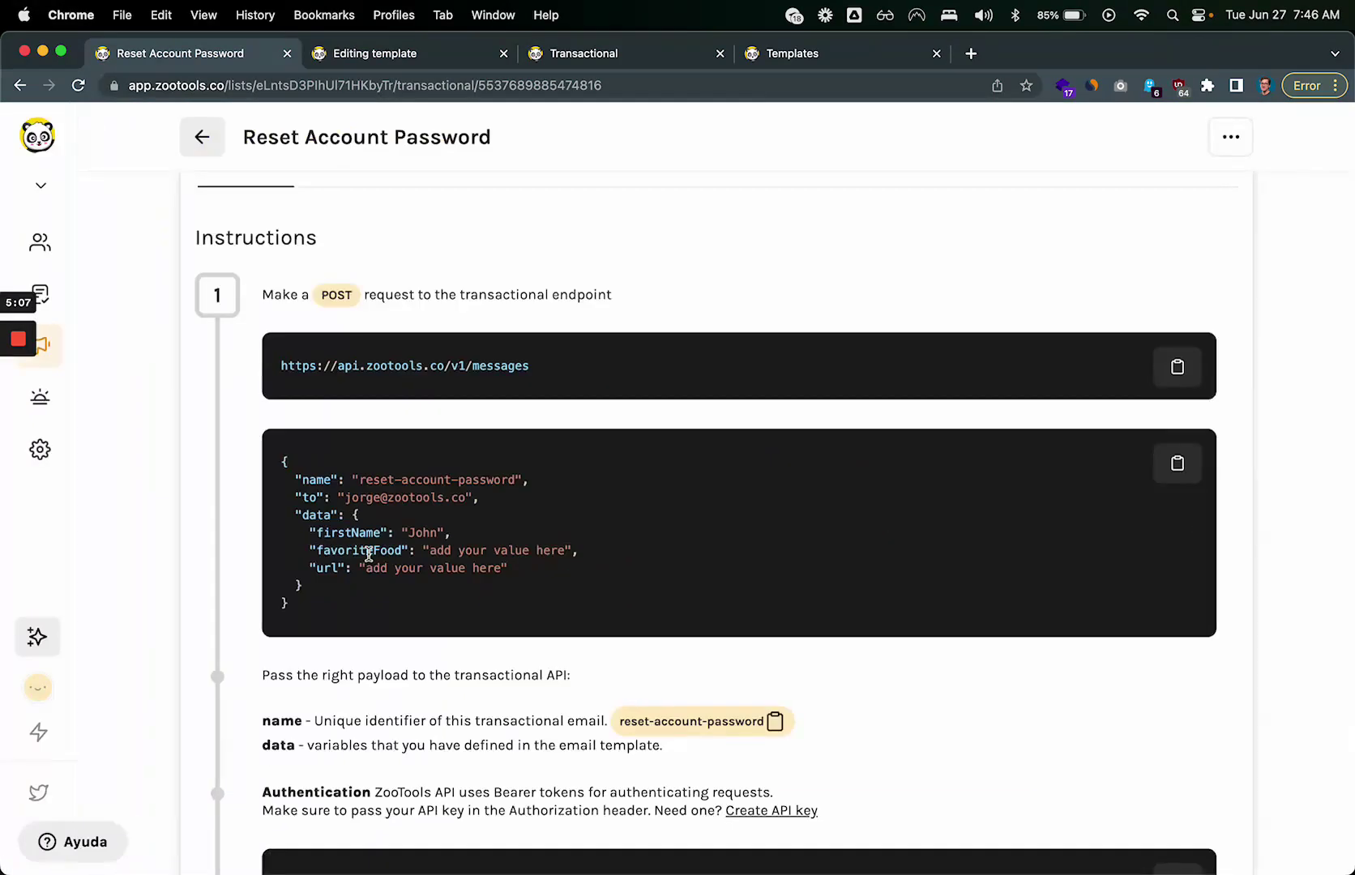
pyautogui.scroll(3, 372, 365)
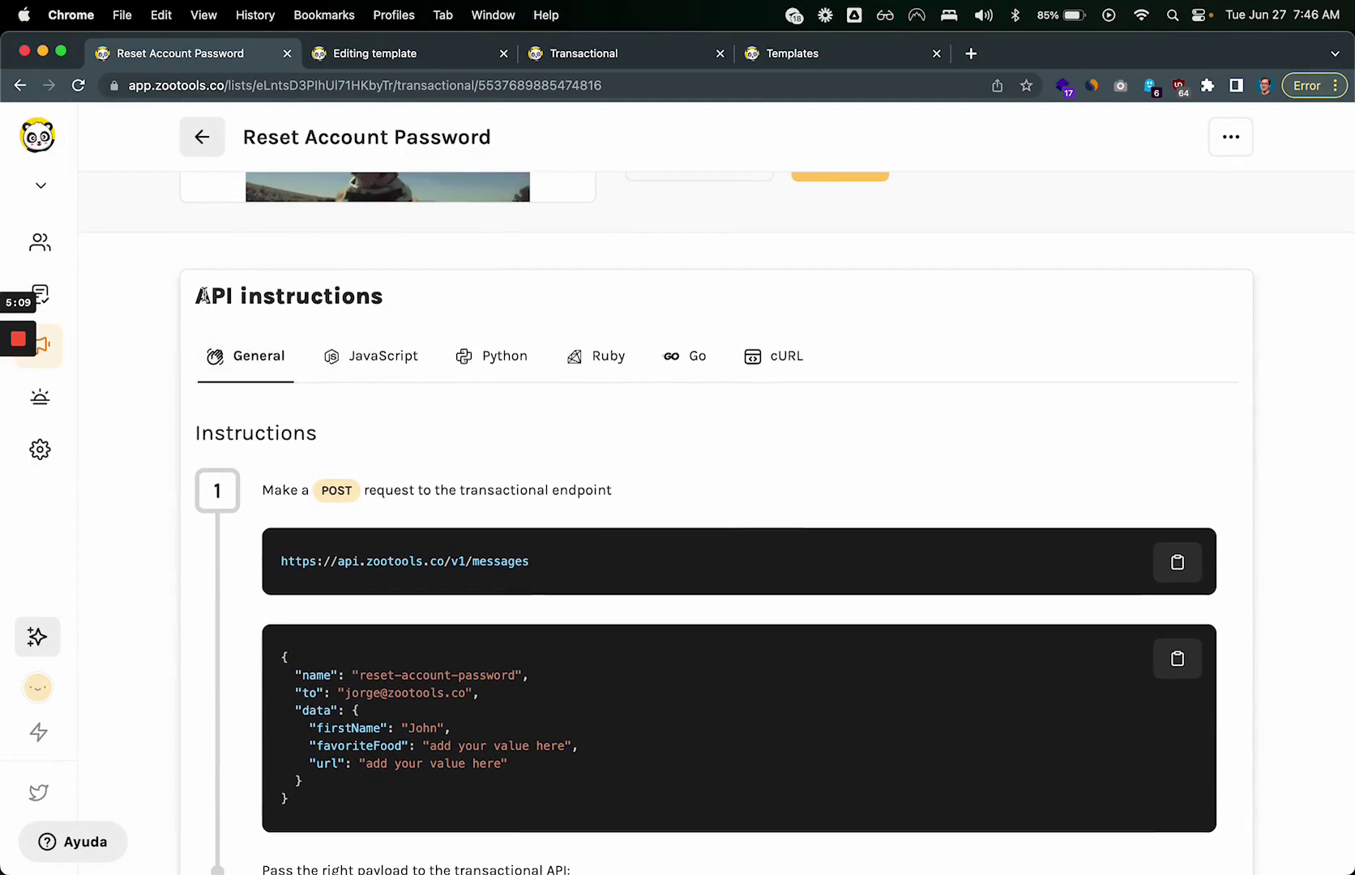
pyautogui.moveTo(202, 296); pyautogui.dragTo(456, 294)
pyautogui.click(456, 293)
pyautogui.scroll(-3, 378, 385)
pyautogui.scroll(5, 366, 505)
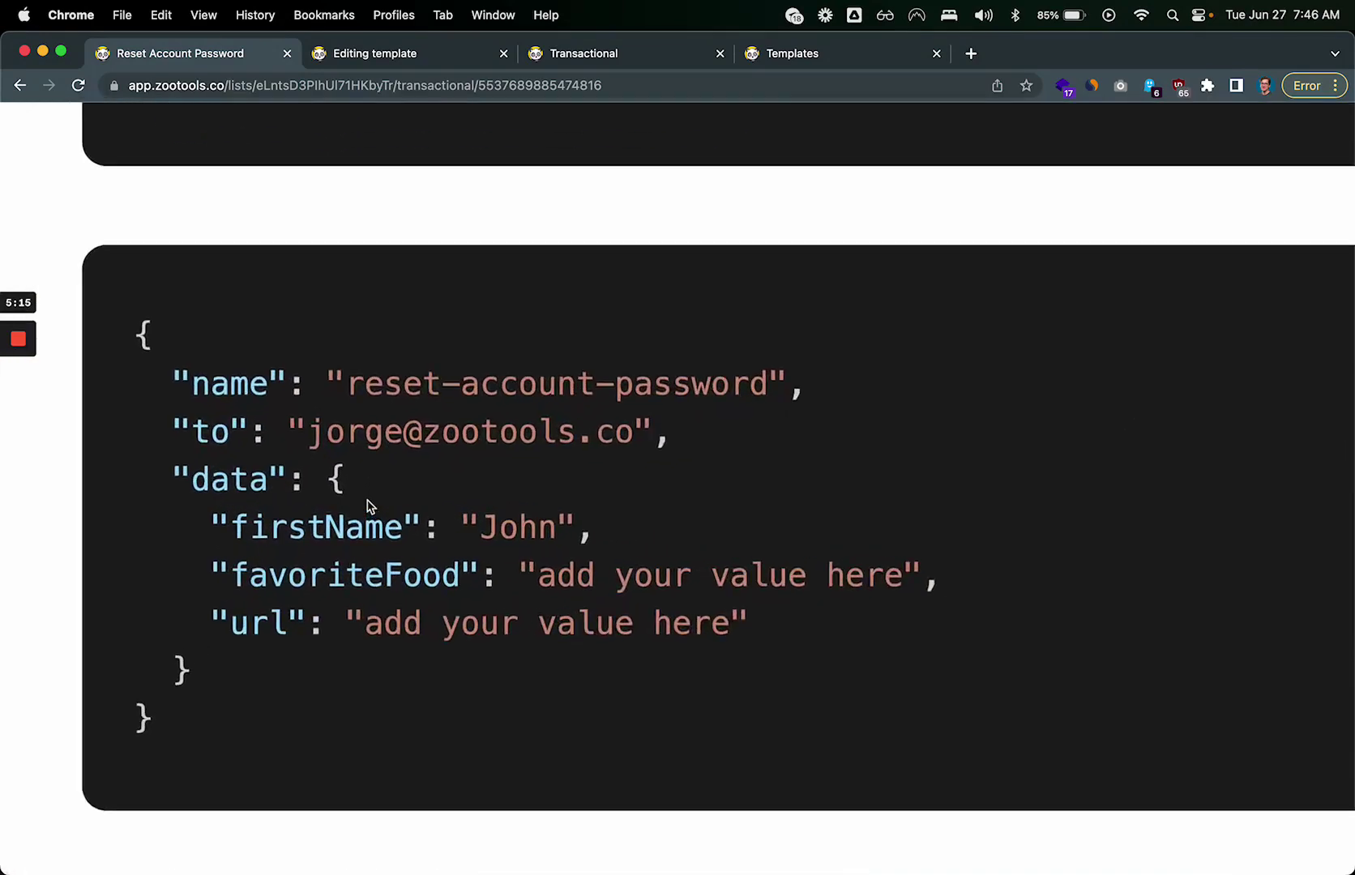
pyautogui.hscroll(-2, 332, 523)
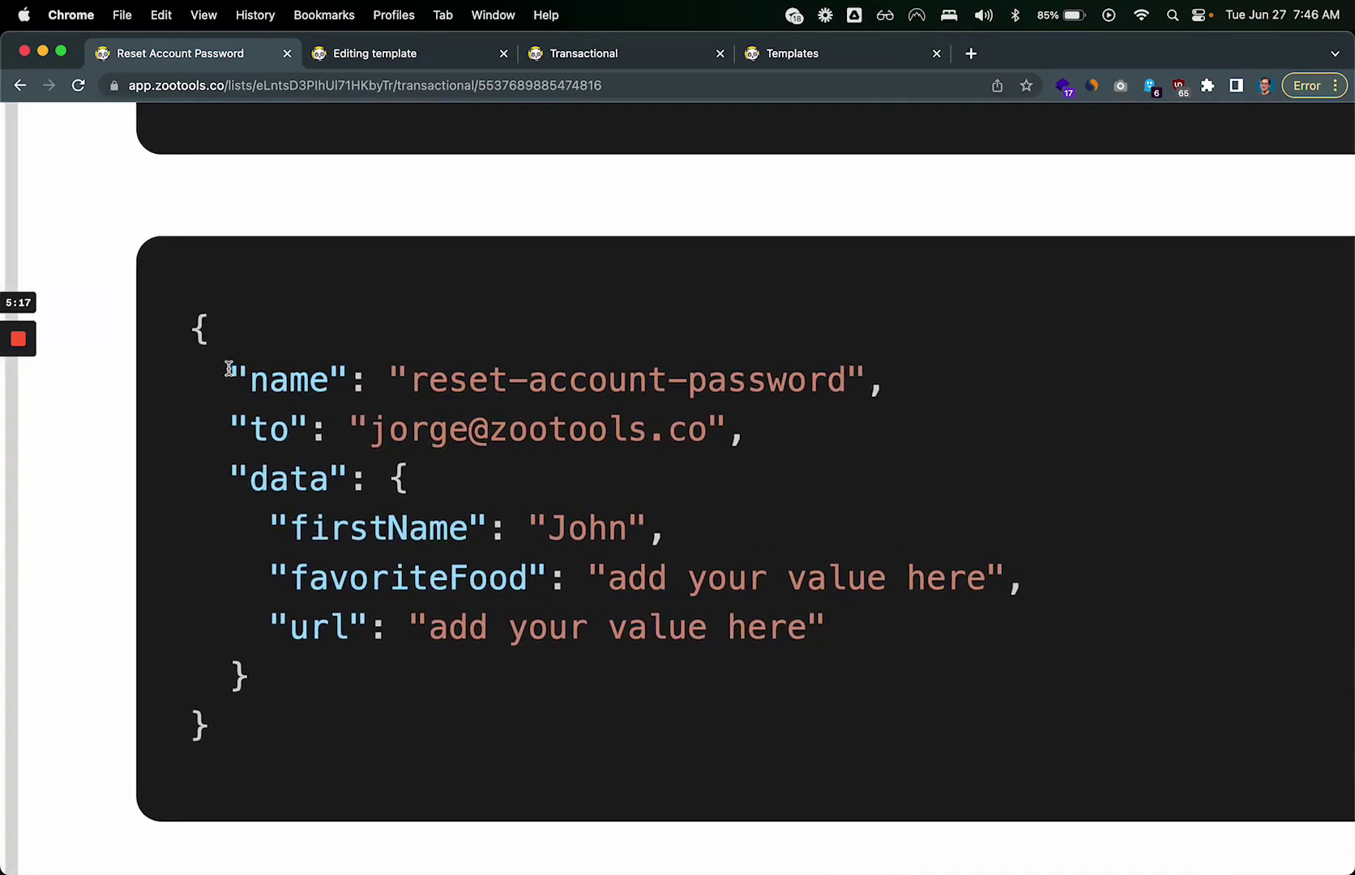
pyautogui.tripleClick(310, 720)
pyautogui.click(320, 758)
pyautogui.moveTo(229, 373); pyautogui.dragTo(386, 381)
pyautogui.click(345, 371)
pyautogui.click(869, 378)
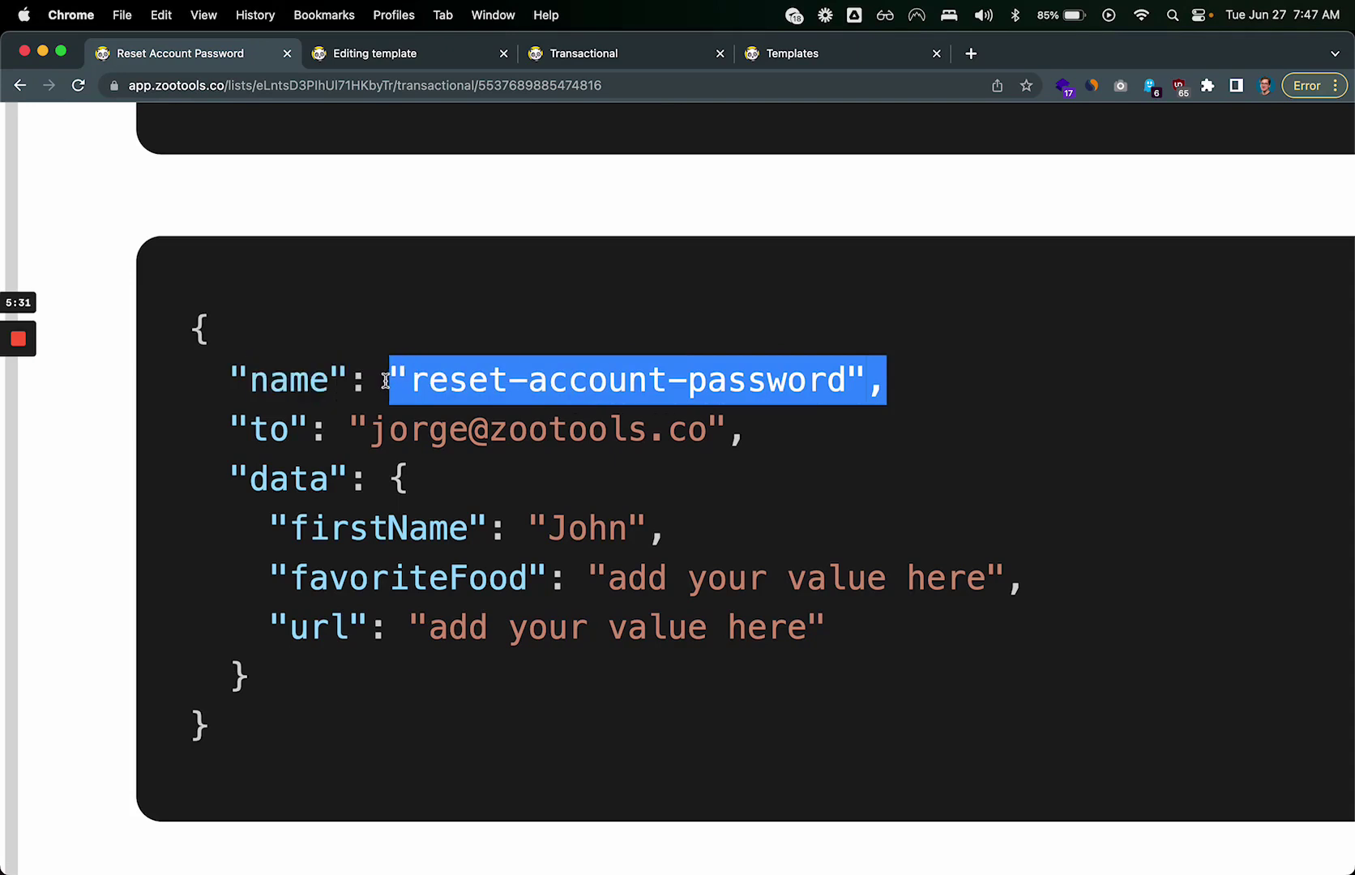
pyautogui.click(398, 391)
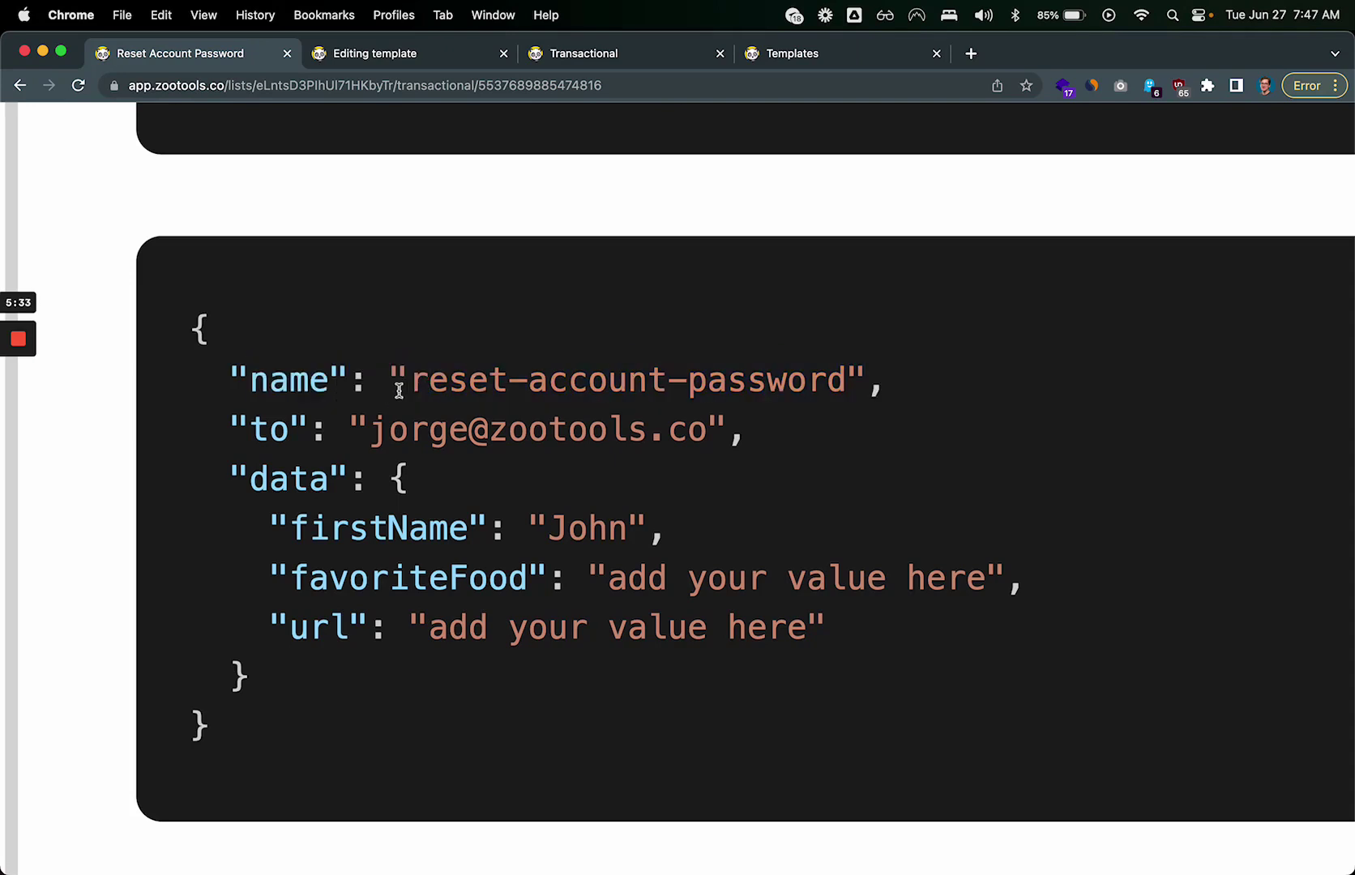
pyautogui.moveTo(232, 424); pyautogui.dragTo(859, 435)
pyautogui.click(832, 438)
pyautogui.moveTo(368, 430)
pyautogui.mouseDown()
pyautogui.moveTo(702, 421)
pyautogui.moveTo(368, 430)
pyautogui.moveTo(765, 450)
pyautogui.moveTo(726, 430)
pyautogui.moveTo(355, 428)
pyautogui.mouseUp()
pyautogui.click(705, 430)
pyautogui.click(362, 430)
pyautogui.click(726, 432)
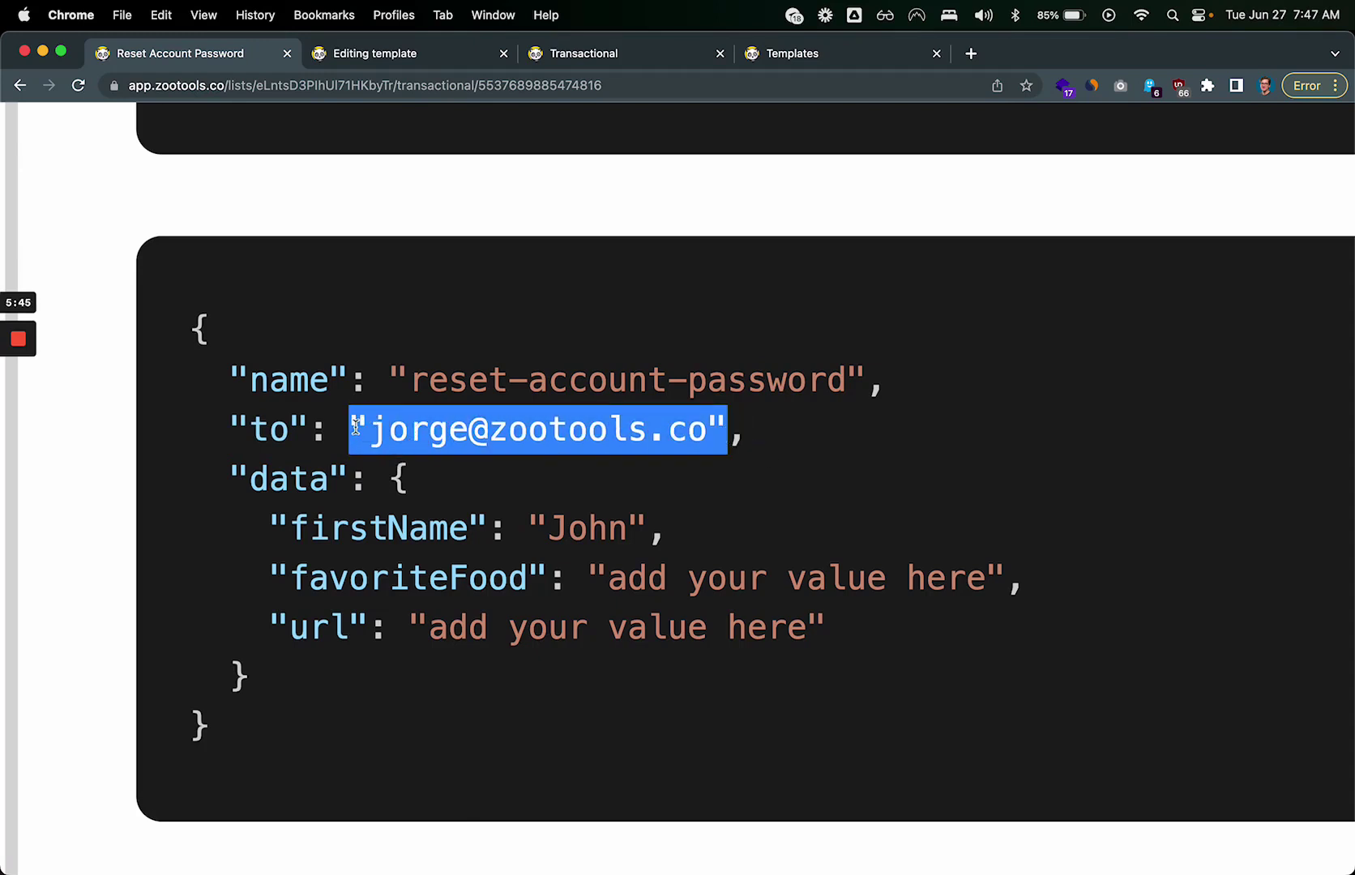
pyautogui.click(360, 430)
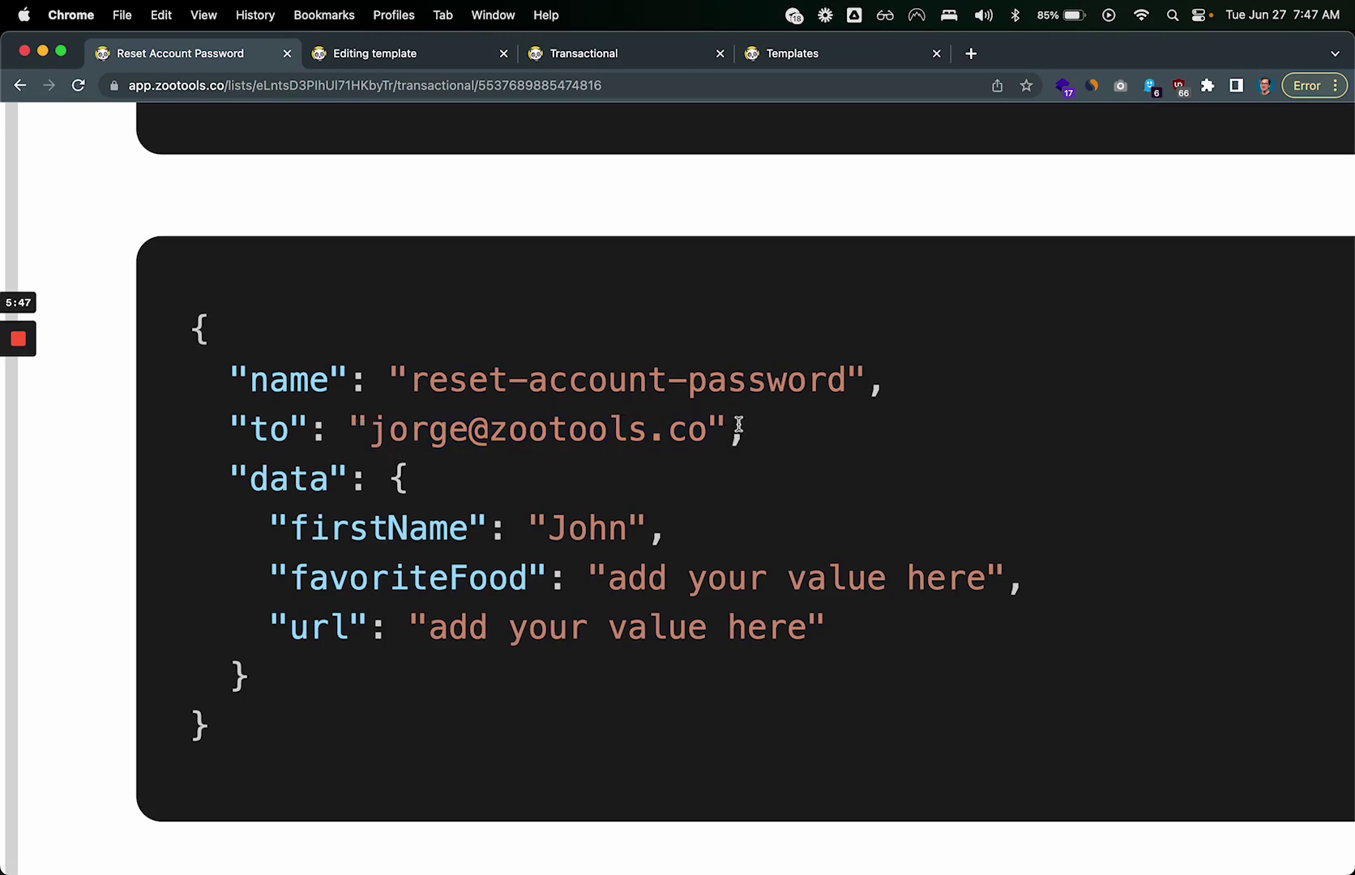
pyautogui.moveTo(719, 440); pyautogui.dragTo(359, 440)
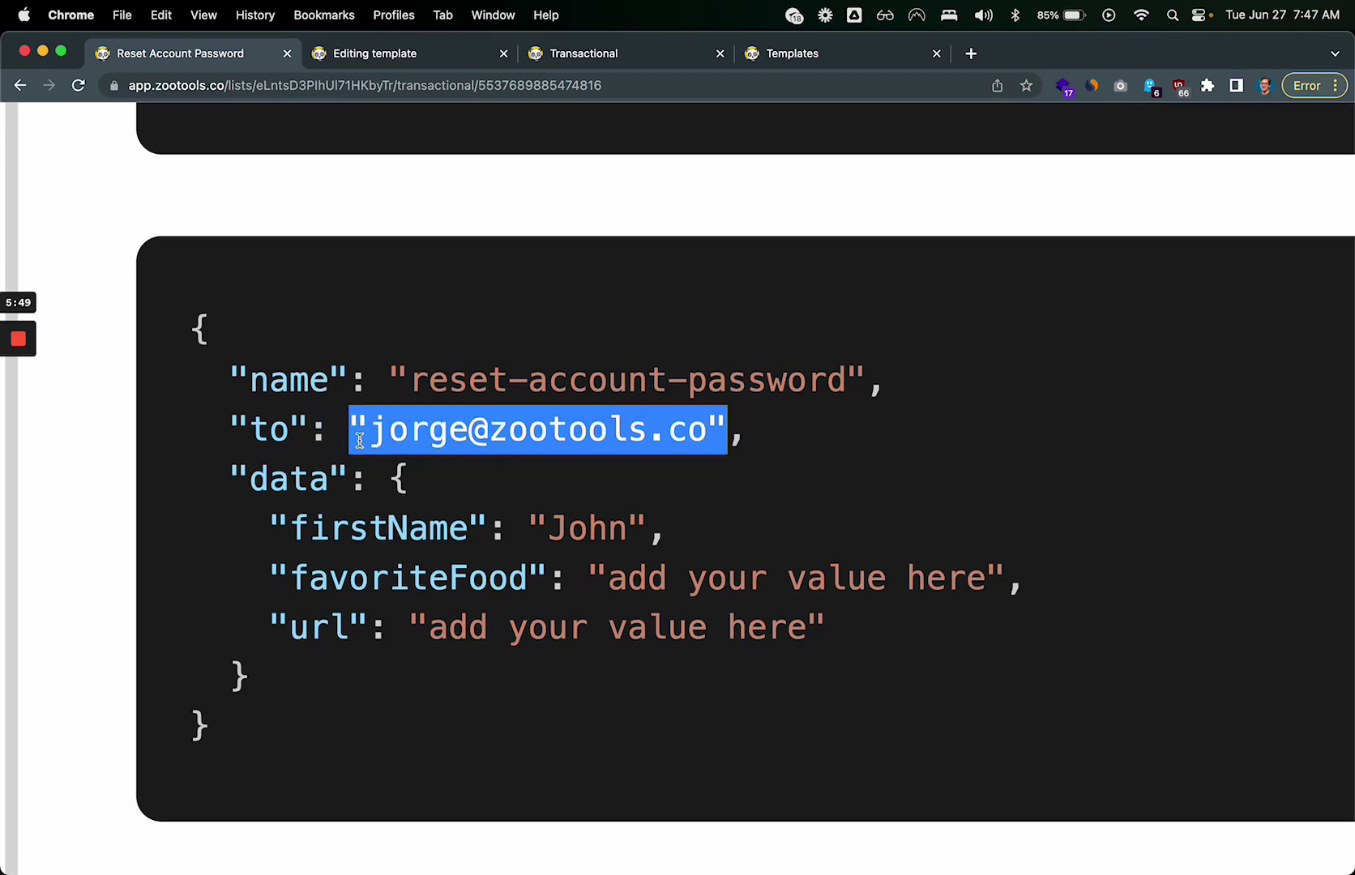
pyautogui.scroll(-1, 359, 440)
pyautogui.click(359, 439)
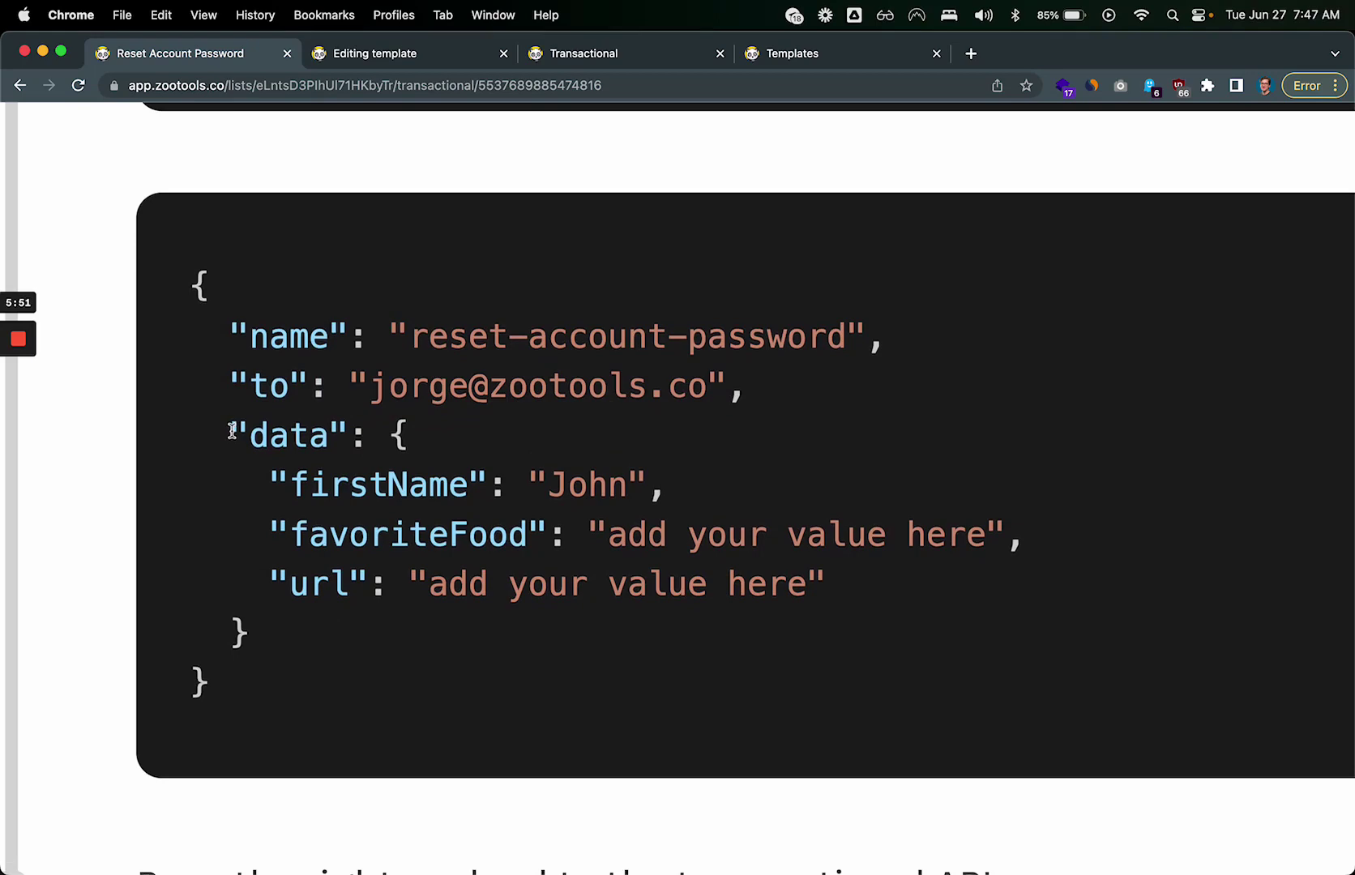
pyautogui.moveTo(231, 430); pyautogui.dragTo(271, 625)
pyautogui.click(272, 627)
pyautogui.moveTo(273, 482); pyautogui.dragTo(864, 566)
pyautogui.click(866, 594)
pyautogui.doubleClick(333, 493)
pyautogui.doubleClick(340, 521)
pyautogui.click(379, 484)
pyautogui.doubleClick(378, 484)
pyautogui.doubleClick(588, 486)
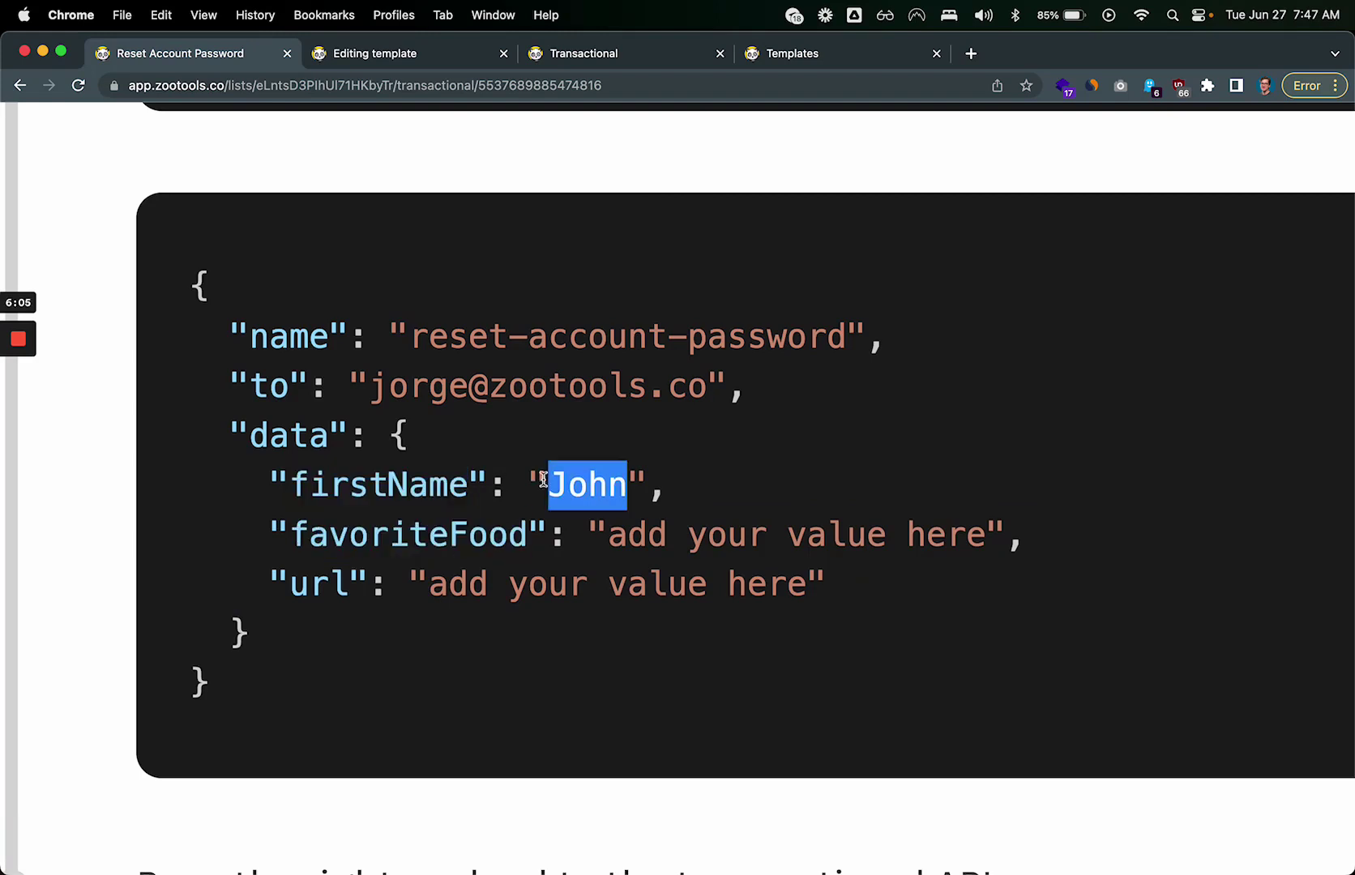
pyautogui.doubleClick(587, 487)
pyautogui.doubleClick(439, 519)
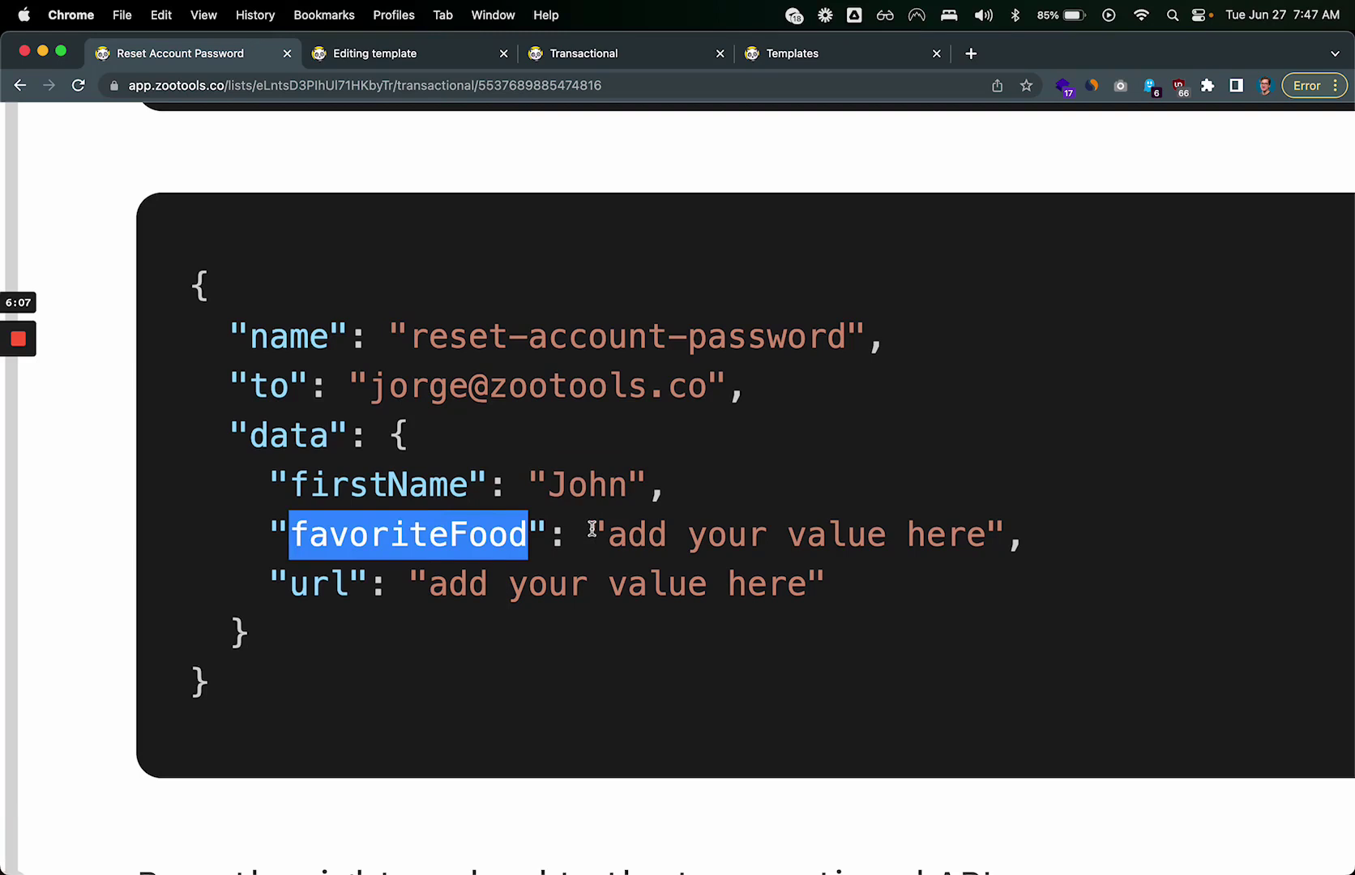
pyautogui.moveTo(627, 534); pyautogui.dragTo(957, 530)
pyautogui.click(948, 530)
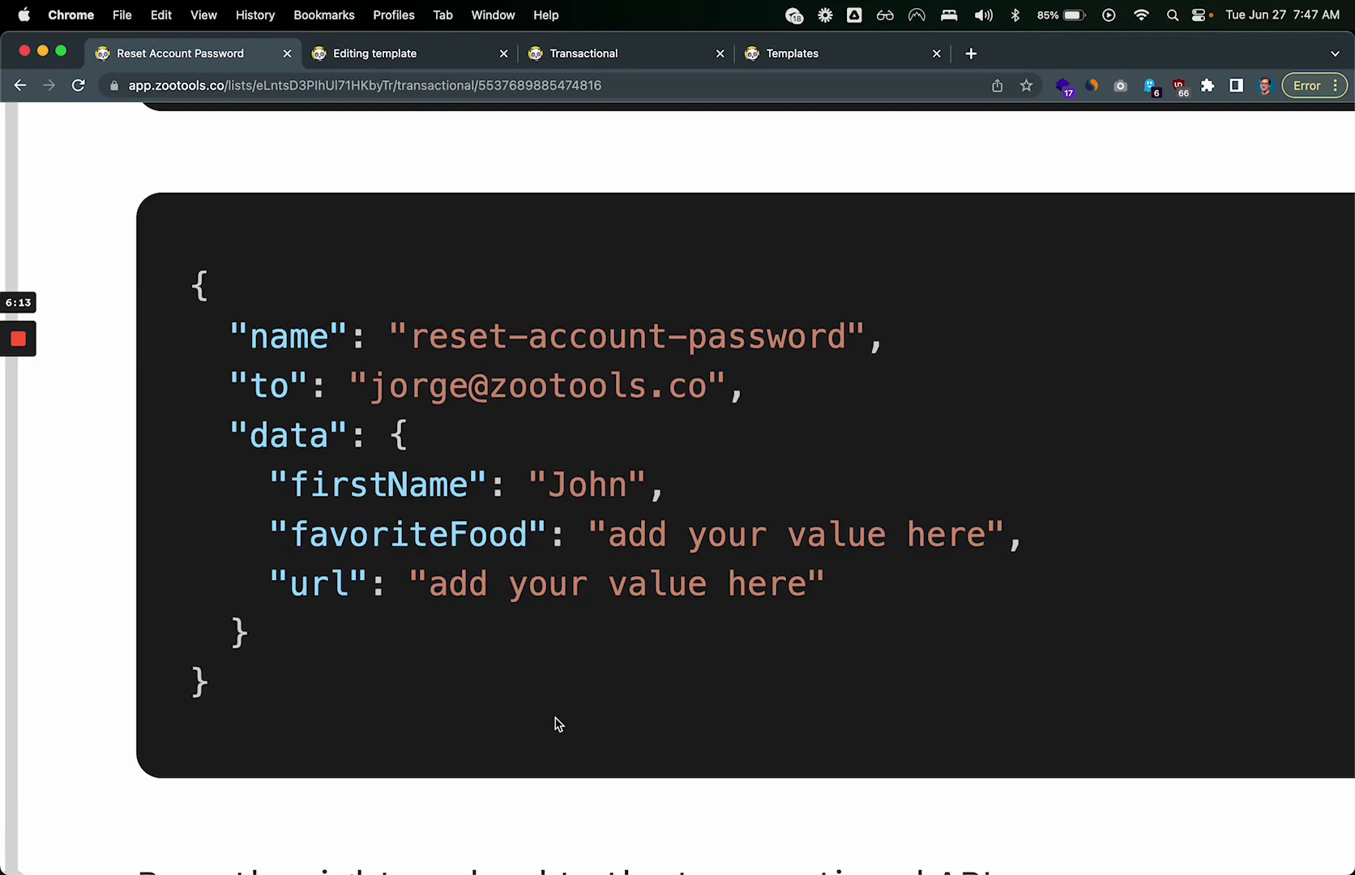
# Step: Enter Pizza as the favoriteFood test value
pyautogui.scroll(-5, 558, 724)
pyautogui.scroll(-3, 474, 619)
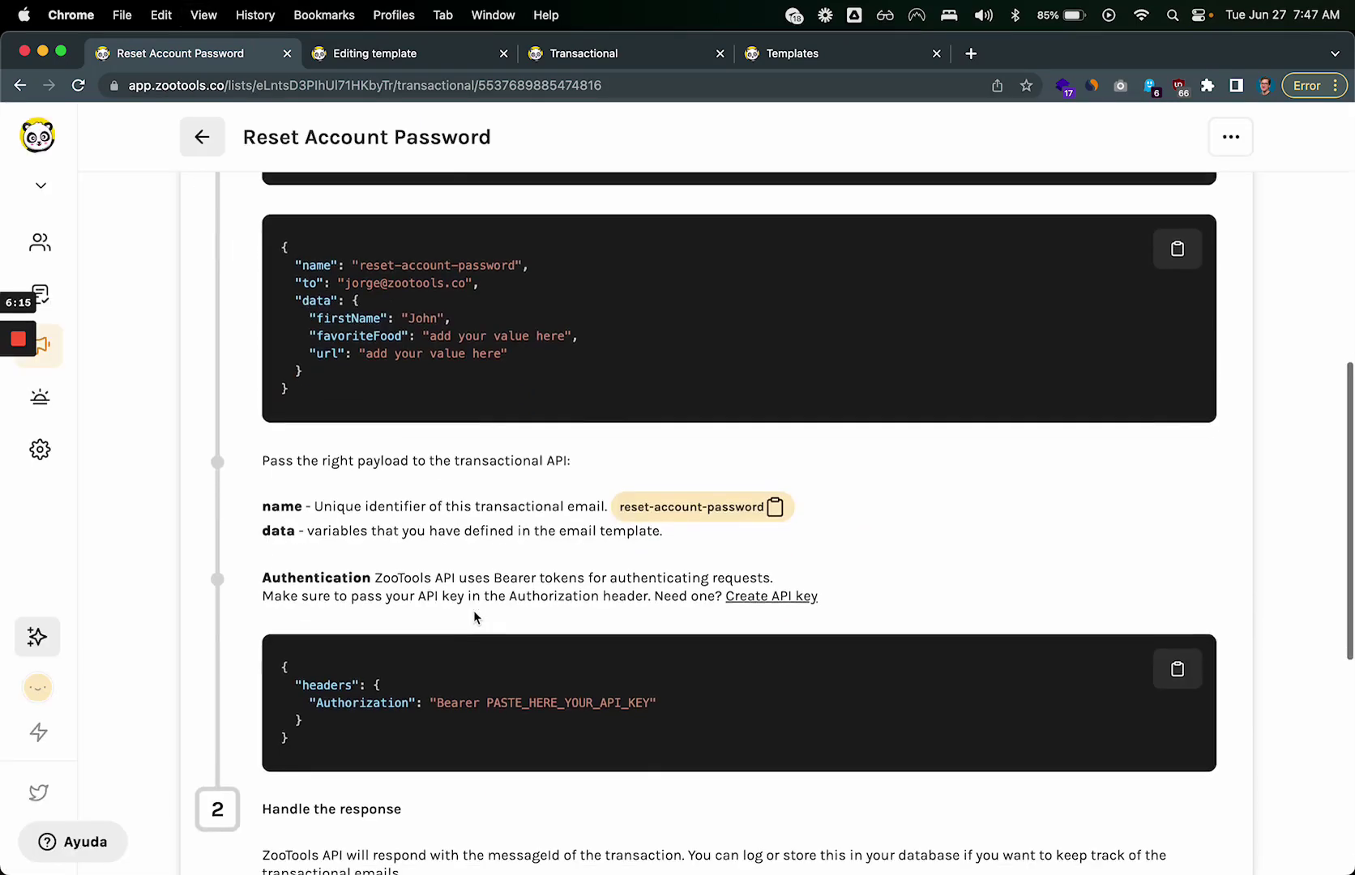
pyautogui.scroll(4, 474, 610)
pyautogui.scroll(-1, 340, 429)
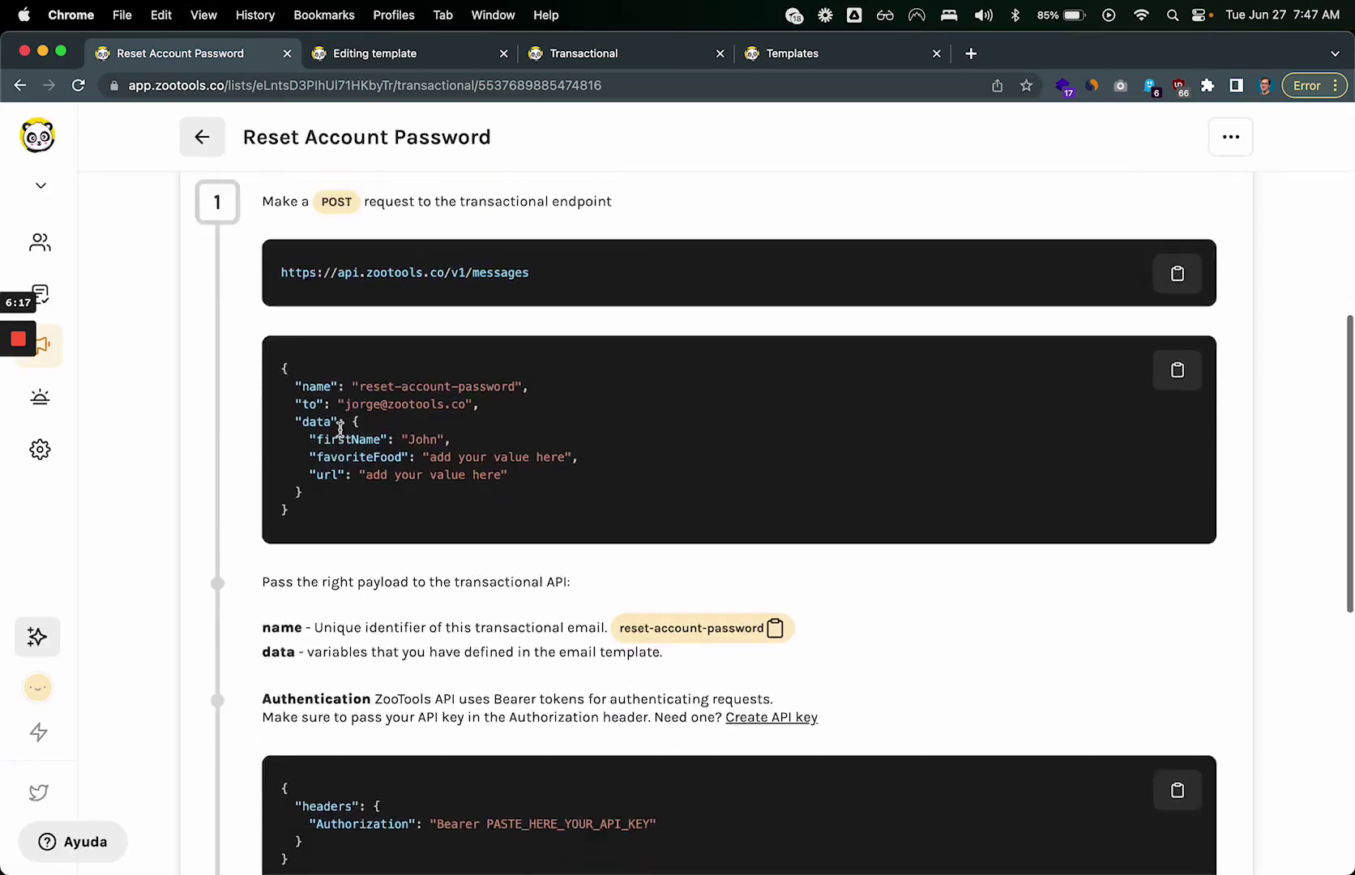
pyautogui.scroll(-10, 340, 430)
pyautogui.scroll(7, 341, 433)
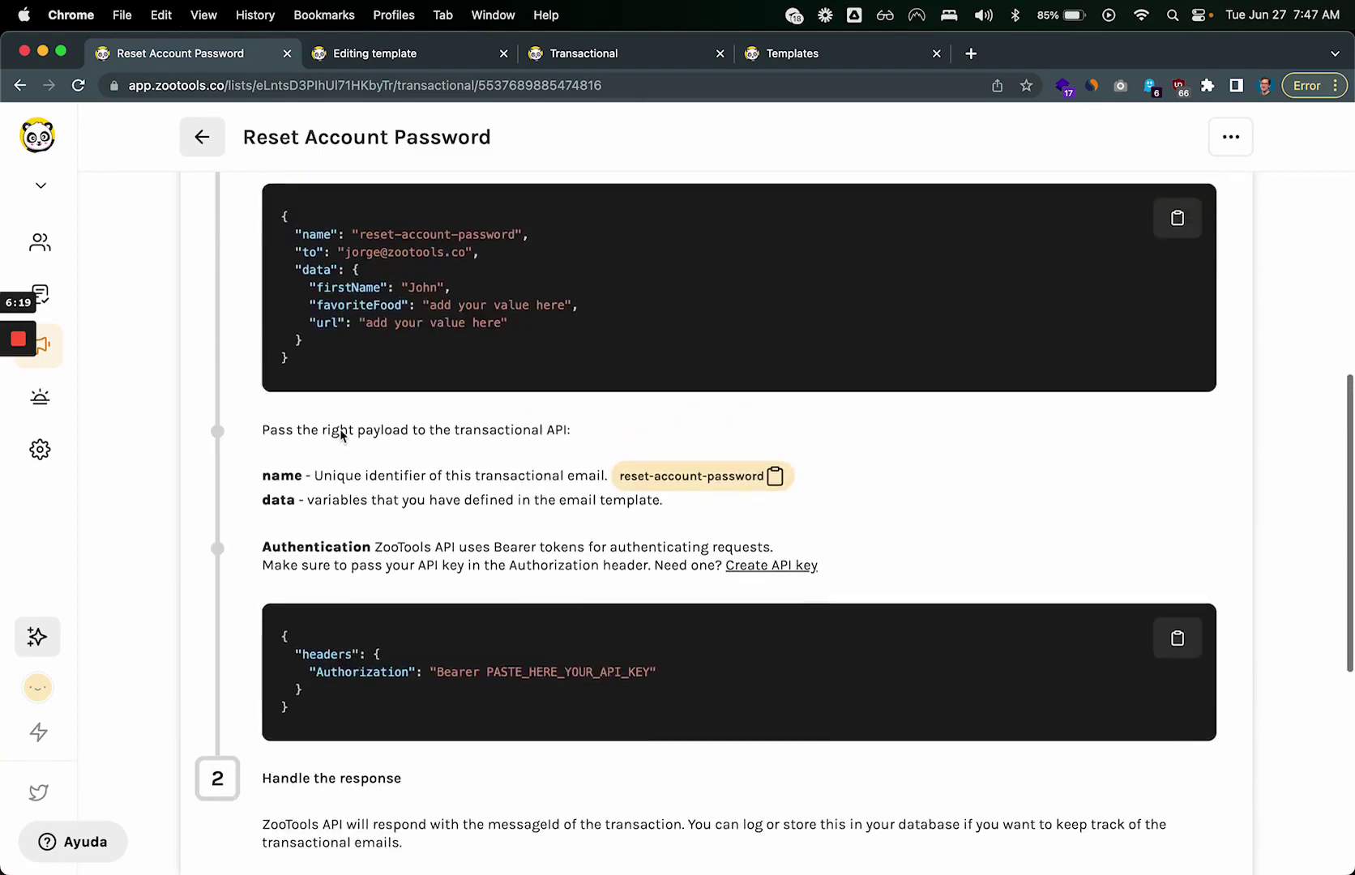
pyautogui.scroll(-12, 342, 436)
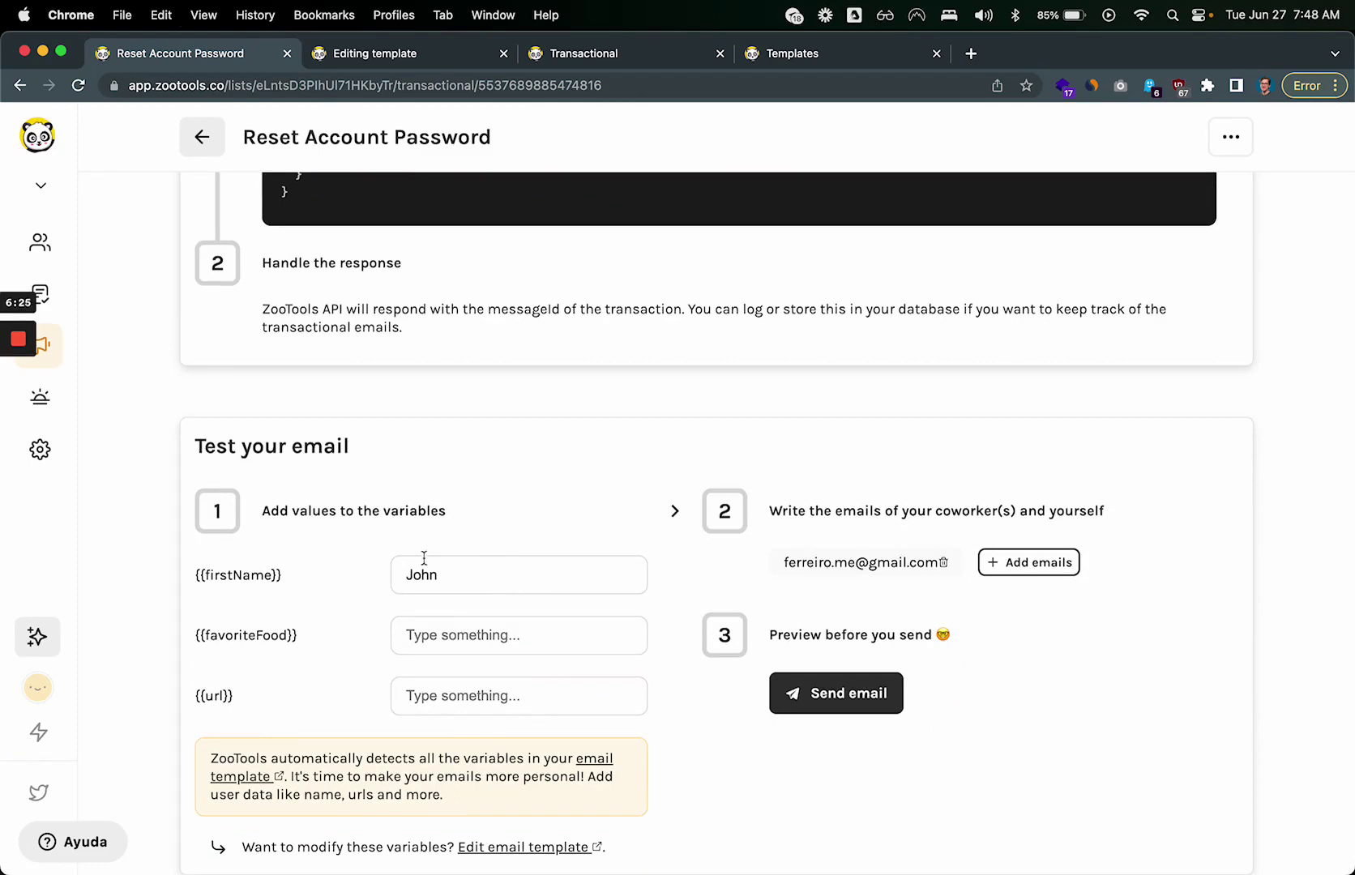
pyautogui.scroll(5, 245, 616)
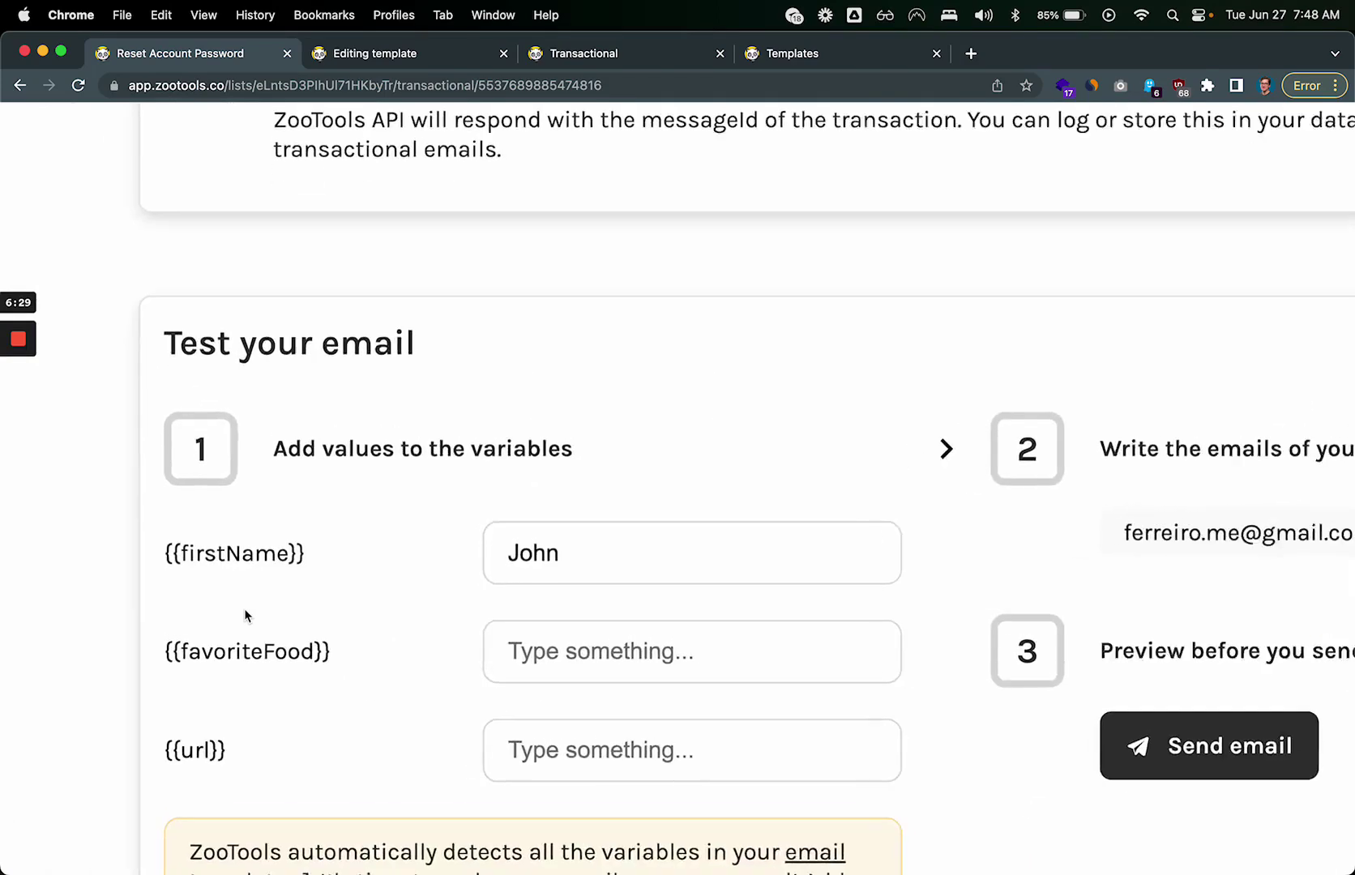
pyautogui.scroll(-2, 244, 616)
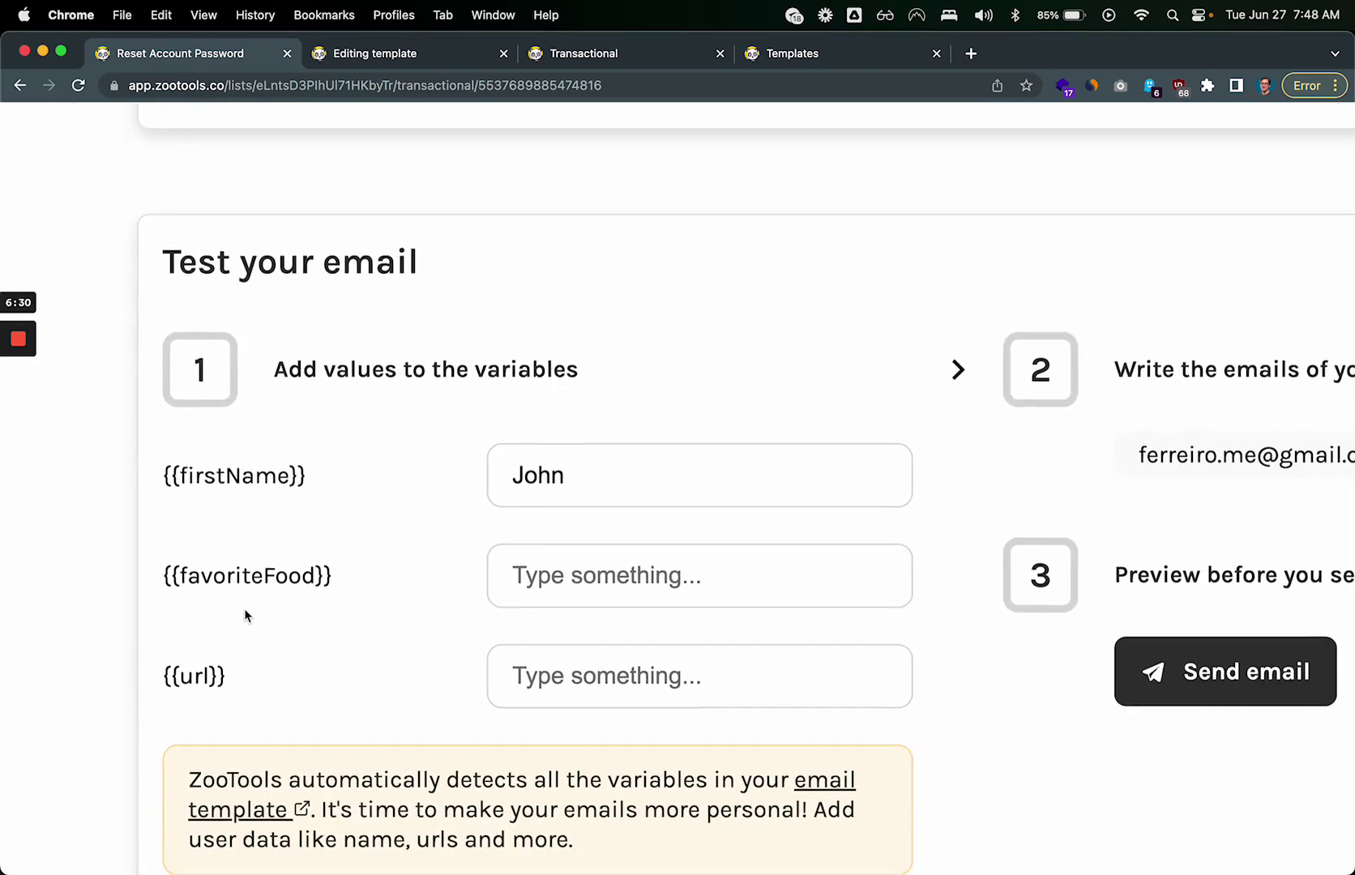
pyautogui.click(601, 578)
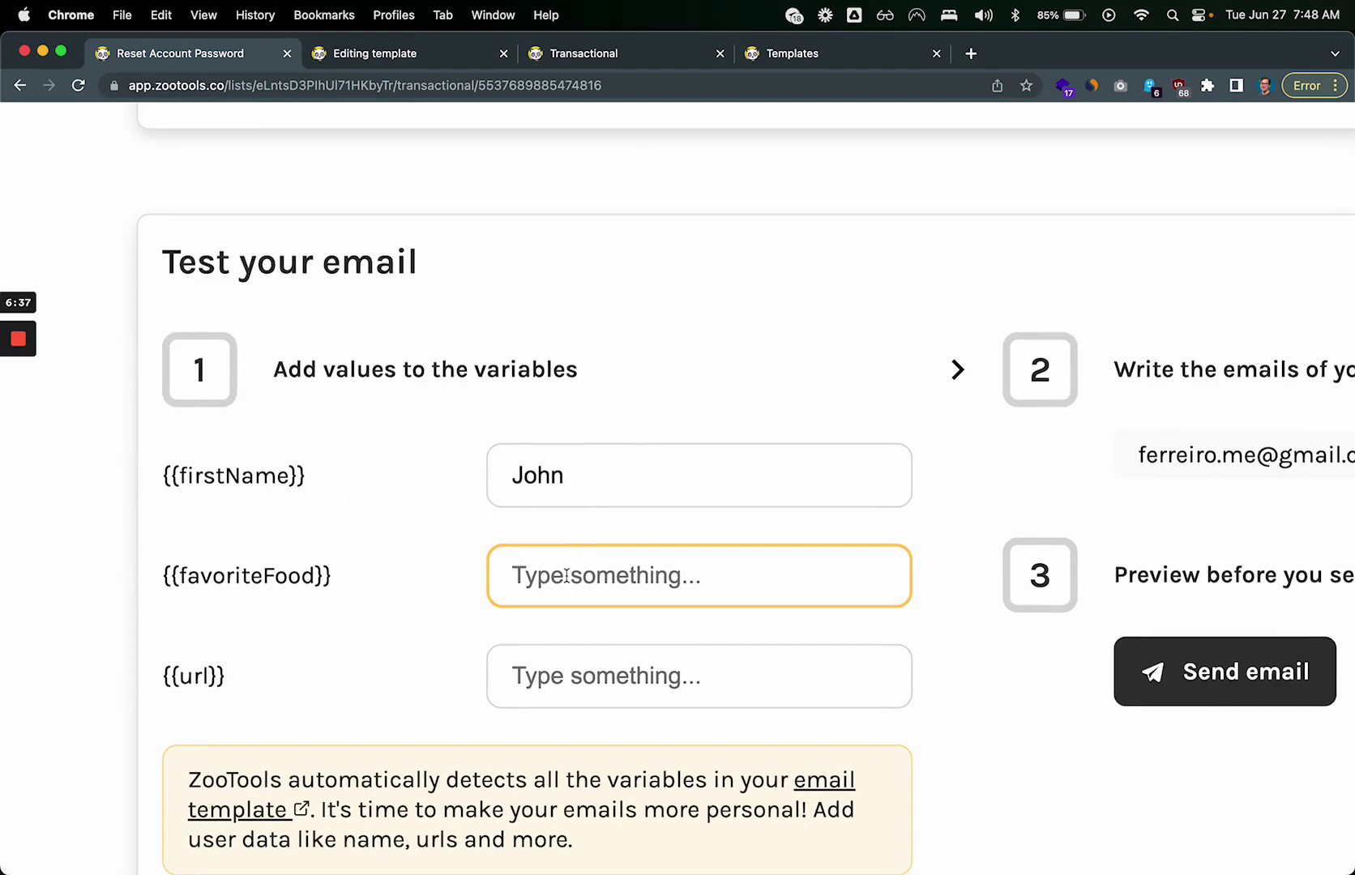
pyautogui.write('Pi')
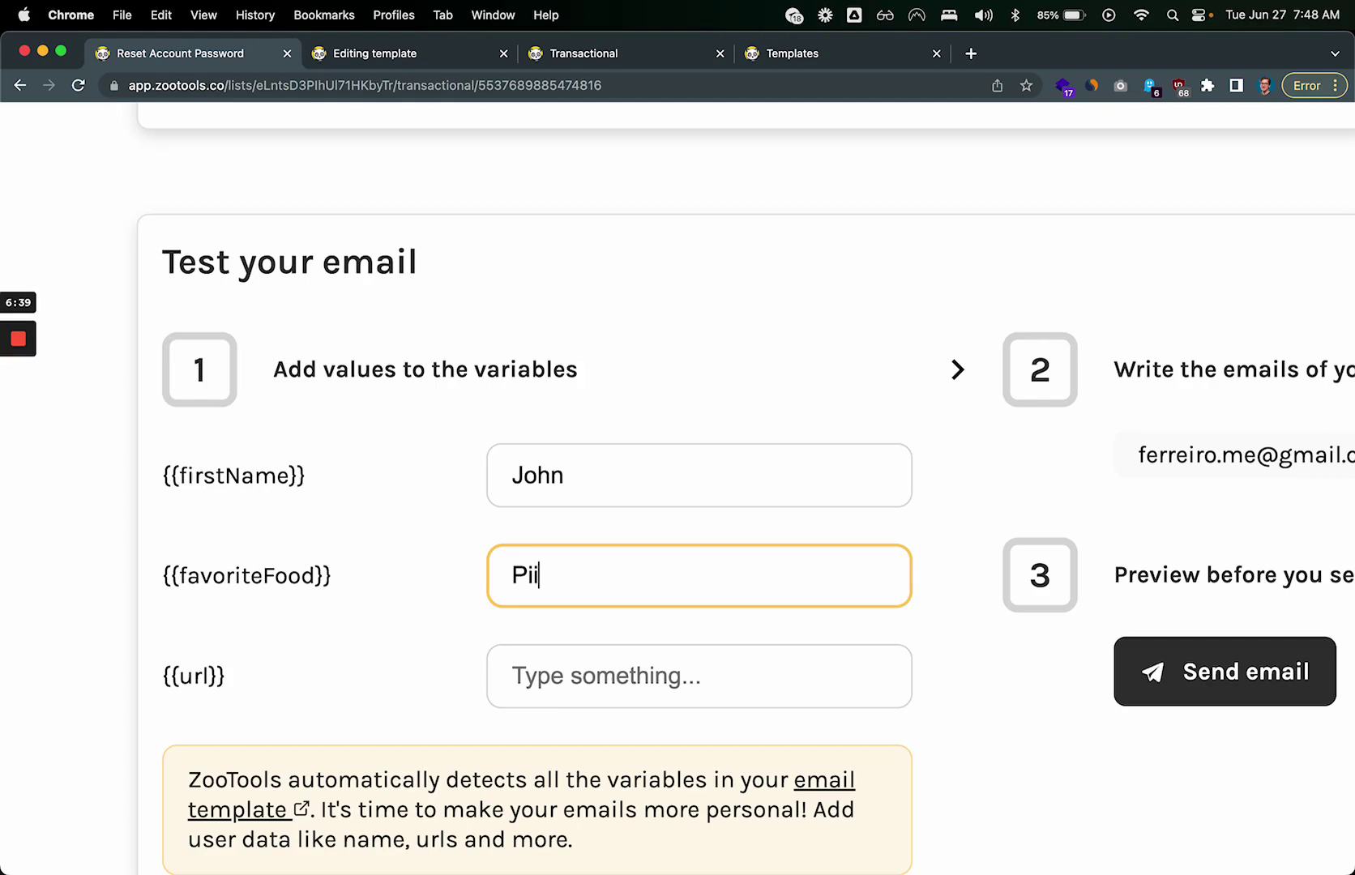
pyautogui.press('BackSpace')
pyautogui.write('zza')
pyautogui.click(608, 671)
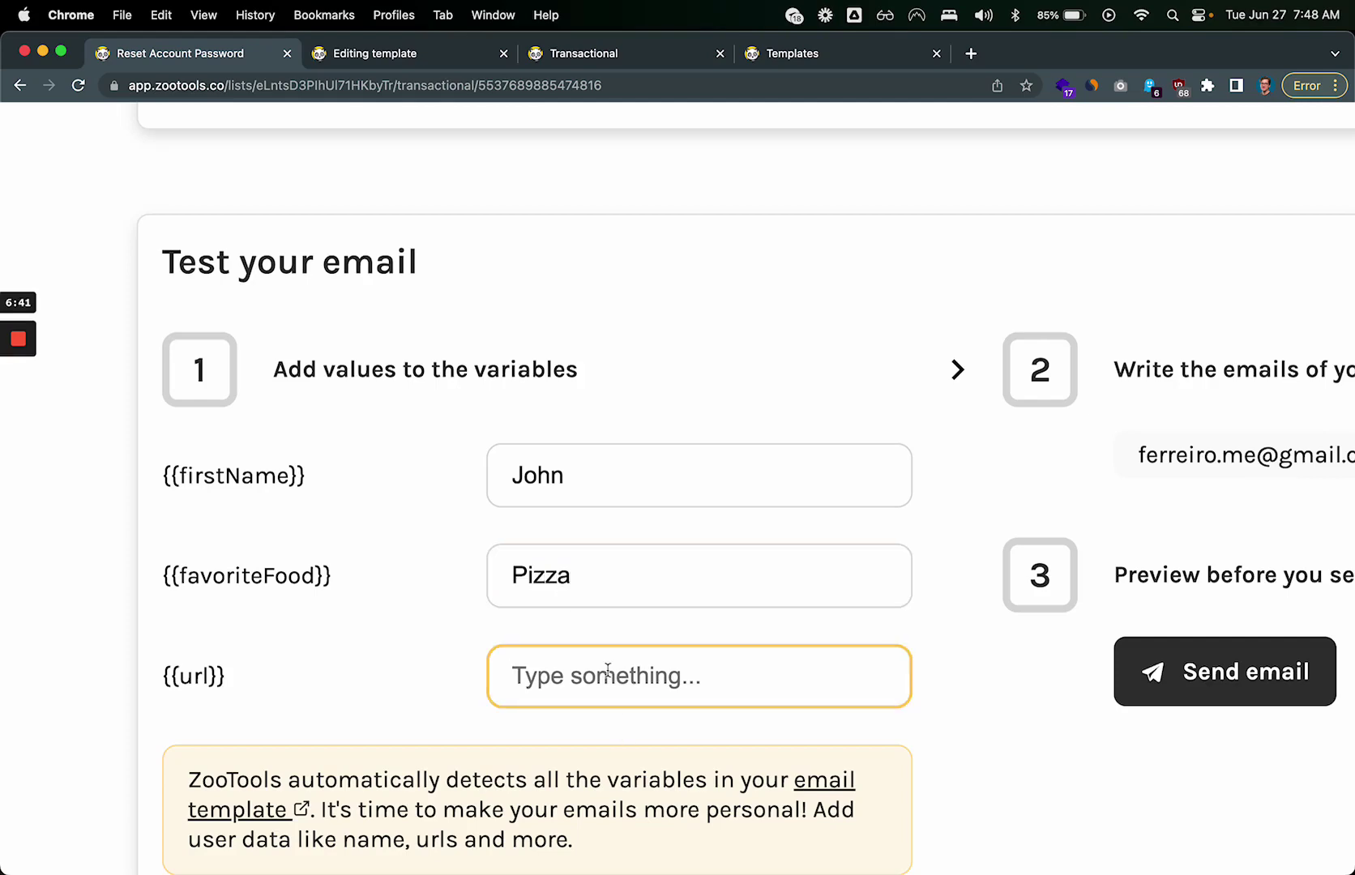
pyautogui.press('super+n')
pyautogui.write('go')
pyautogui.press('BackSpace')
pyautogui.press('BackSpace')
pyautogui.press('BackSpace')
pyautogui.write('r')
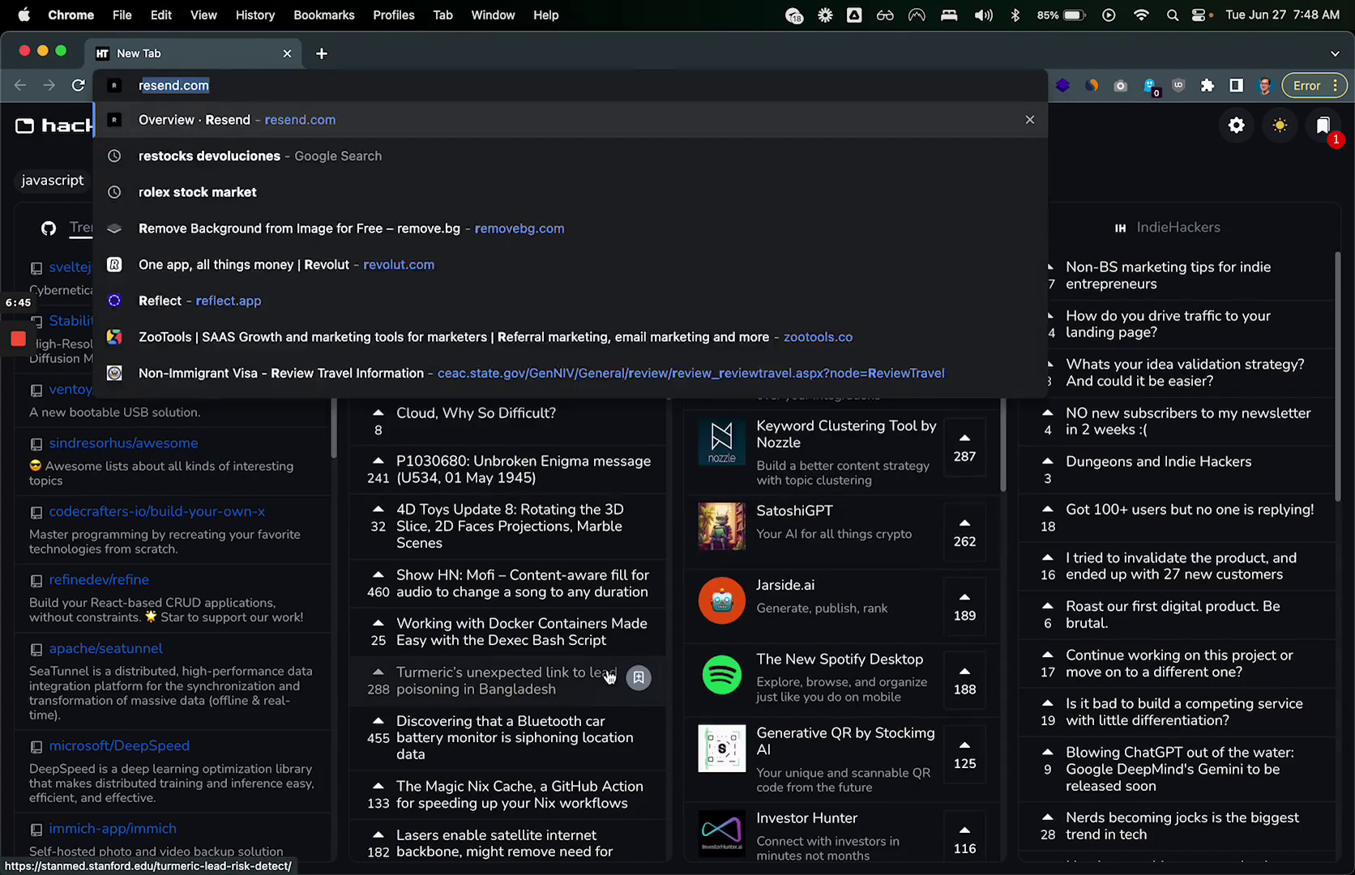
pyautogui.write('eset-password')
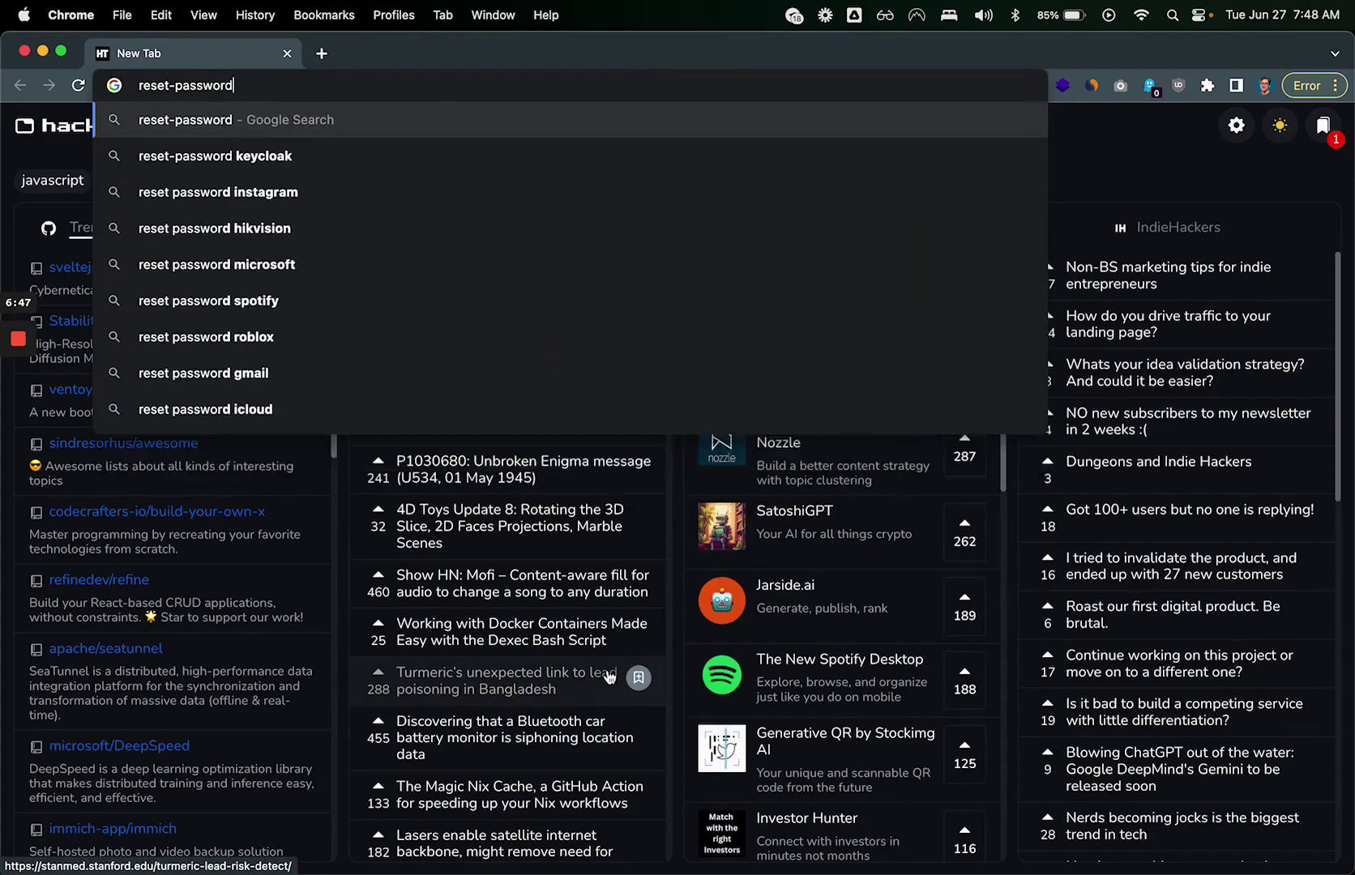
pyautogui.write('.com/tokn=21')
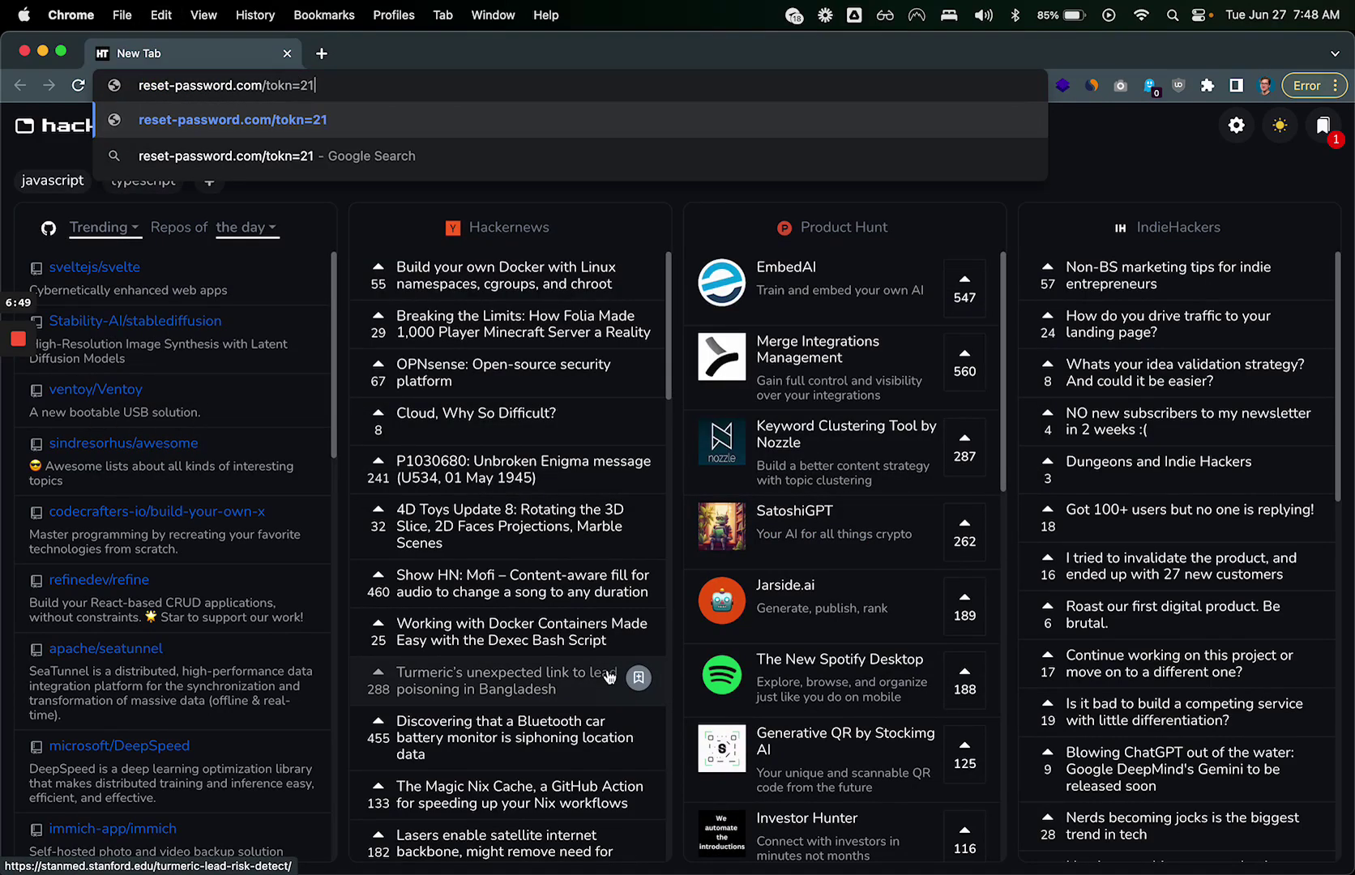
pyautogui.write('231231232')
pyautogui.press('super+a')
pyautogui.press('super+c')
pyautogui.press('super+w')
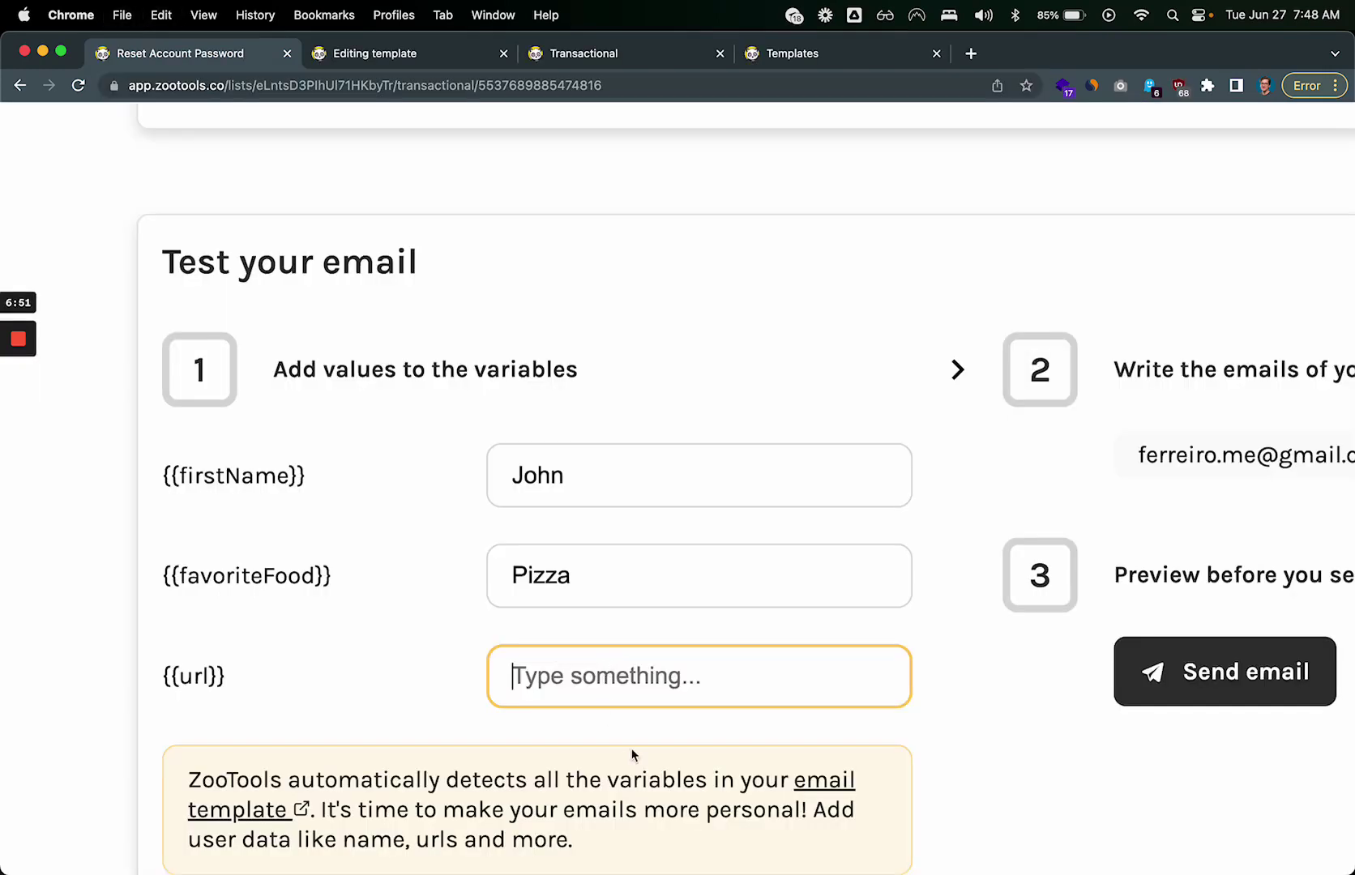
pyautogui.press('super+v')
pyautogui.click(452, 673)
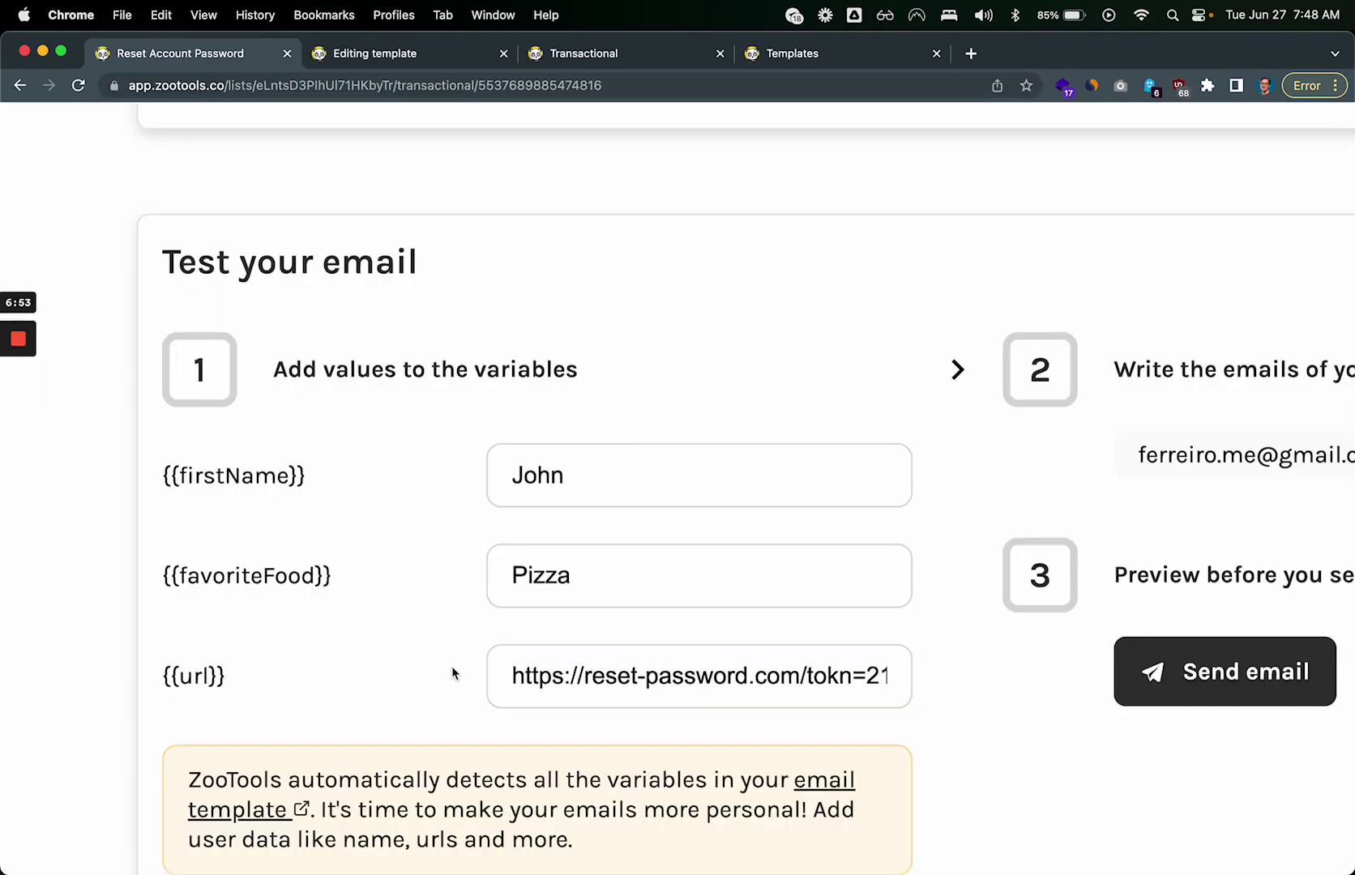
# Step: Send the test email and open the preview that arrived in Gmail
pyautogui.scroll(-5, 452, 672)
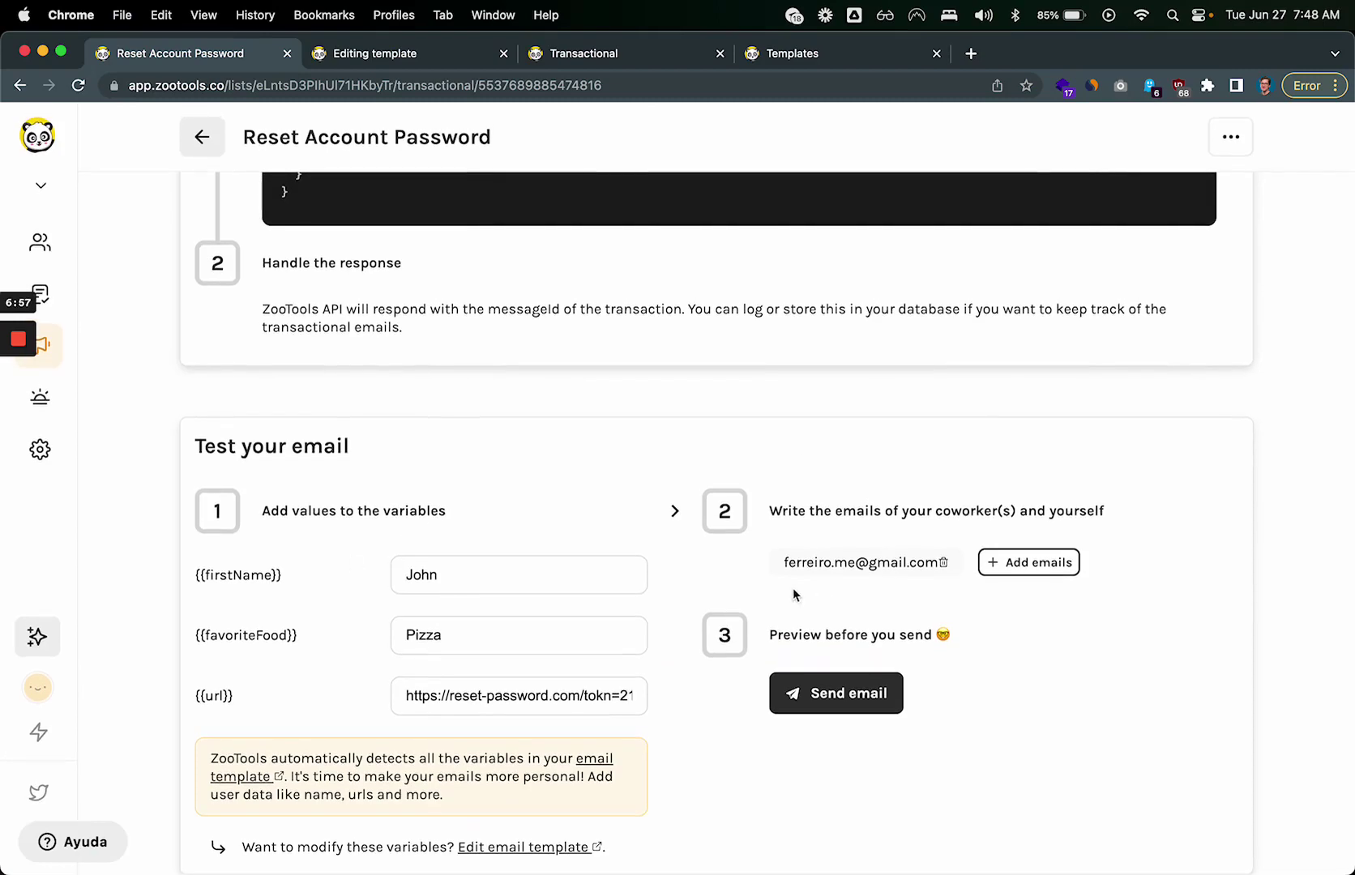
pyautogui.moveTo(782, 562); pyautogui.dragTo(926, 560)
pyautogui.scroll(5, 925, 560)
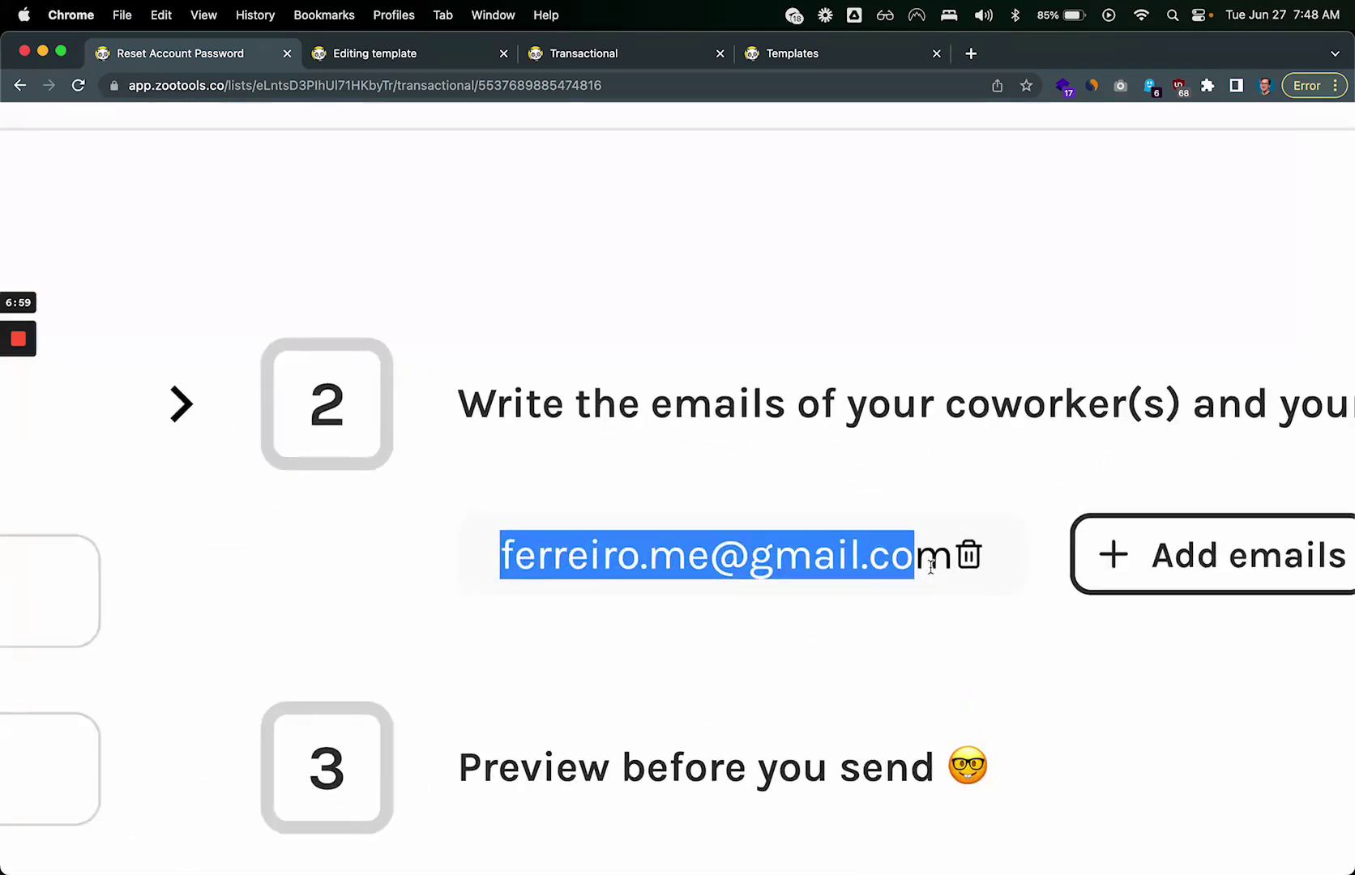
pyautogui.scroll(-5, 931, 565)
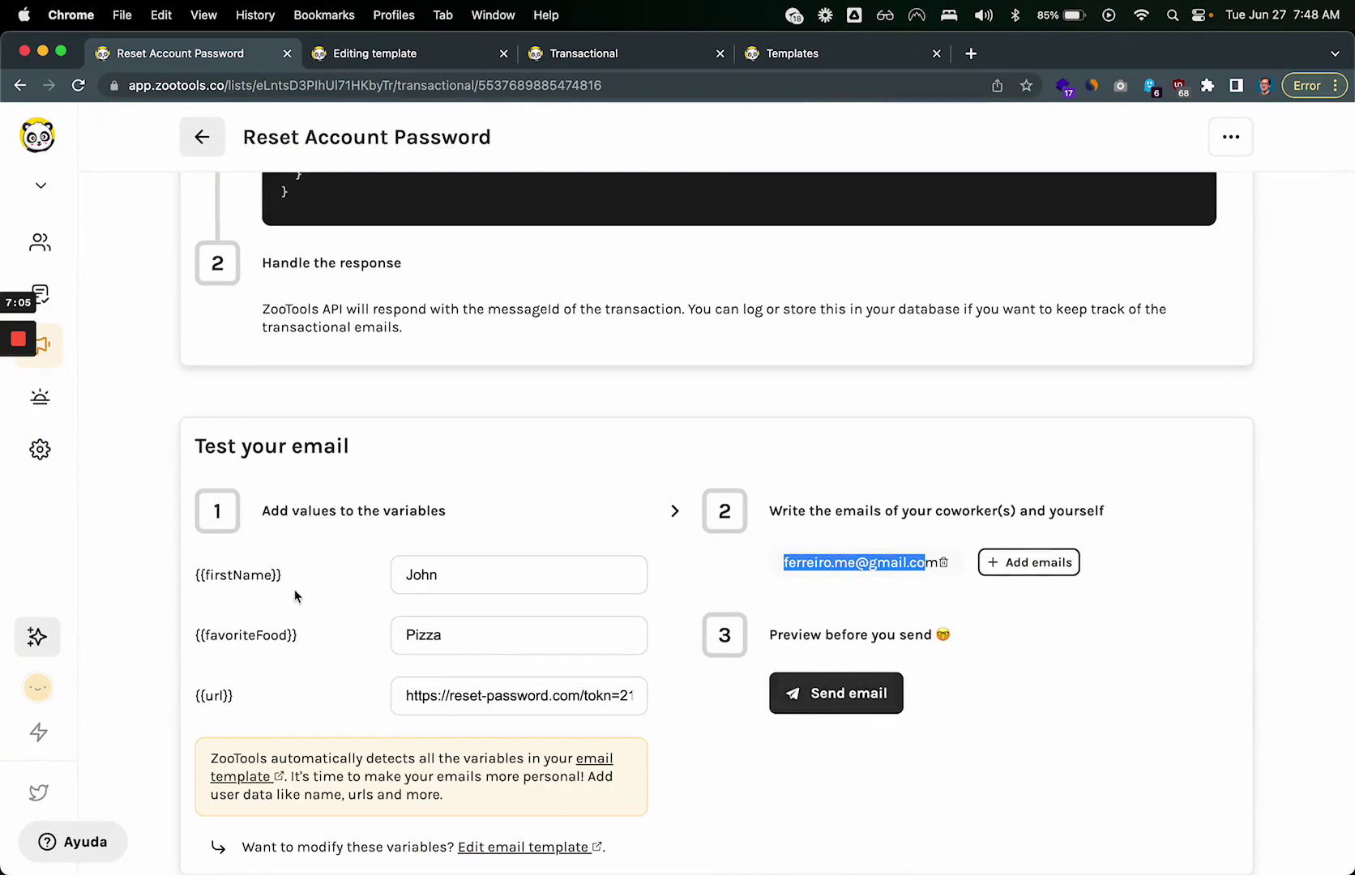
pyautogui.moveTo(294, 590); pyautogui.dragTo(495, 701)
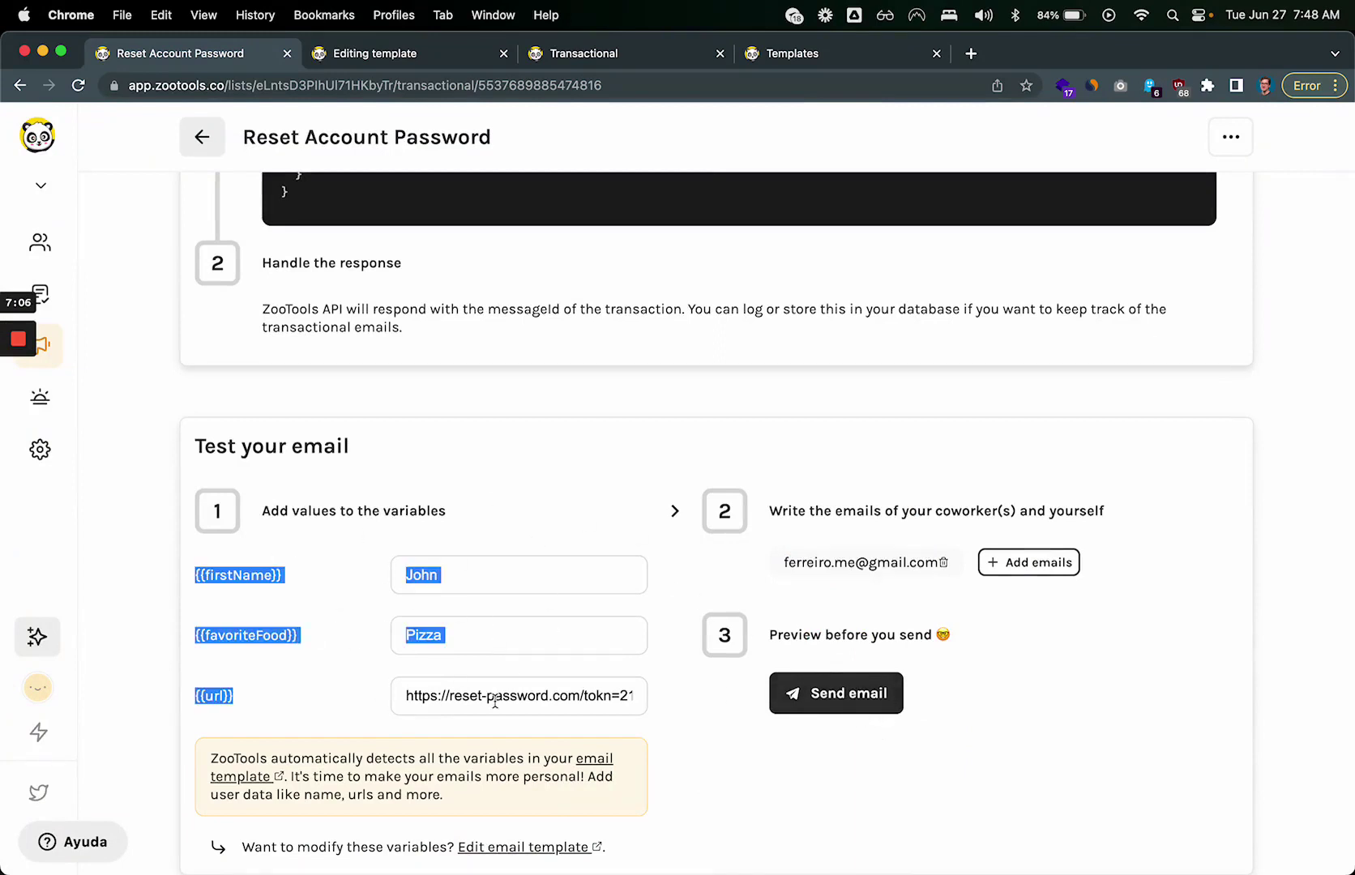
pyautogui.click(847, 695)
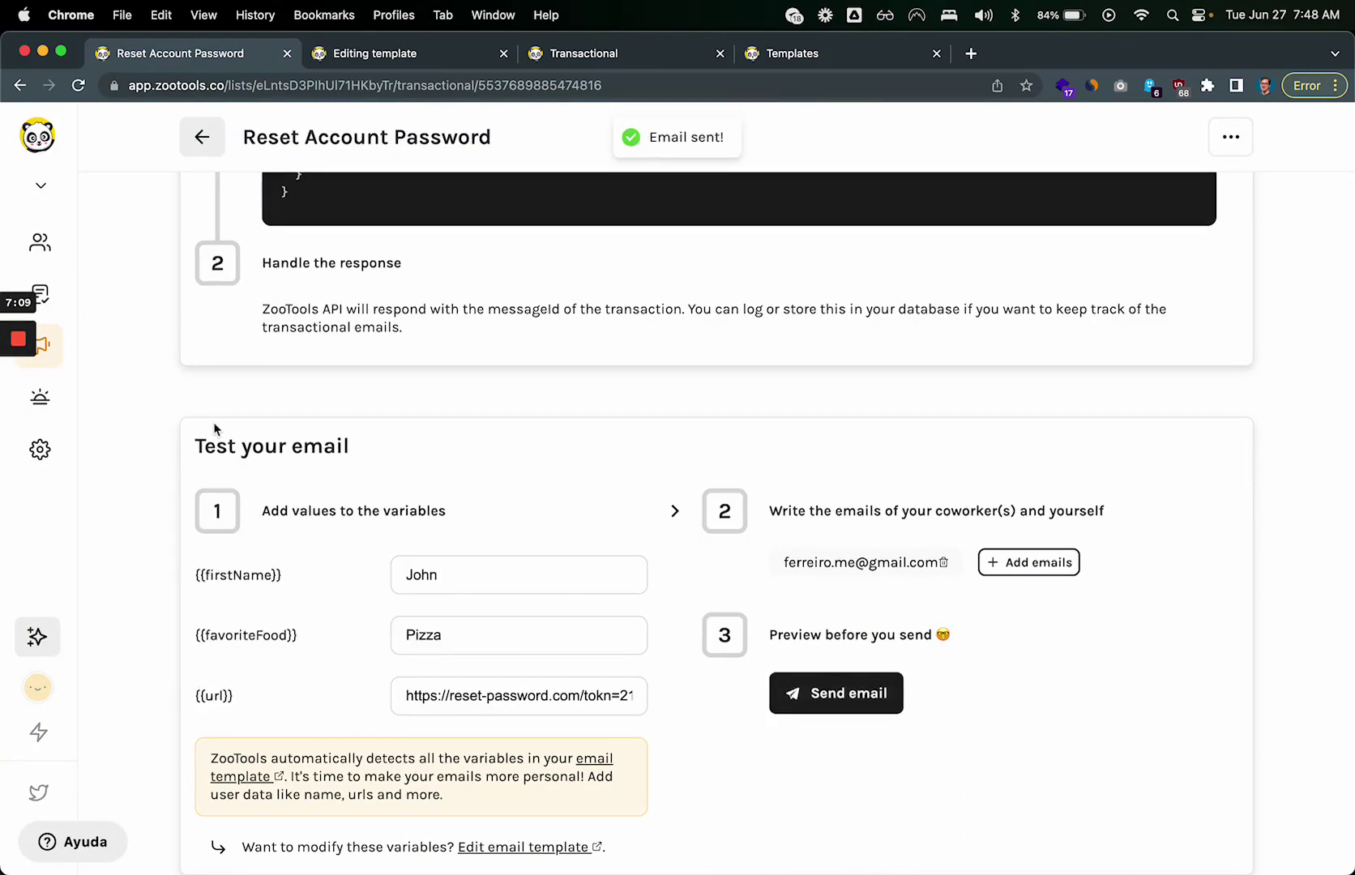
pyautogui.moveTo(18, 348)
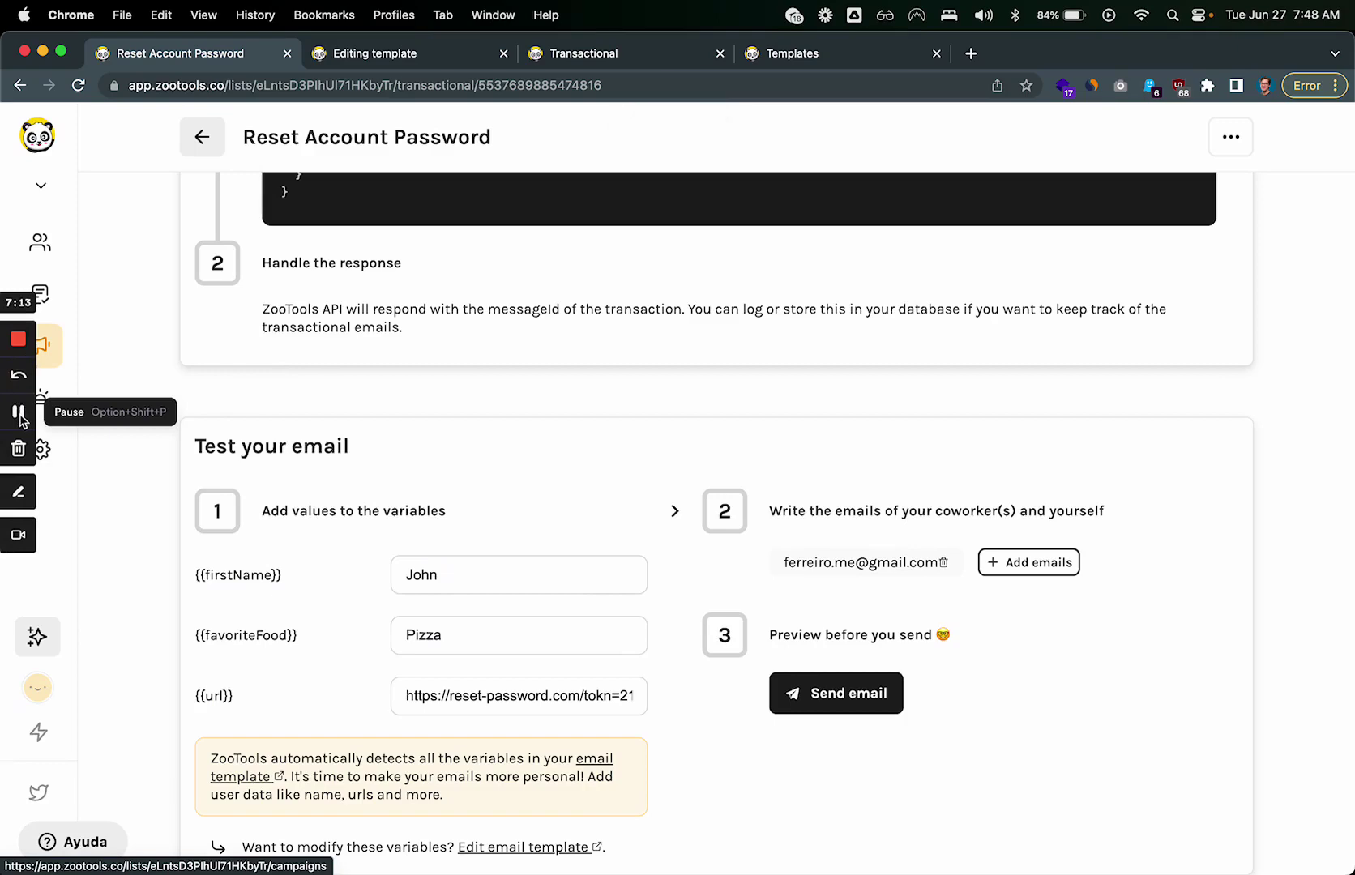
pyautogui.click(18, 414)
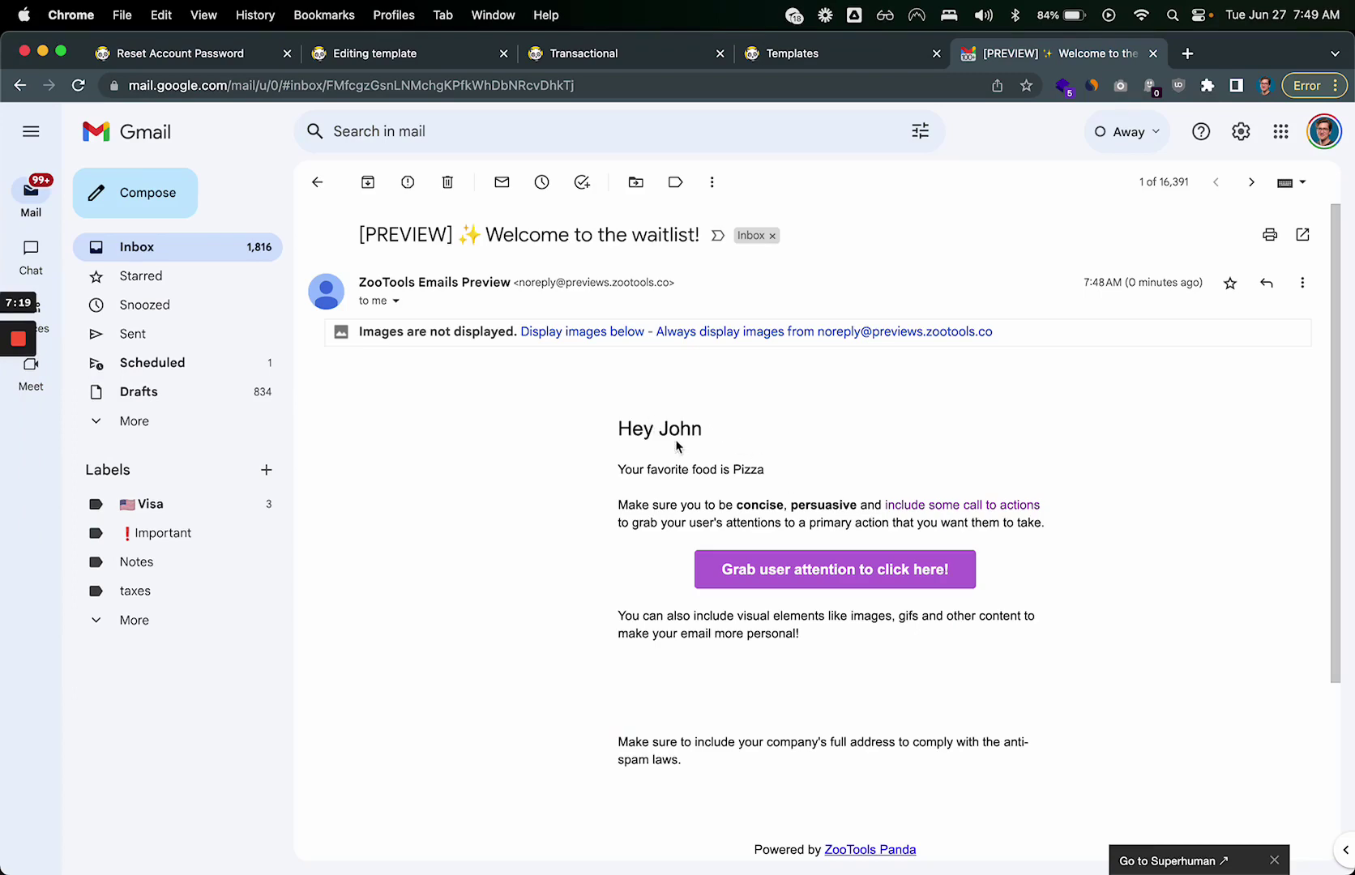
# Step: Check that the Gmail preview greeting fills in the name John
pyautogui.scroll(5, 678, 442)
pyautogui.doubleClick(491, 425)
pyautogui.moveTo(493, 426); pyautogui.dragTo(647, 434)
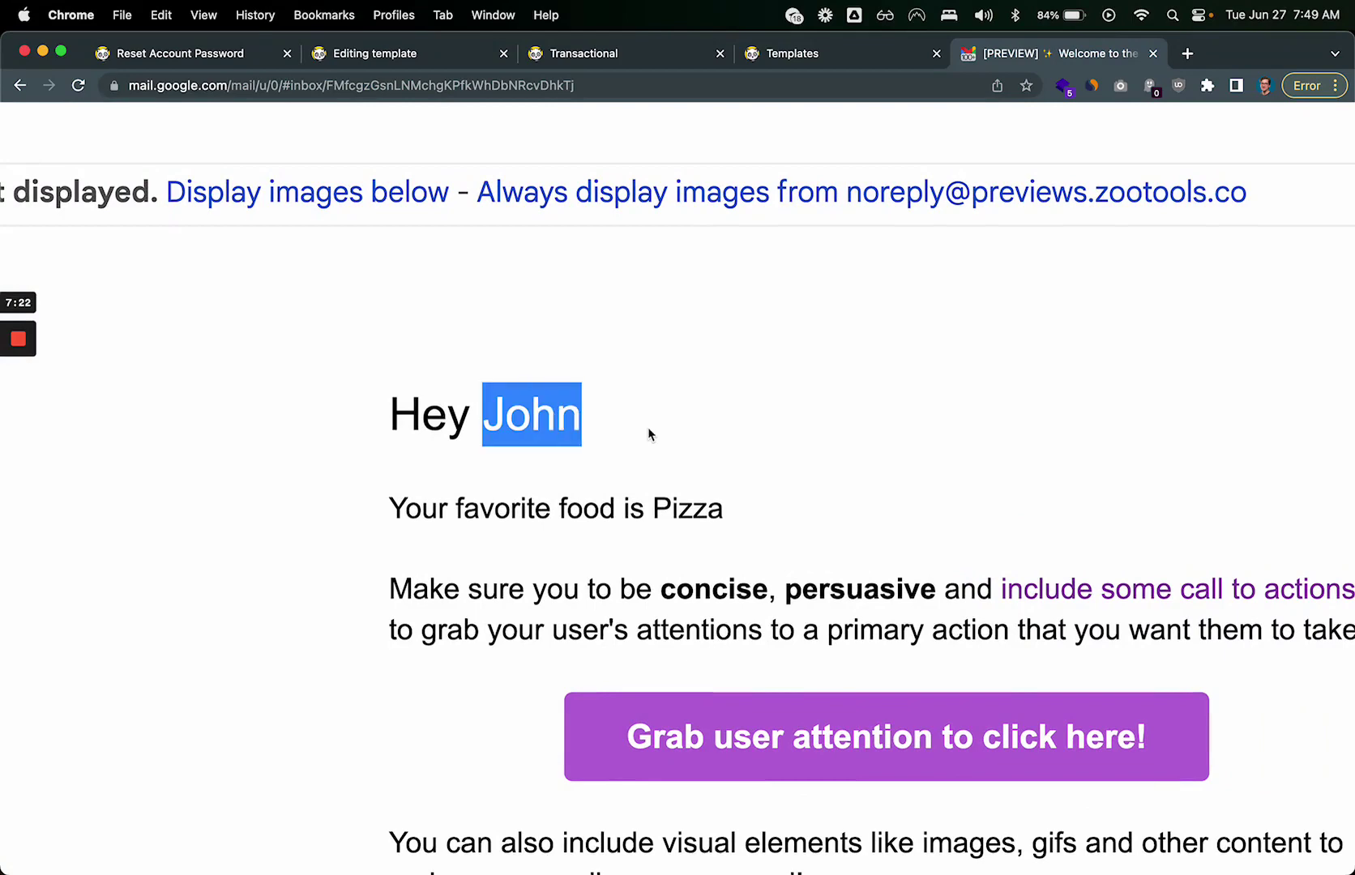
pyautogui.scroll(-2, 648, 435)
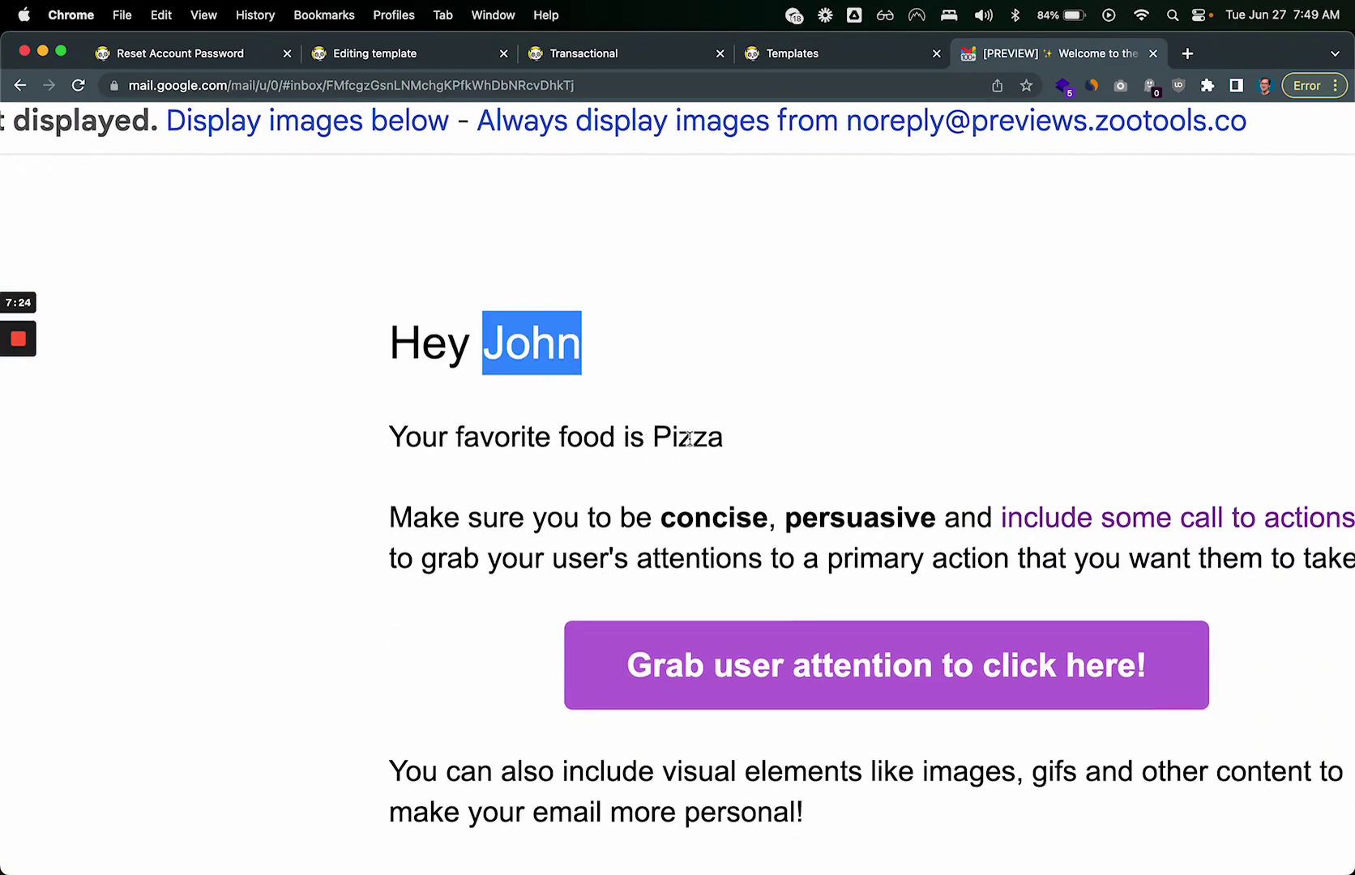
pyautogui.click(689, 442)
# Step: Test the call-to-action button's reset link and close the unreachable reset-password page
pyautogui.scroll(-5, 698, 439)
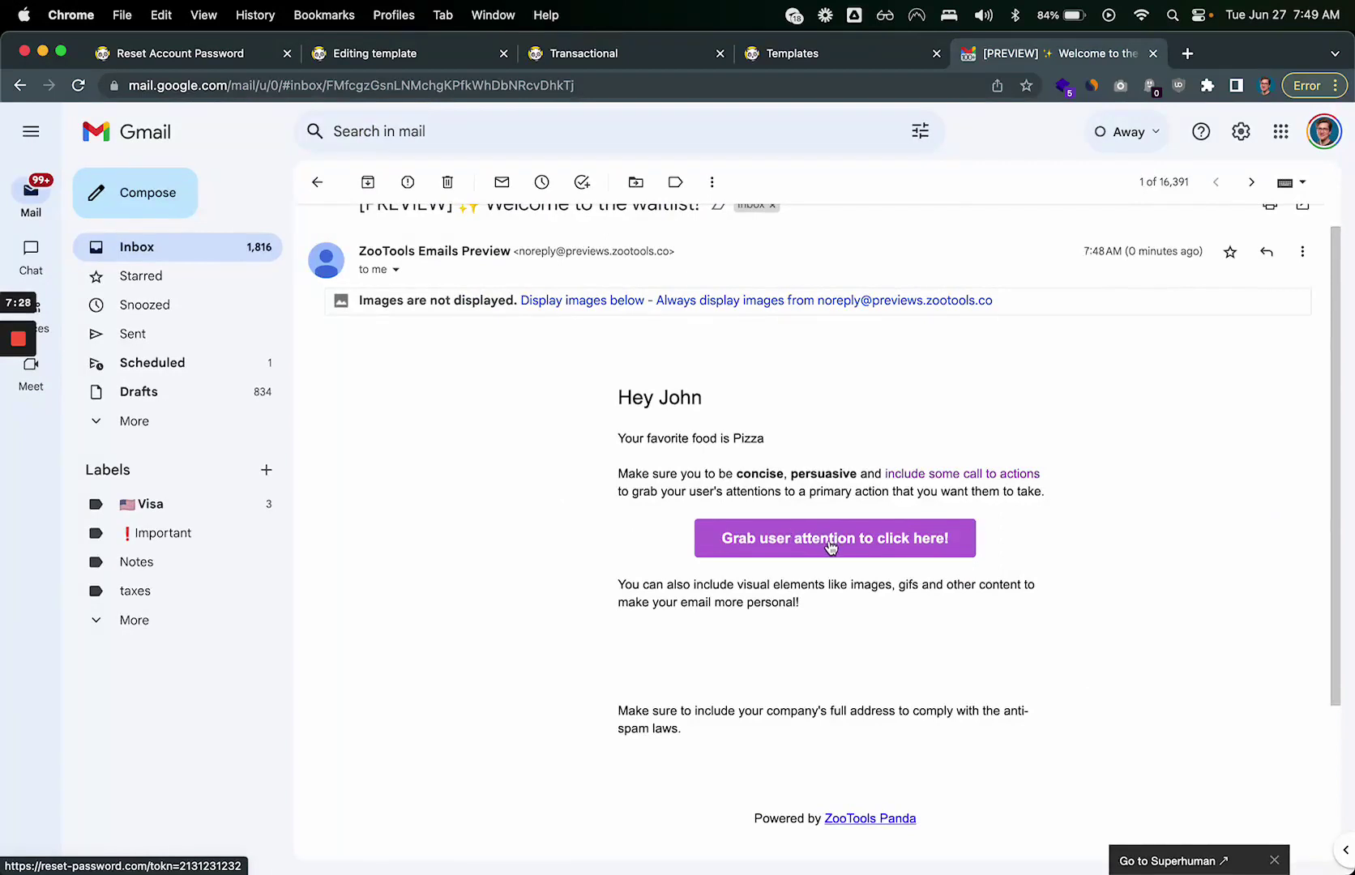
pyautogui.moveTo(681, 542); pyautogui.dragTo(1034, 548)
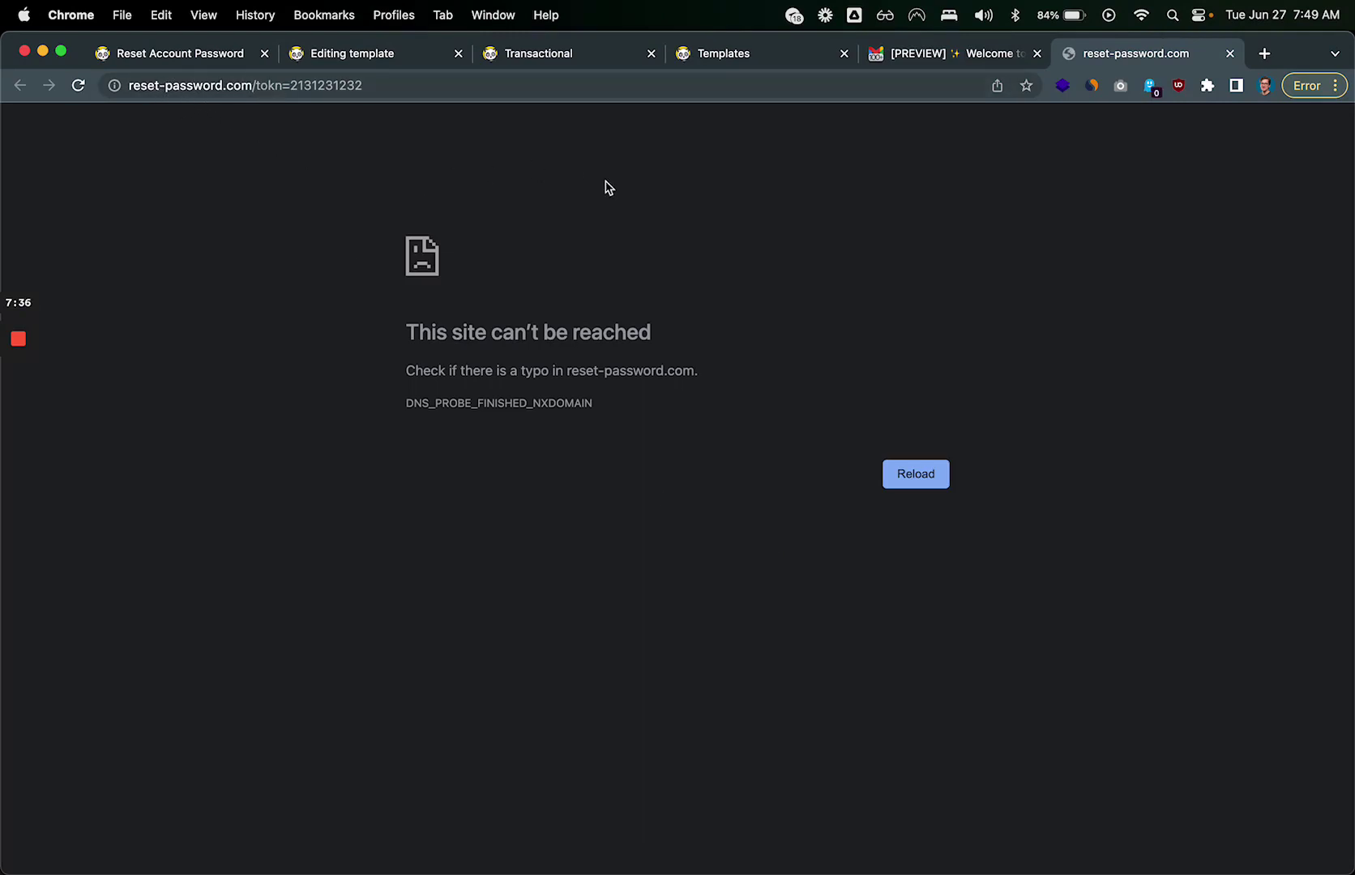
pyautogui.click(1231, 53)
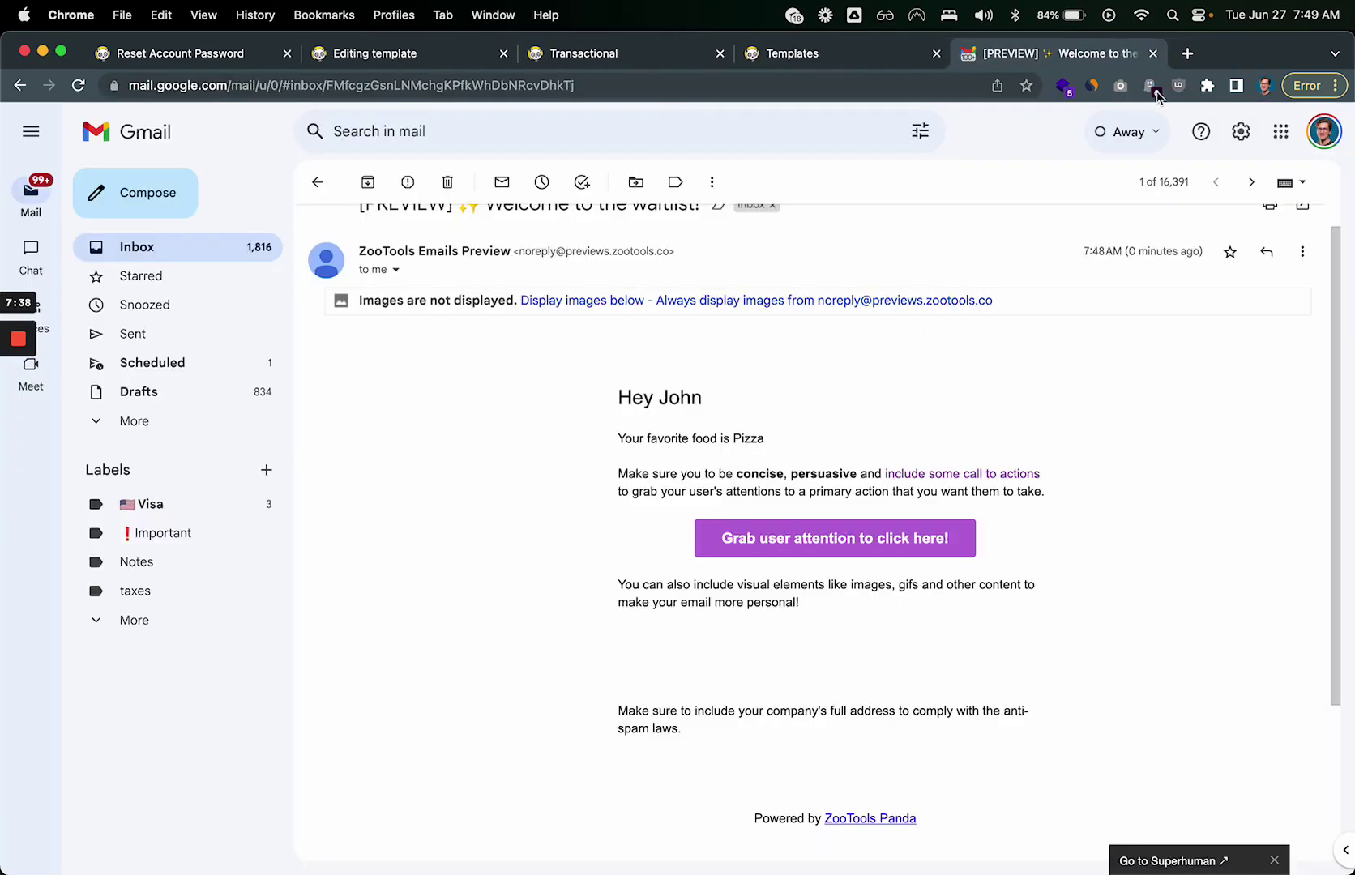
# Step: Review the email body text and return to the ZooTools Transactional list
pyautogui.scroll(1, 552, 505)
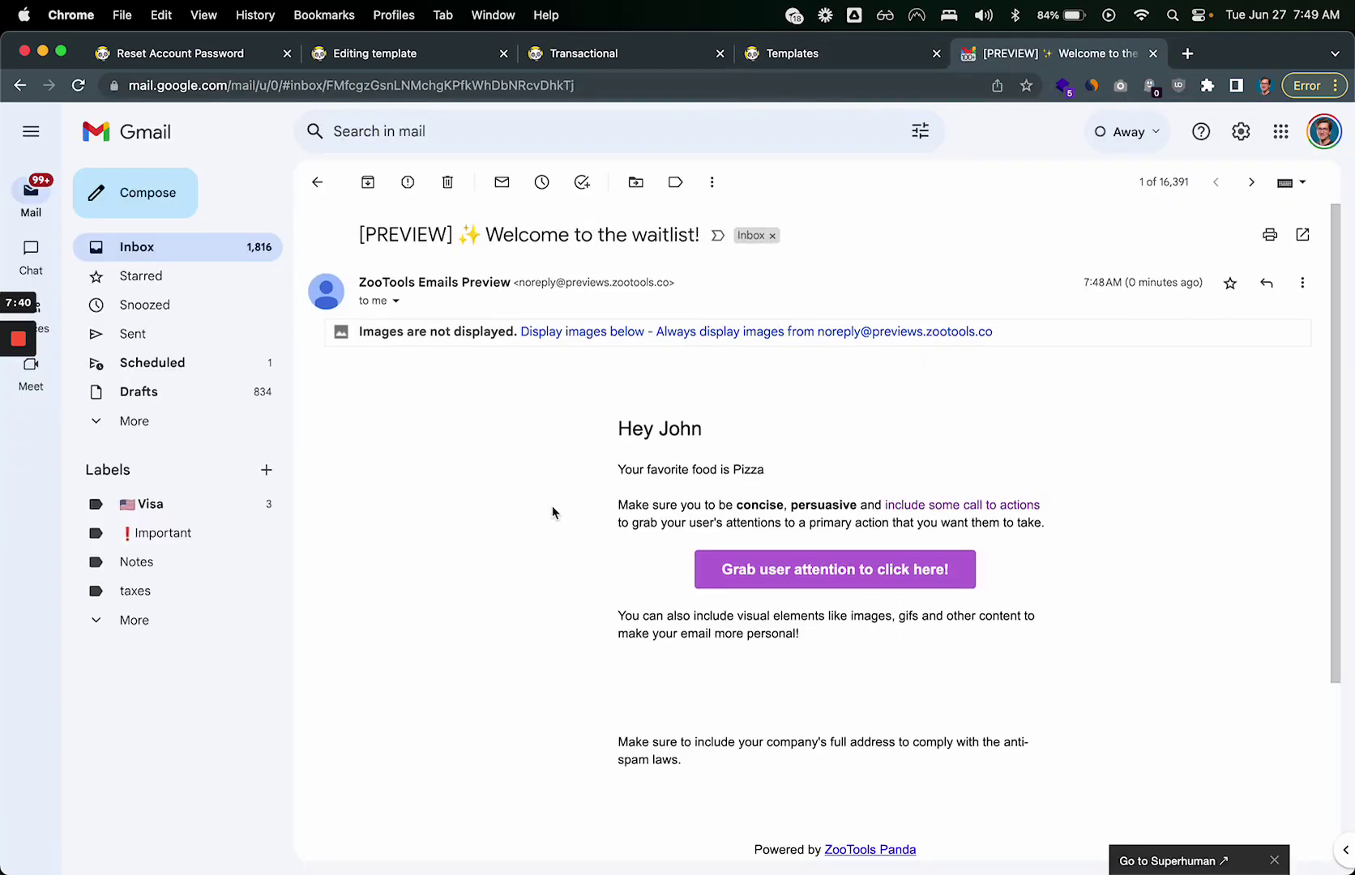
pyautogui.moveTo(614, 430); pyautogui.dragTo(822, 789)
pyautogui.click(821, 788)
pyautogui.click(799, 63)
# Step: Open the reset-account-password message and view its JavaScript API instructions
pyautogui.click(644, 61)
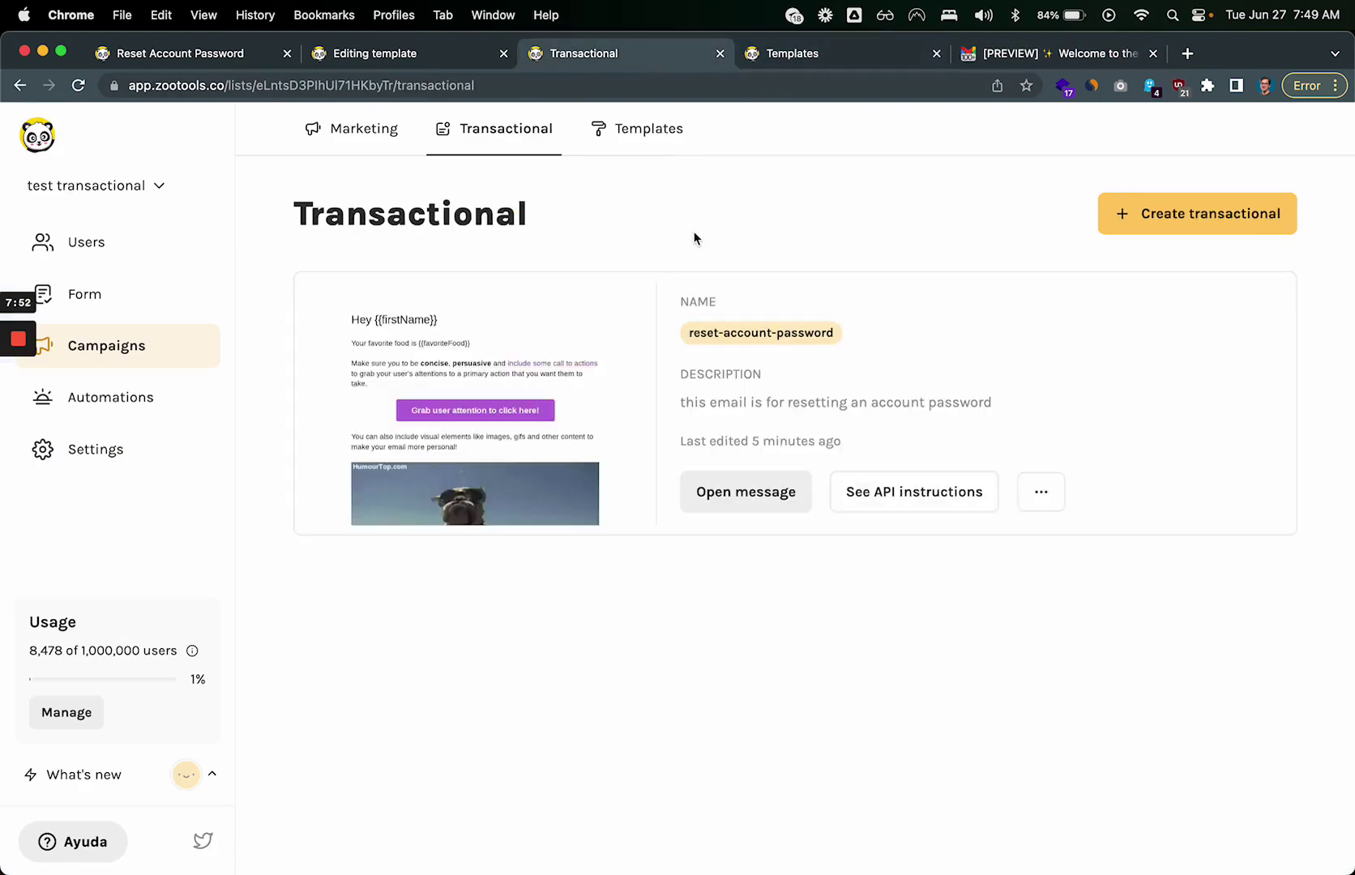
pyautogui.click(744, 486)
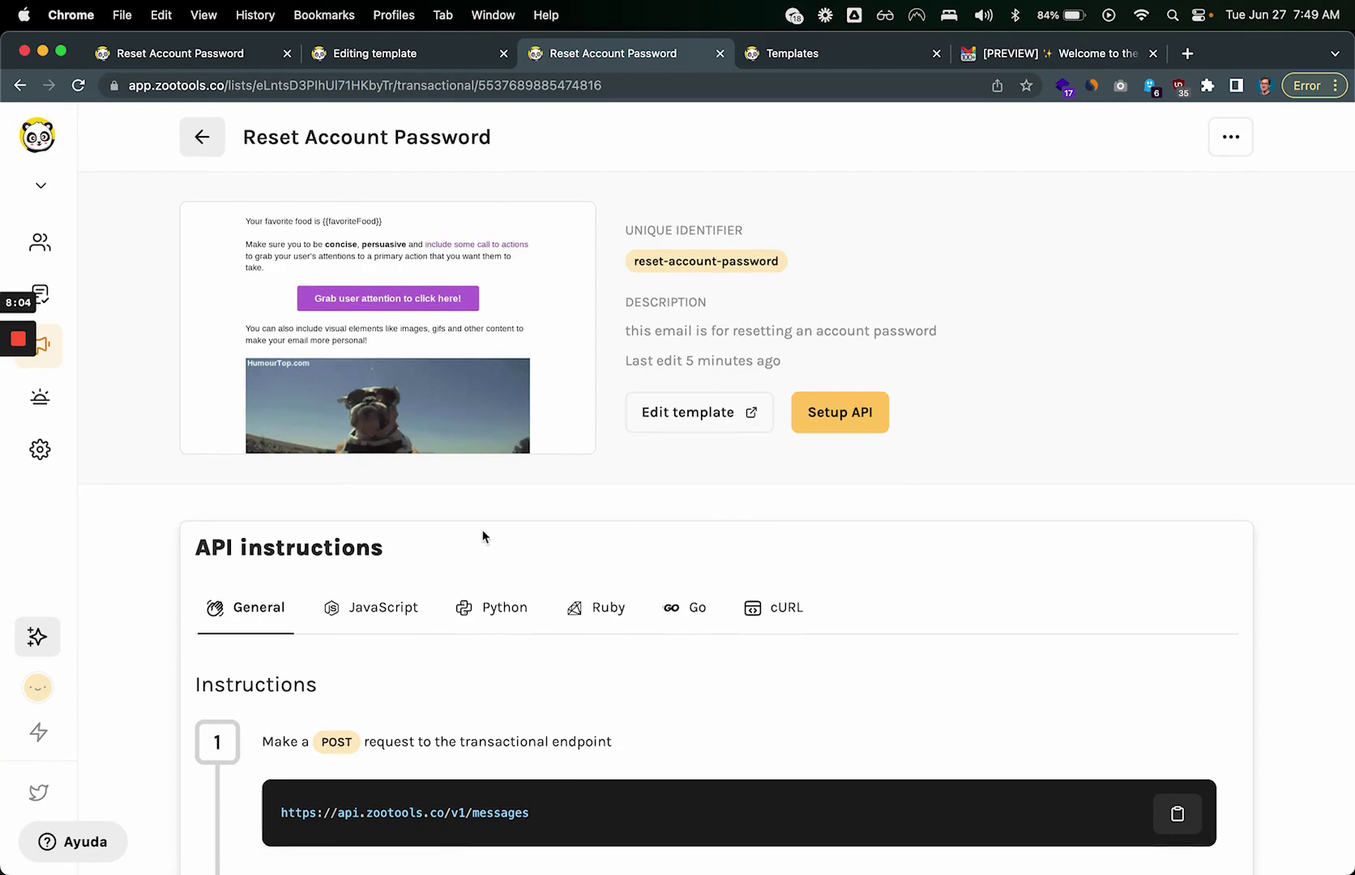
pyautogui.scroll(-5, 482, 536)
pyautogui.click(366, 378)
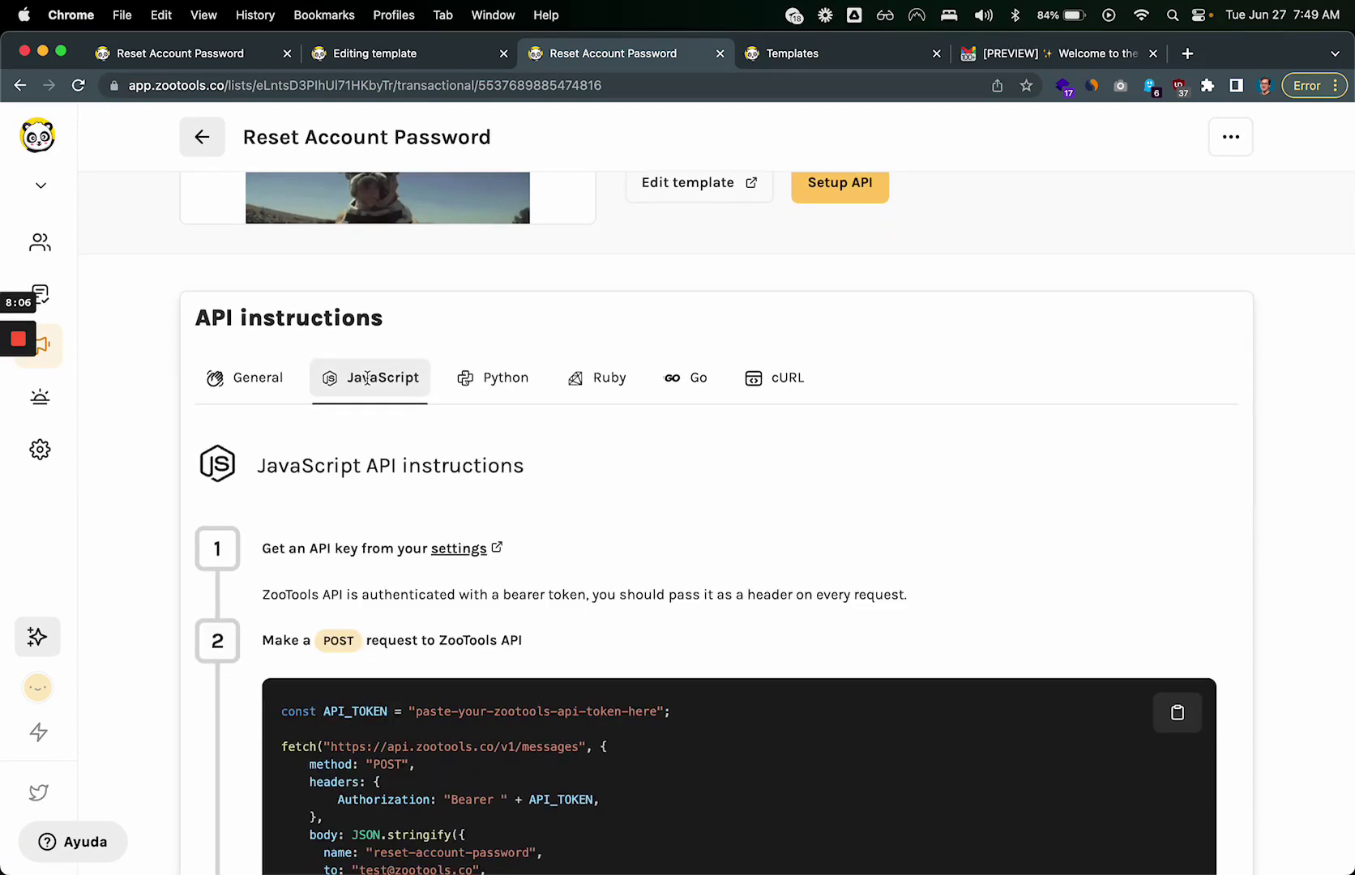
pyautogui.scroll(-4, 376, 417)
pyautogui.scroll(2, 388, 551)
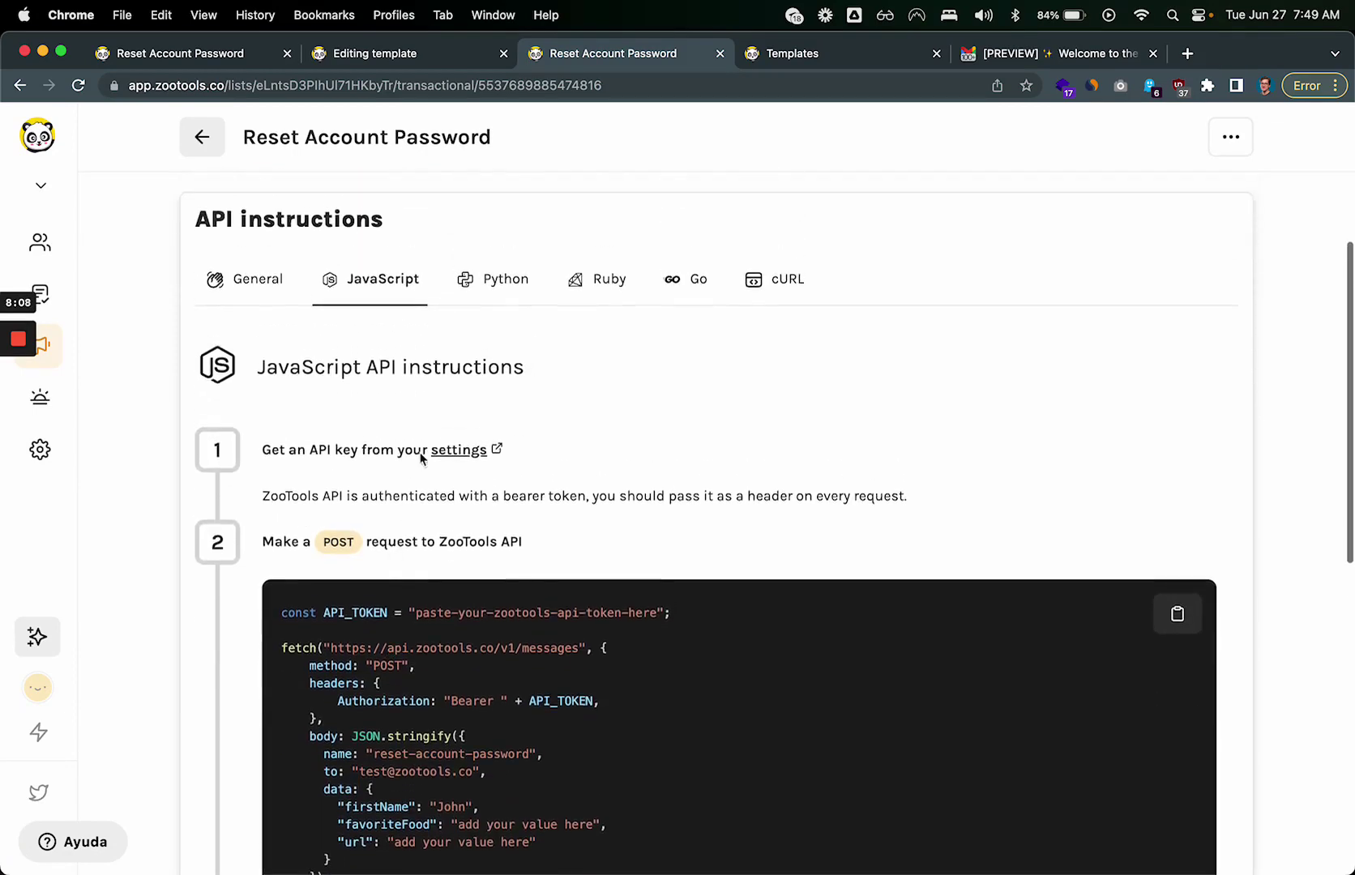
pyautogui.scroll(-1, 478, 292)
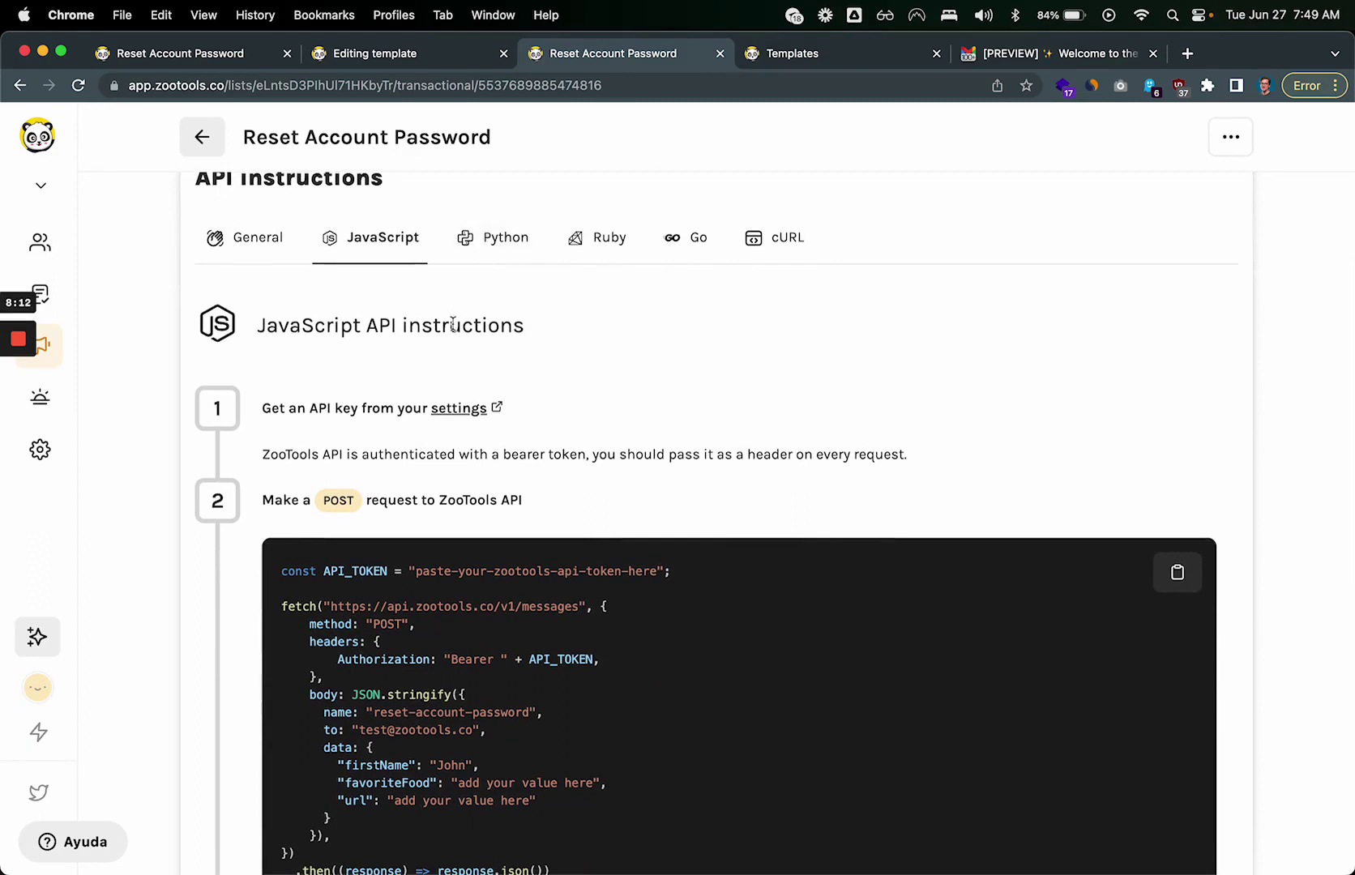
# Step: Switch the API instructions to cURL and select the API_TOKEN line
pyautogui.click(776, 237)
pyautogui.scroll(-1, 594, 380)
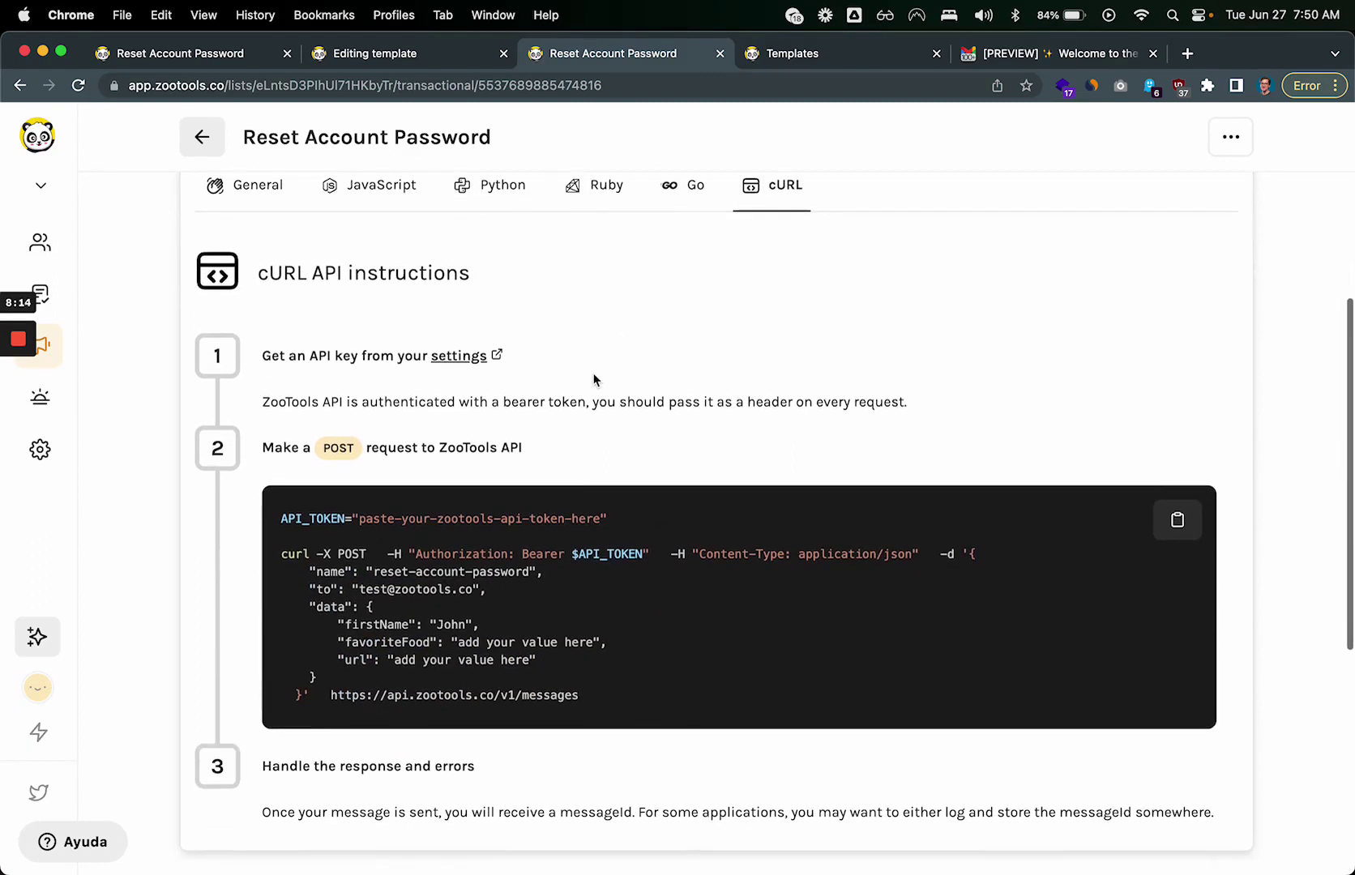
pyautogui.moveTo(611, 718); pyautogui.dragTo(276, 517)
pyautogui.click(615, 729)
pyautogui.click(277, 516)
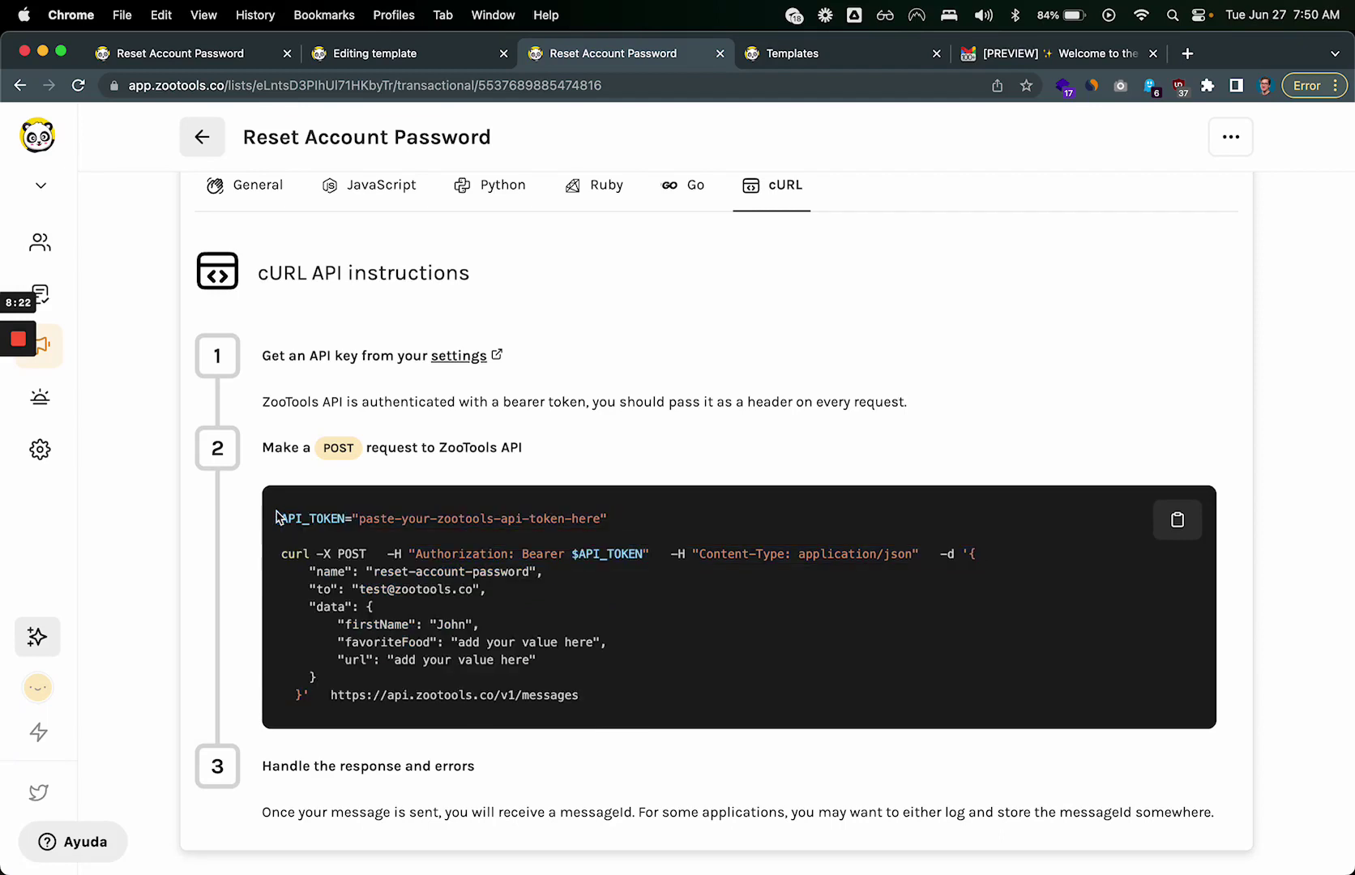
pyautogui.moveTo(276, 517); pyautogui.dragTo(679, 518)
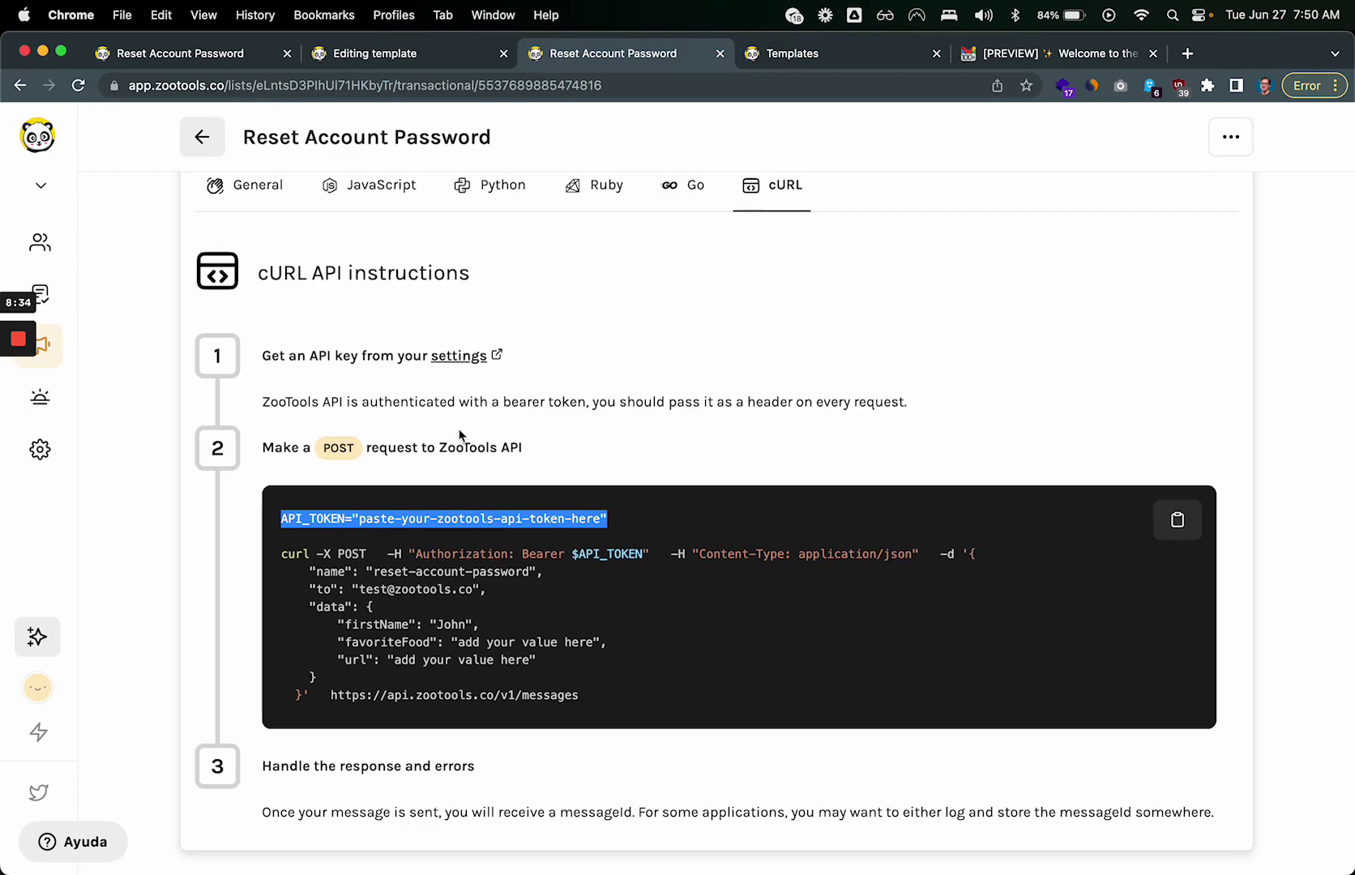
# Step: Open Settings and point out the Ask early access text under API access
pyautogui.click(40, 449)
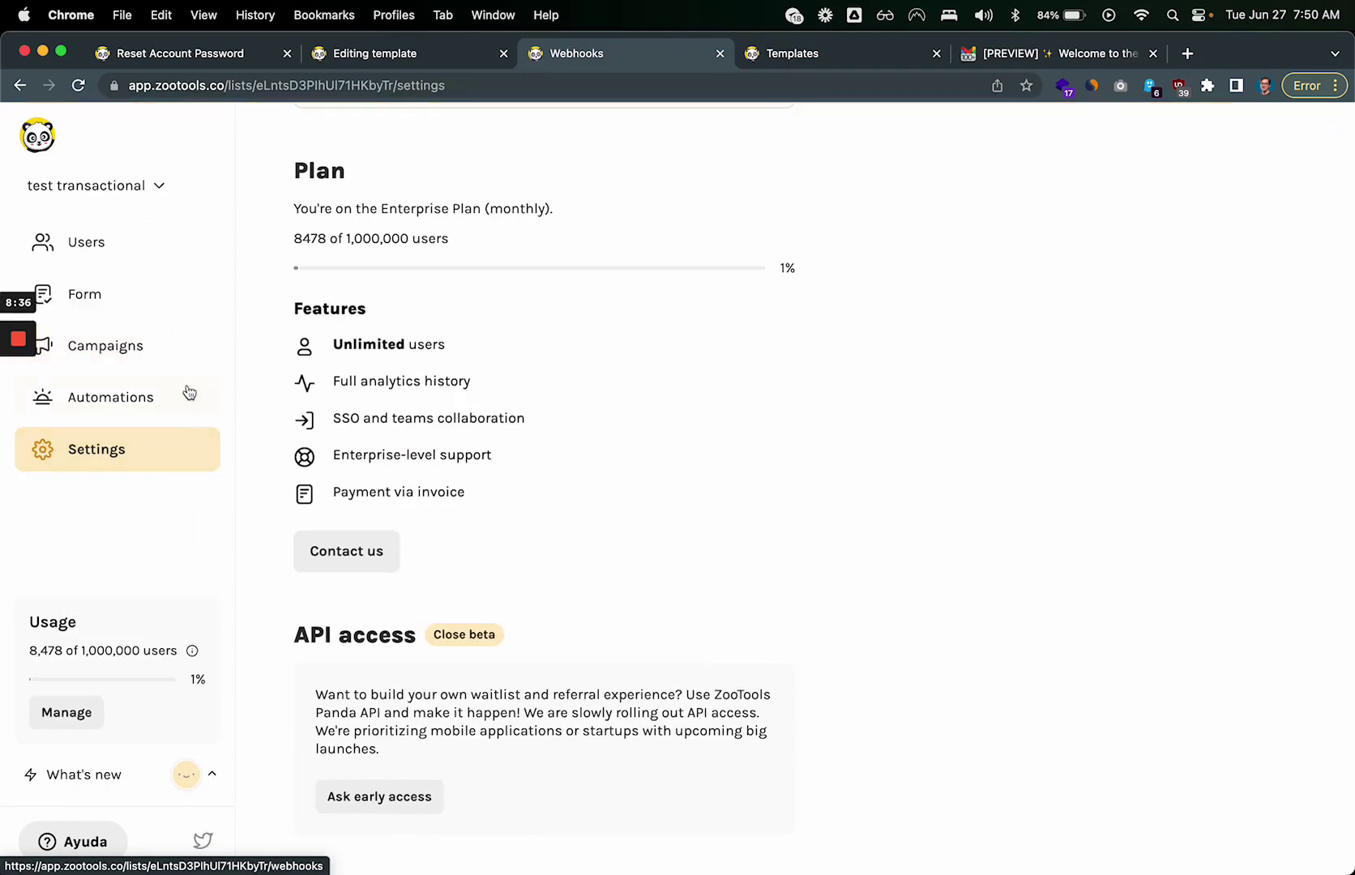
pyautogui.scroll(-1, 372, 504)
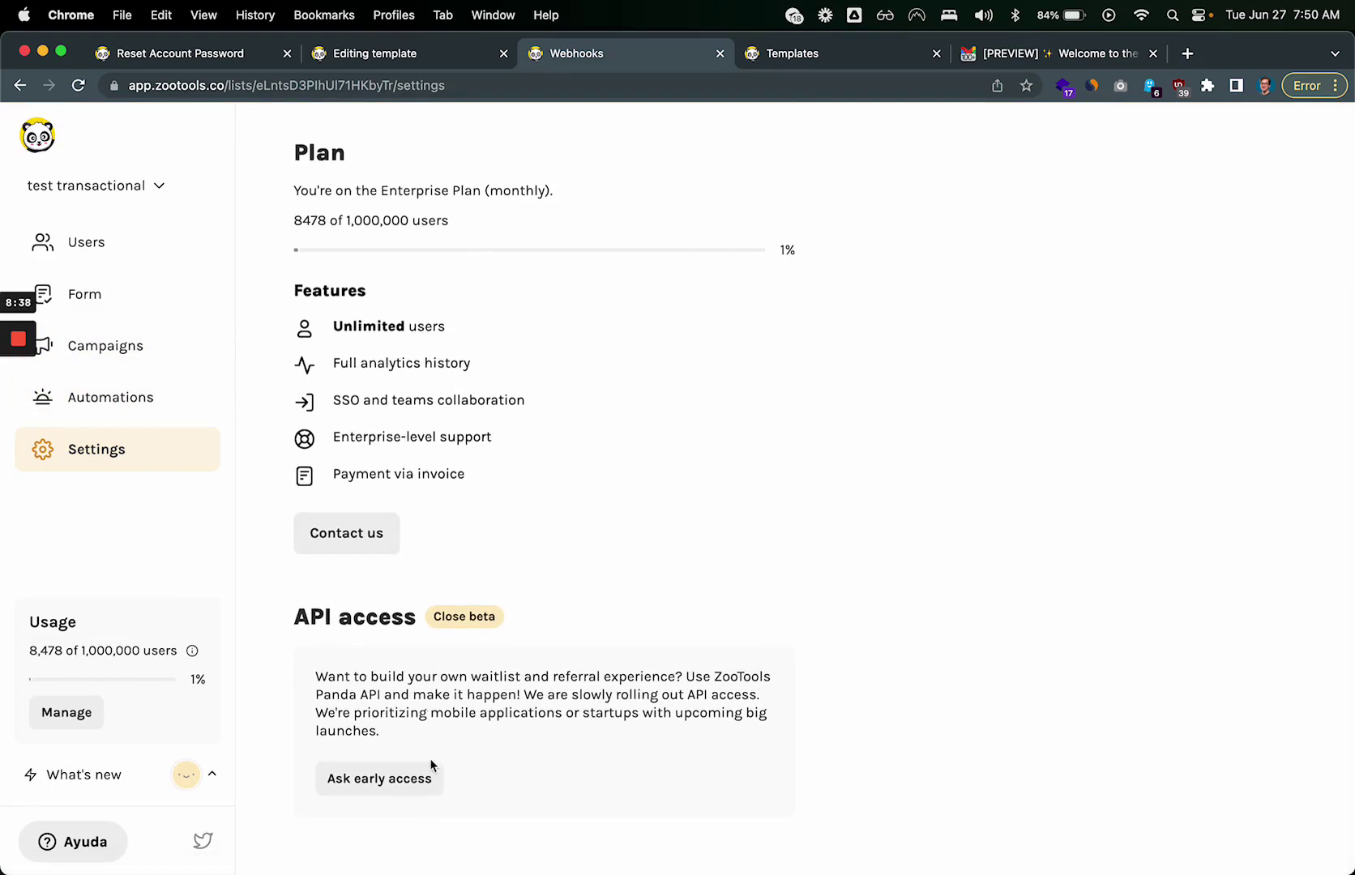
pyautogui.moveTo(320, 778); pyautogui.dragTo(501, 781)
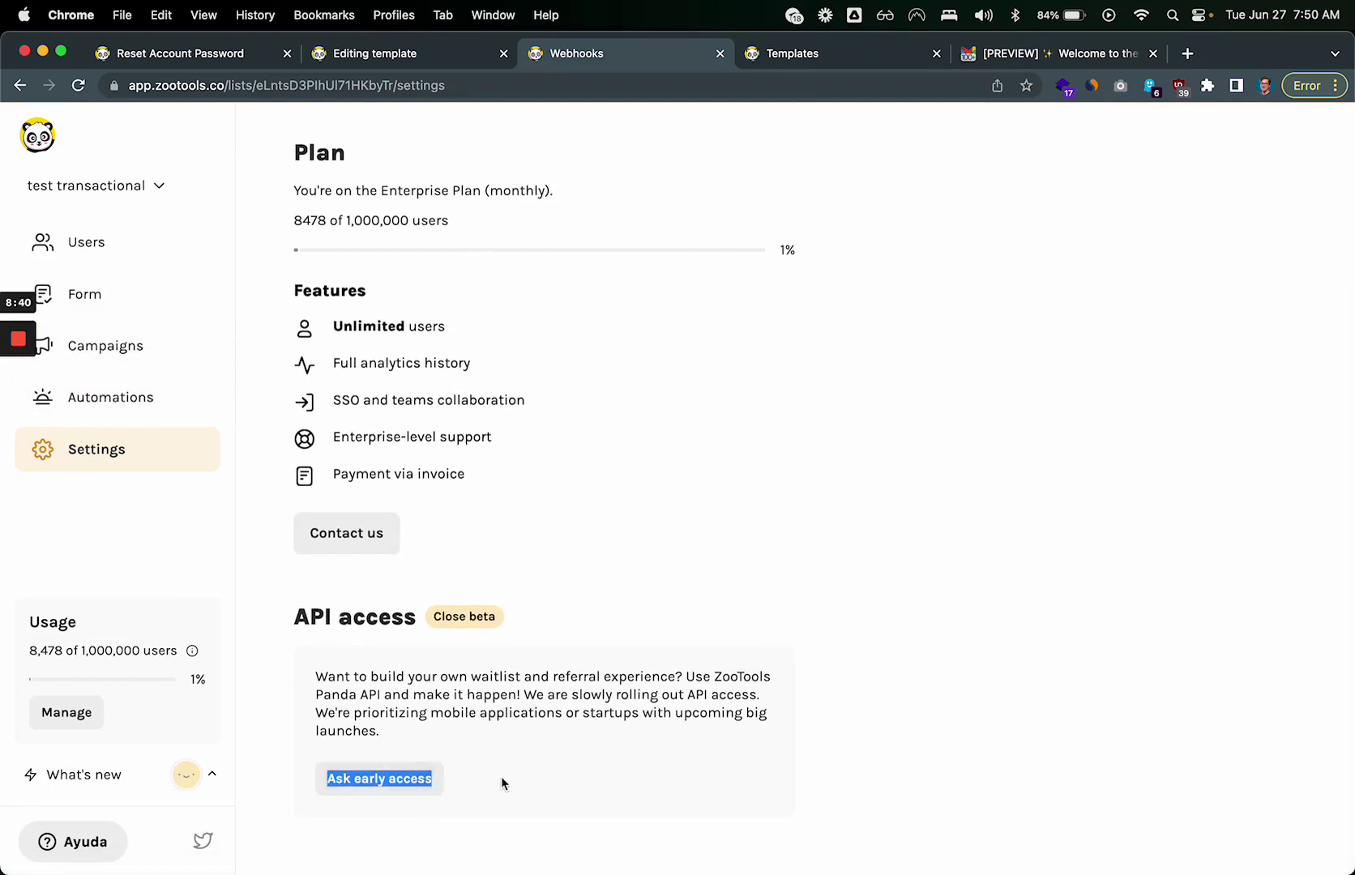
pyautogui.click(501, 782)
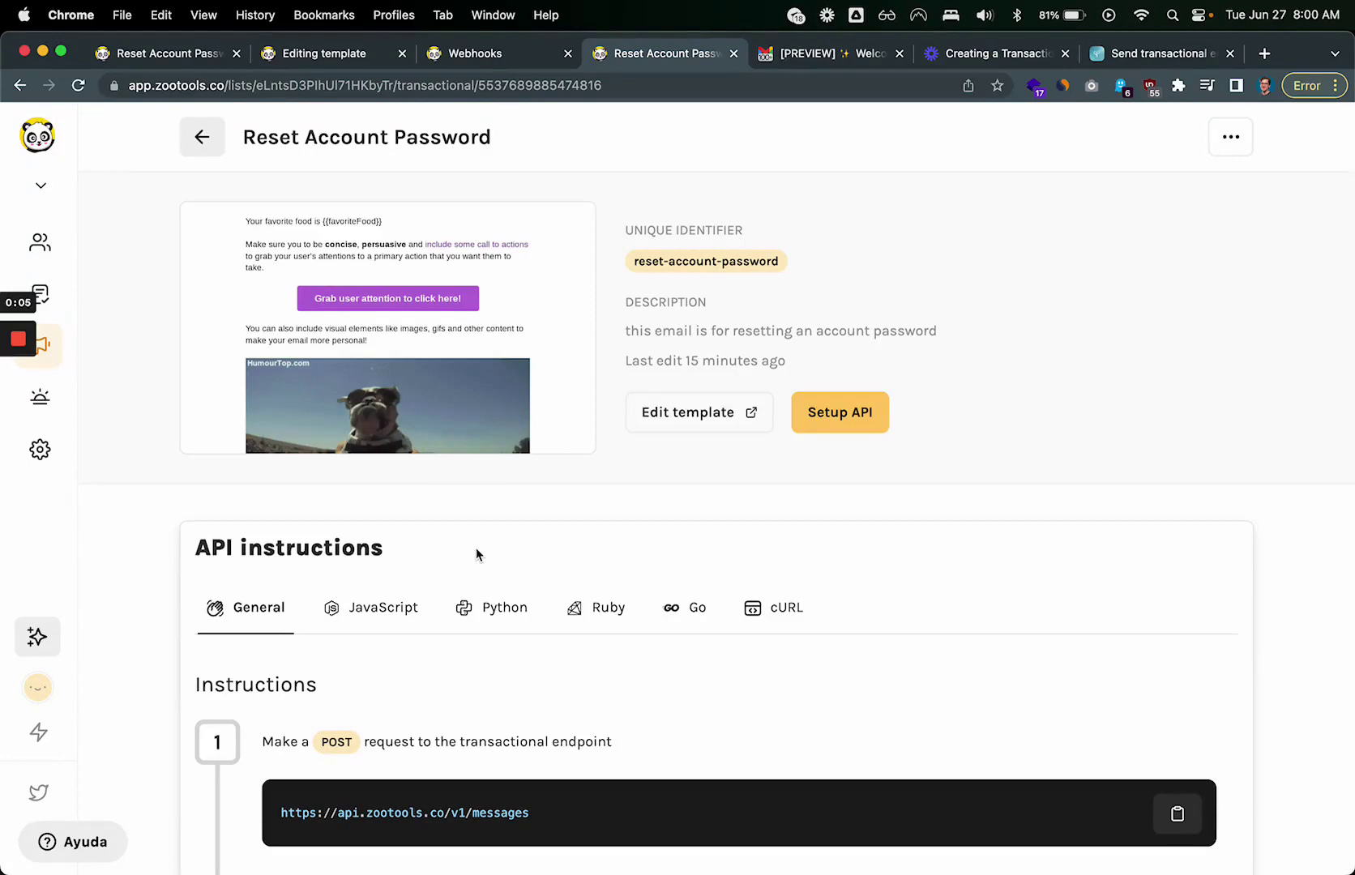
# Step: Highlight the firstName, favoriteFood and url variables in the JSON payload one by one
pyautogui.scroll(-5, 476, 551)
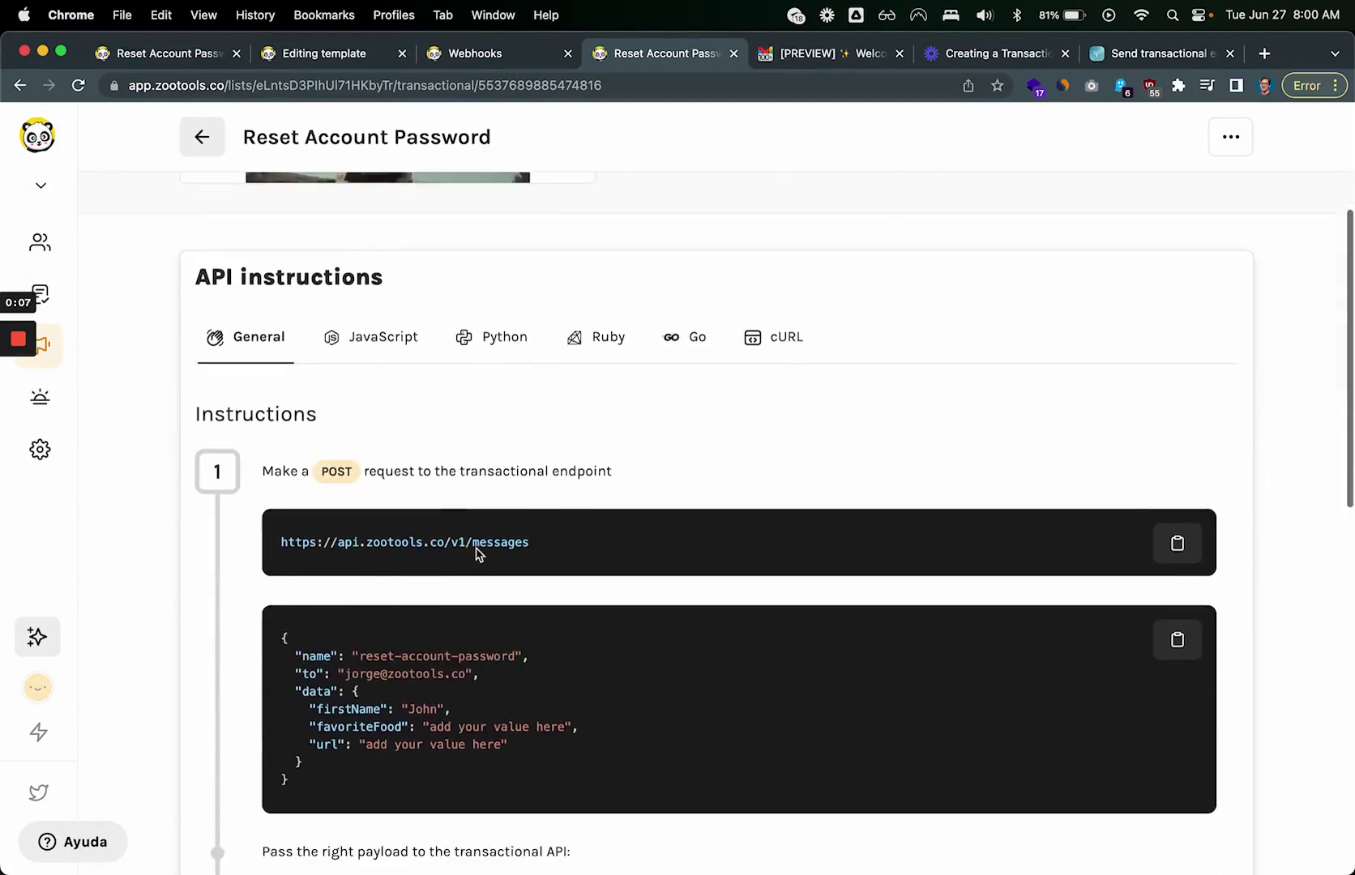
pyautogui.moveTo(311, 695); pyautogui.dragTo(575, 741)
pyautogui.click(575, 742)
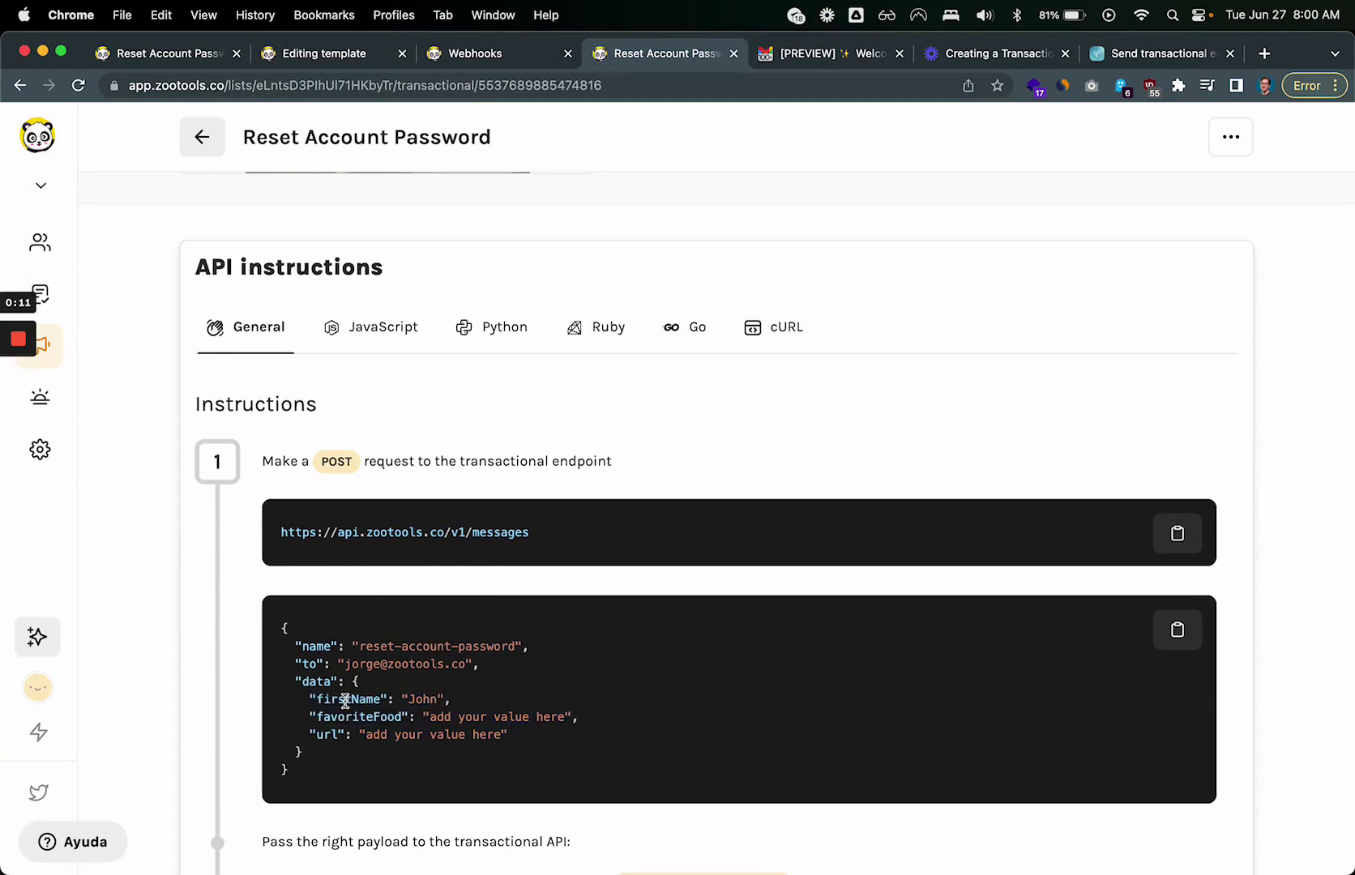
pyautogui.doubleClick(344, 698)
pyautogui.doubleClick(344, 716)
pyautogui.doubleClick(328, 734)
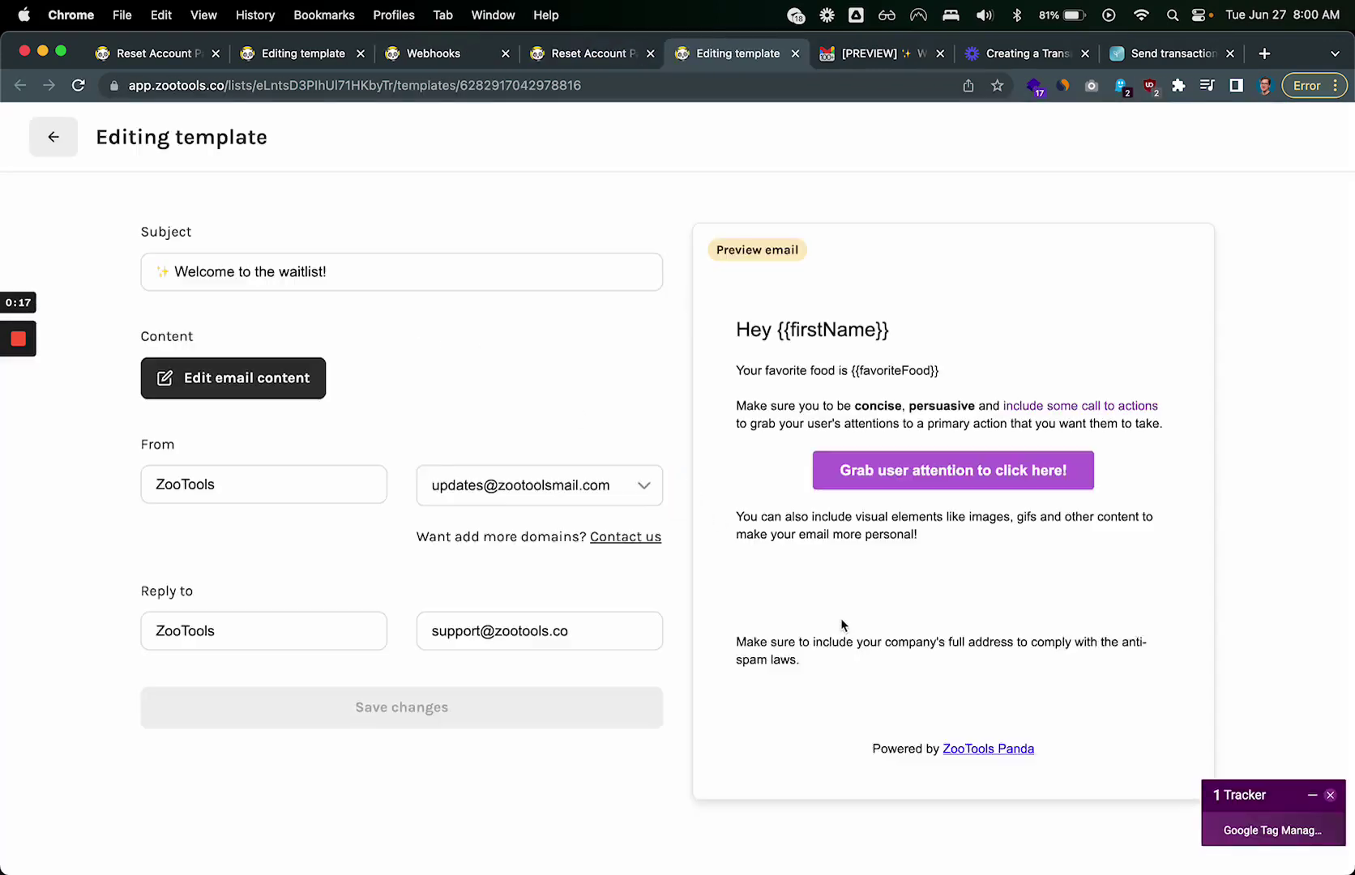
# Step: Rewrite the template subject as 'Happy {{age}} birthday!' and save the changes
pyautogui.click(325, 272)
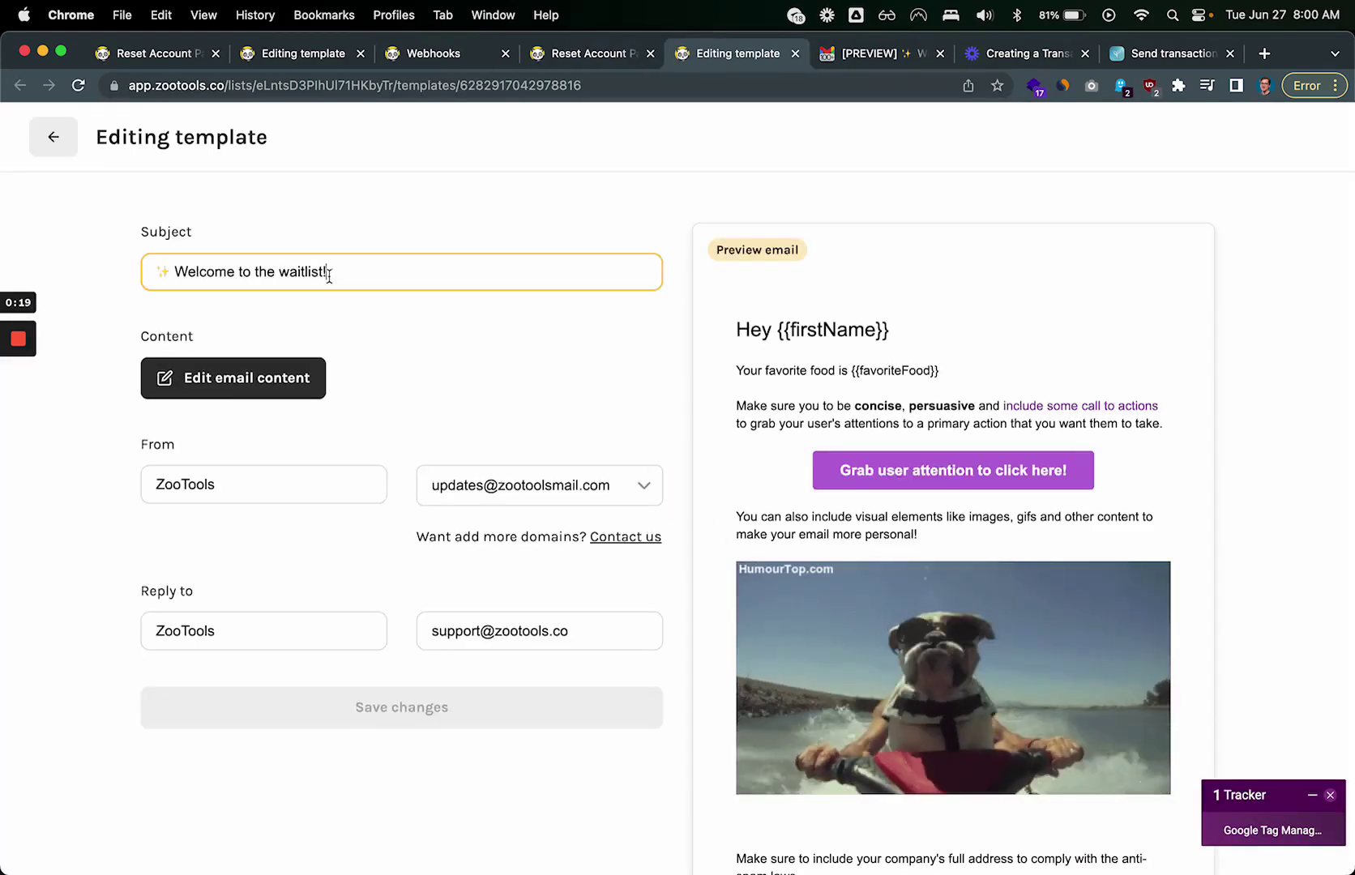
pyautogui.write('{{}}')
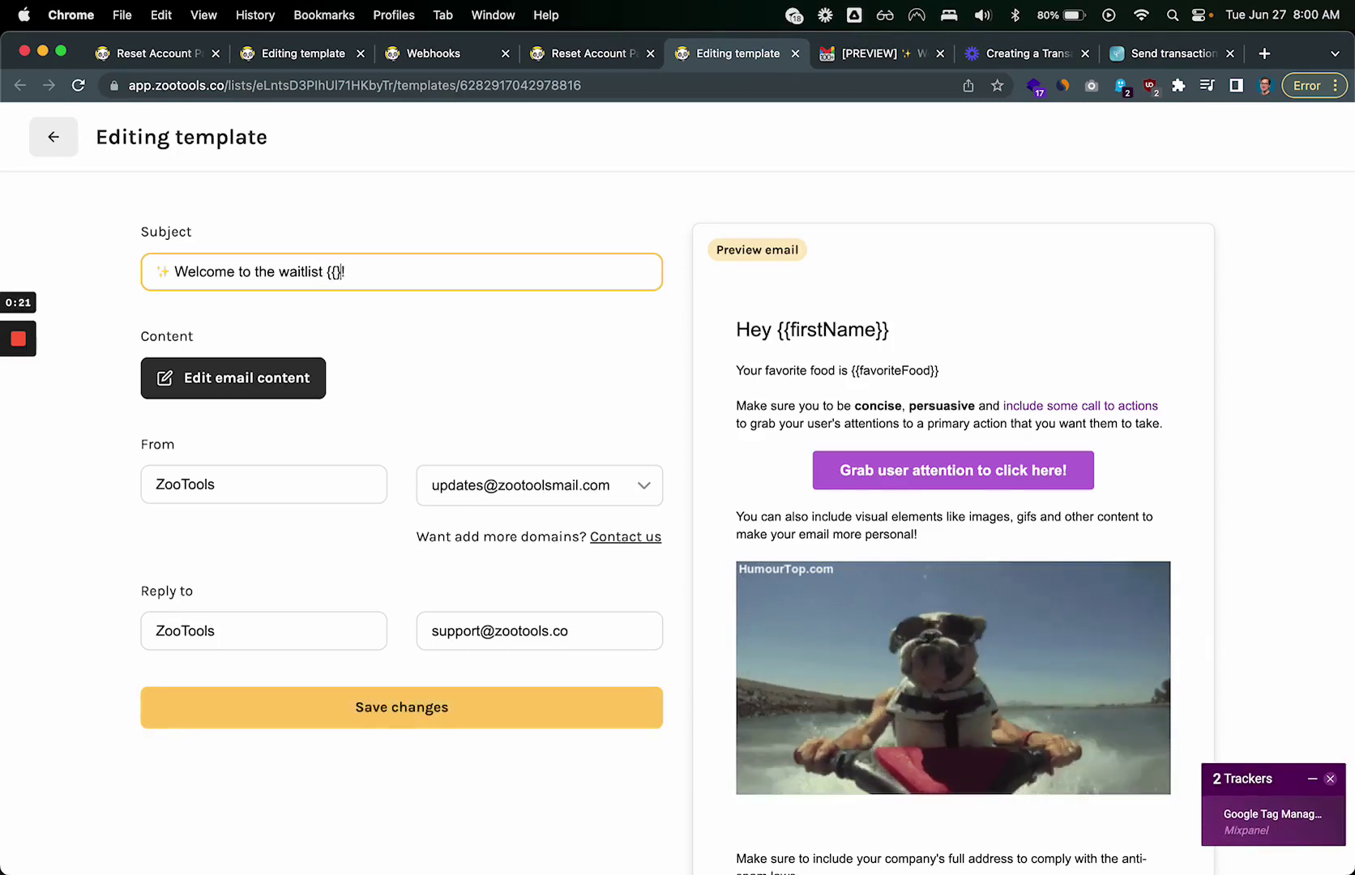
pyautogui.write('age')
pyautogui.moveTo(323, 271); pyautogui.dragTo(155, 272)
pyautogui.write('Happy')
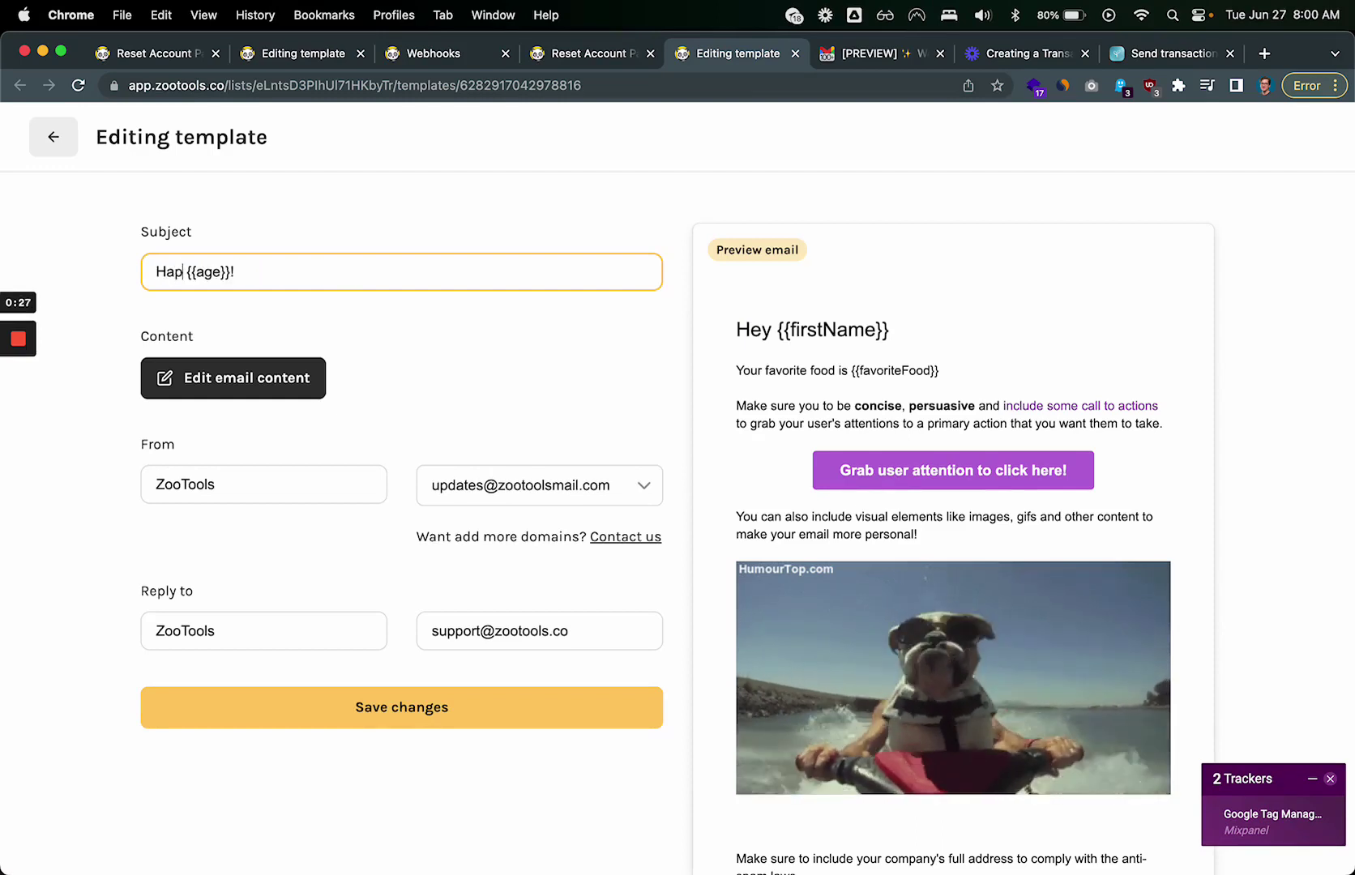
pyautogui.click(247, 272)
pyautogui.write('birthday')
pyautogui.click(387, 245)
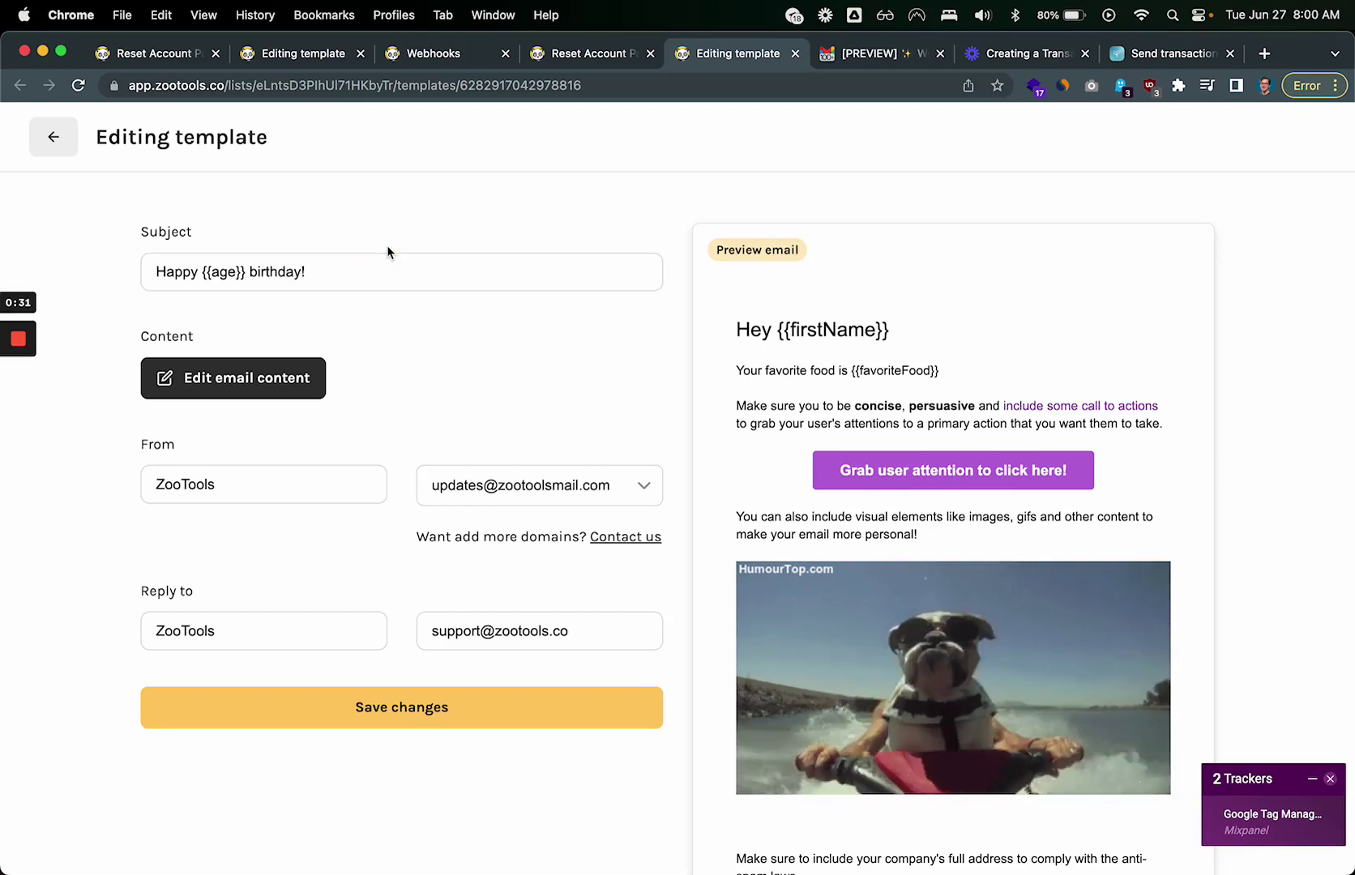
pyautogui.click(283, 694)
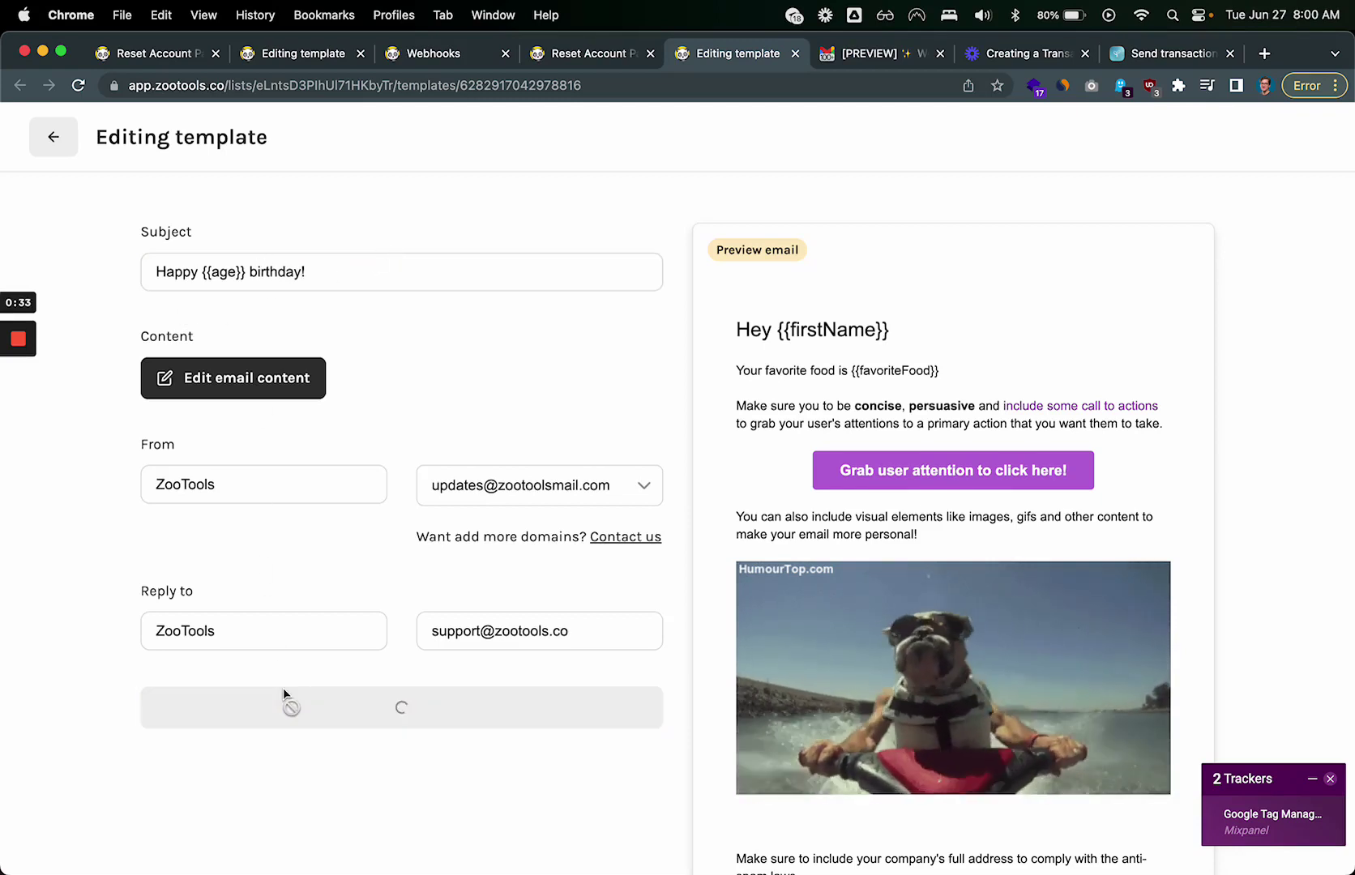
# Step: Highlight the new age key in the Reset Account Password JSON payload
pyautogui.click(620, 53)
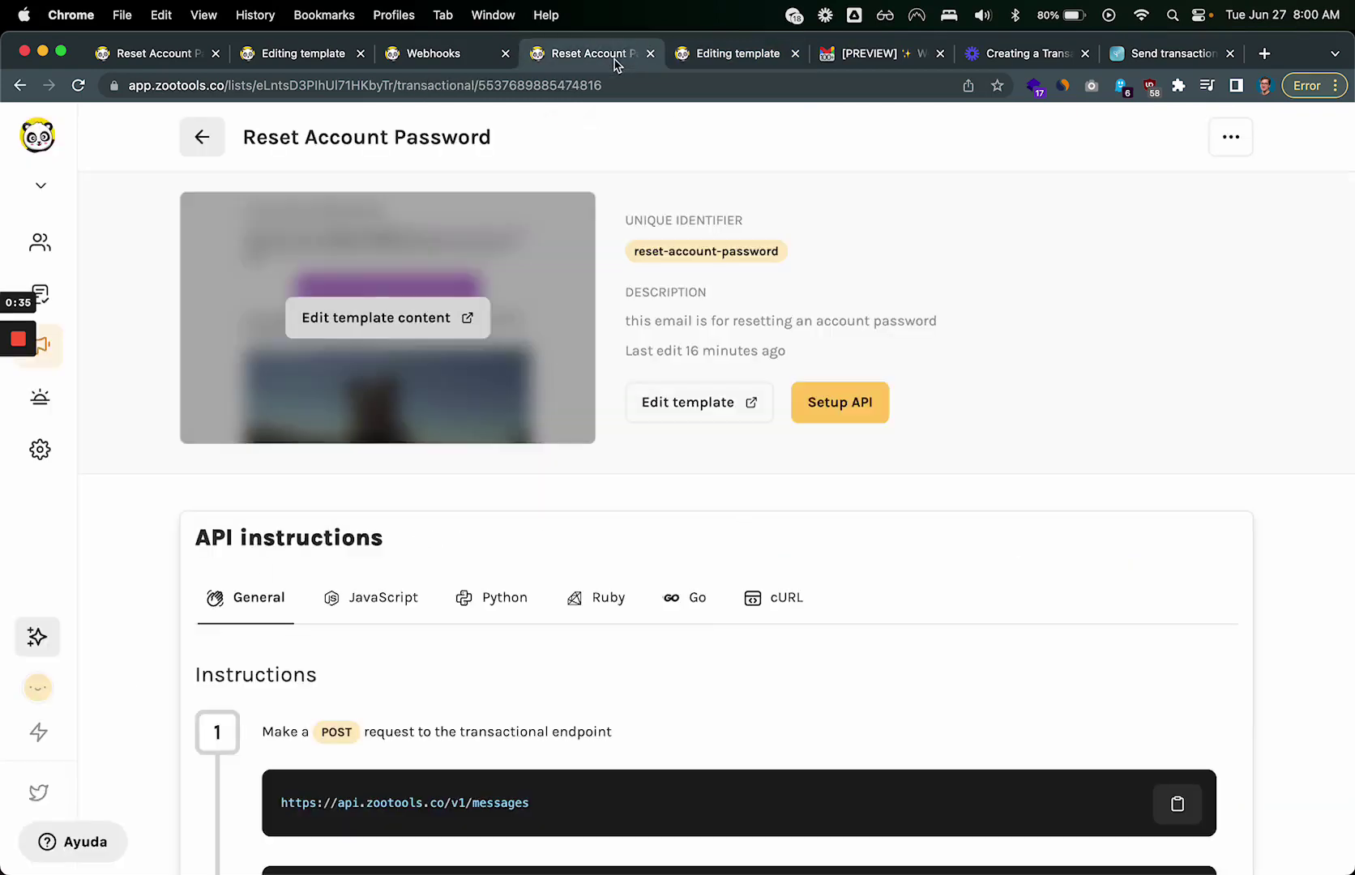
pyautogui.scroll(-6, 584, 342)
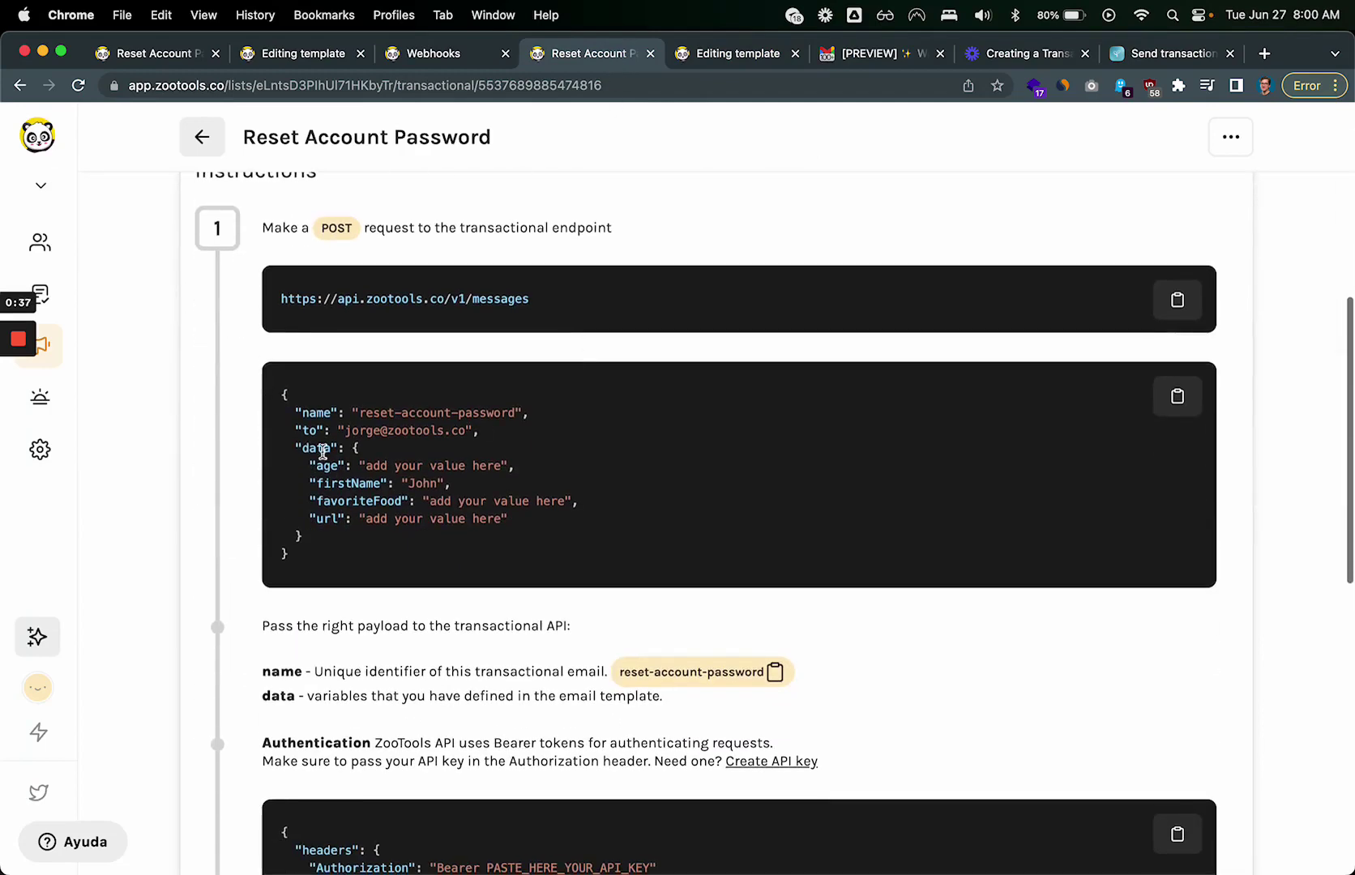
pyautogui.moveTo(308, 466); pyautogui.dragTo(346, 470)
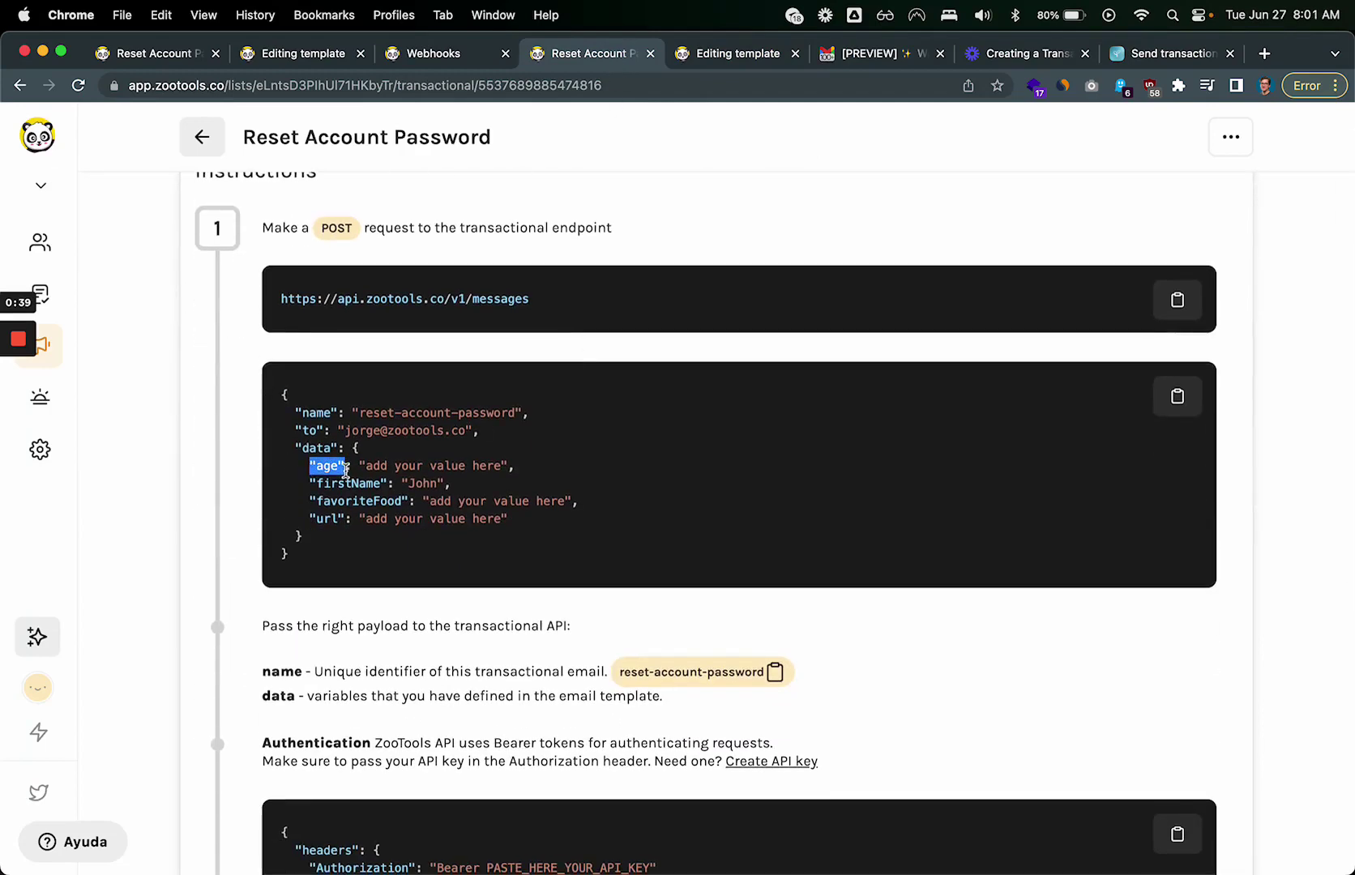
pyautogui.click(346, 470)
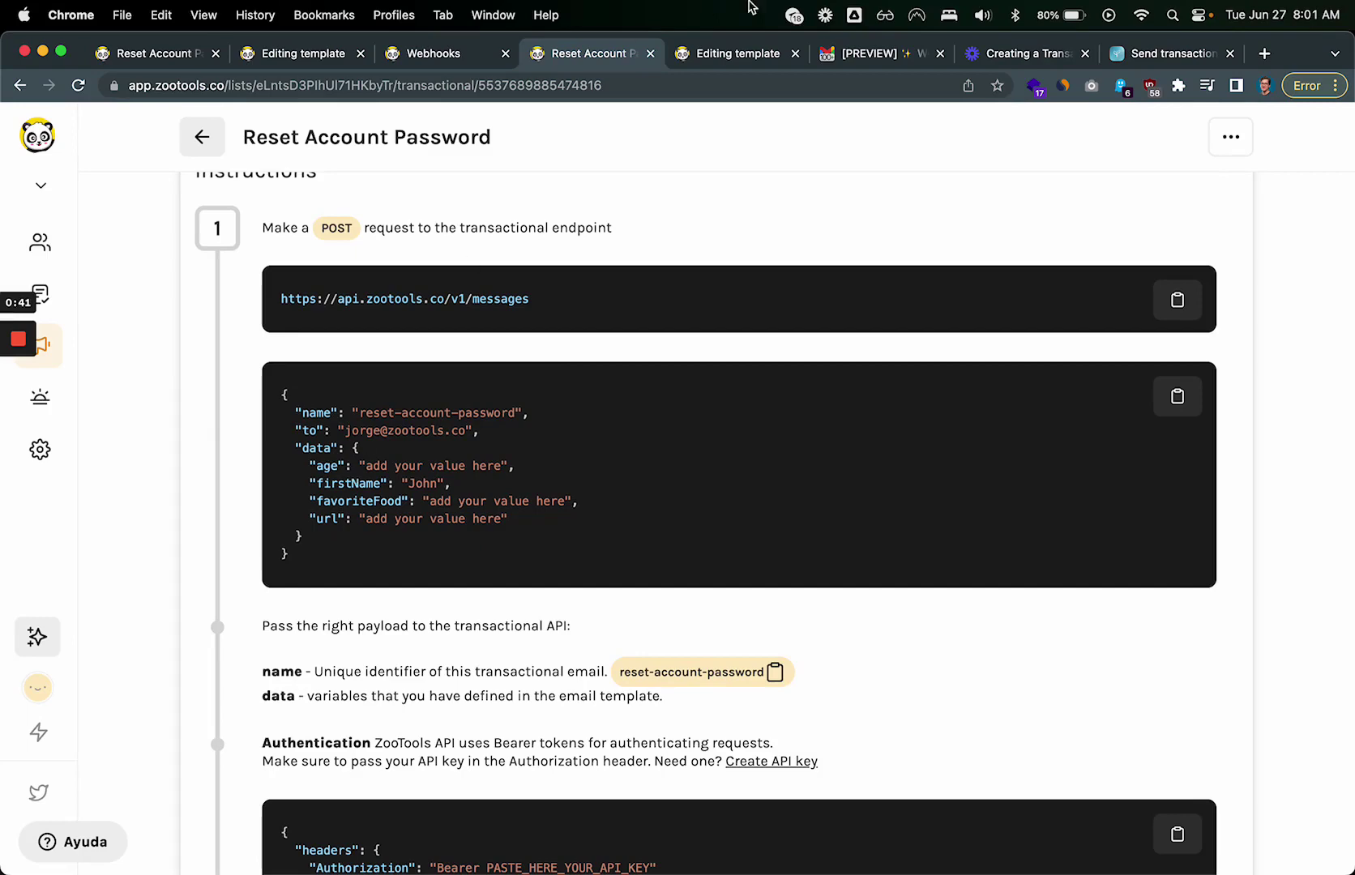
# Step: Flip between the template editor and API instructions, reselecting the payload's age key
pyautogui.click(778, 51)
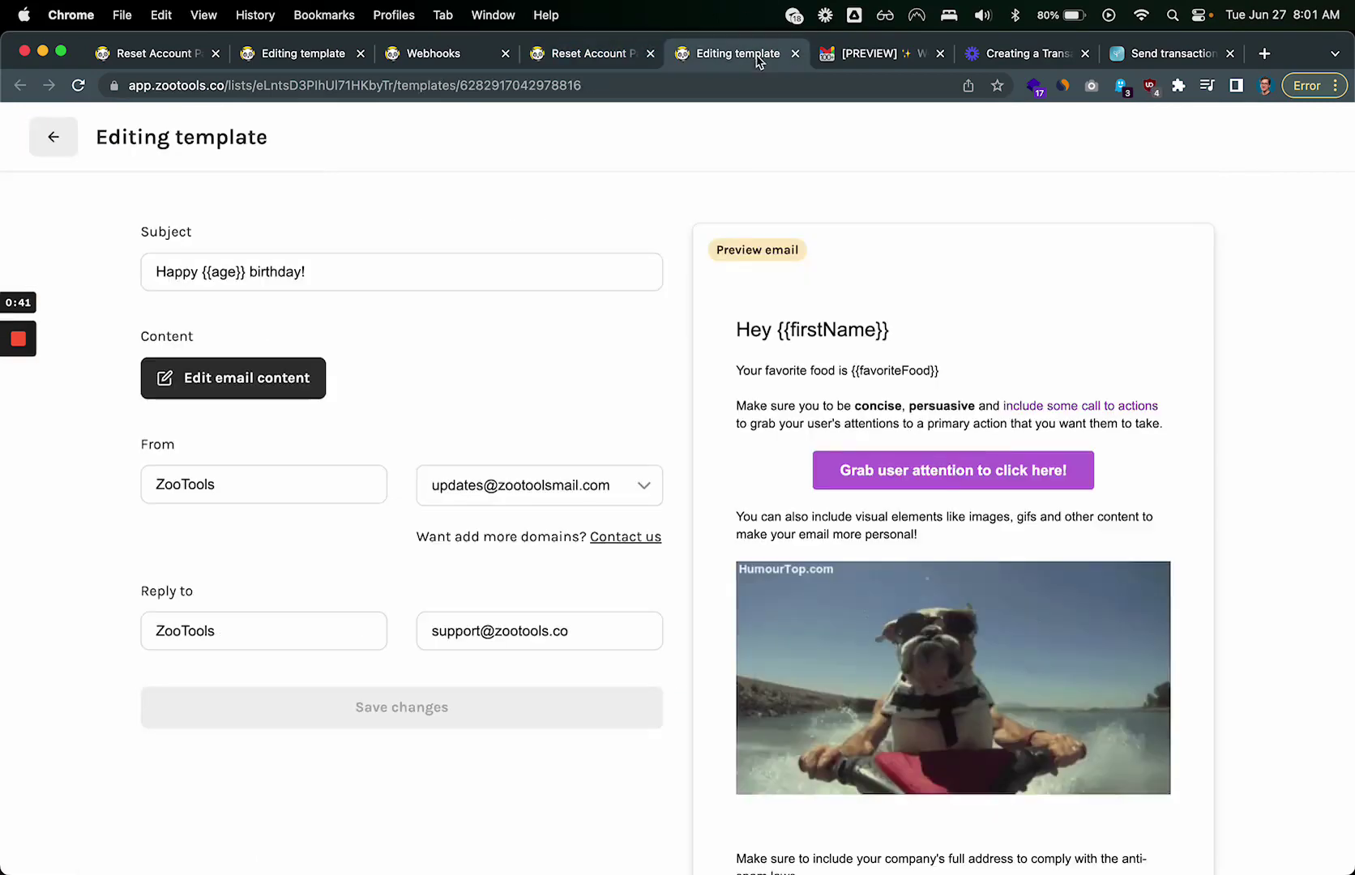
pyautogui.click(596, 64)
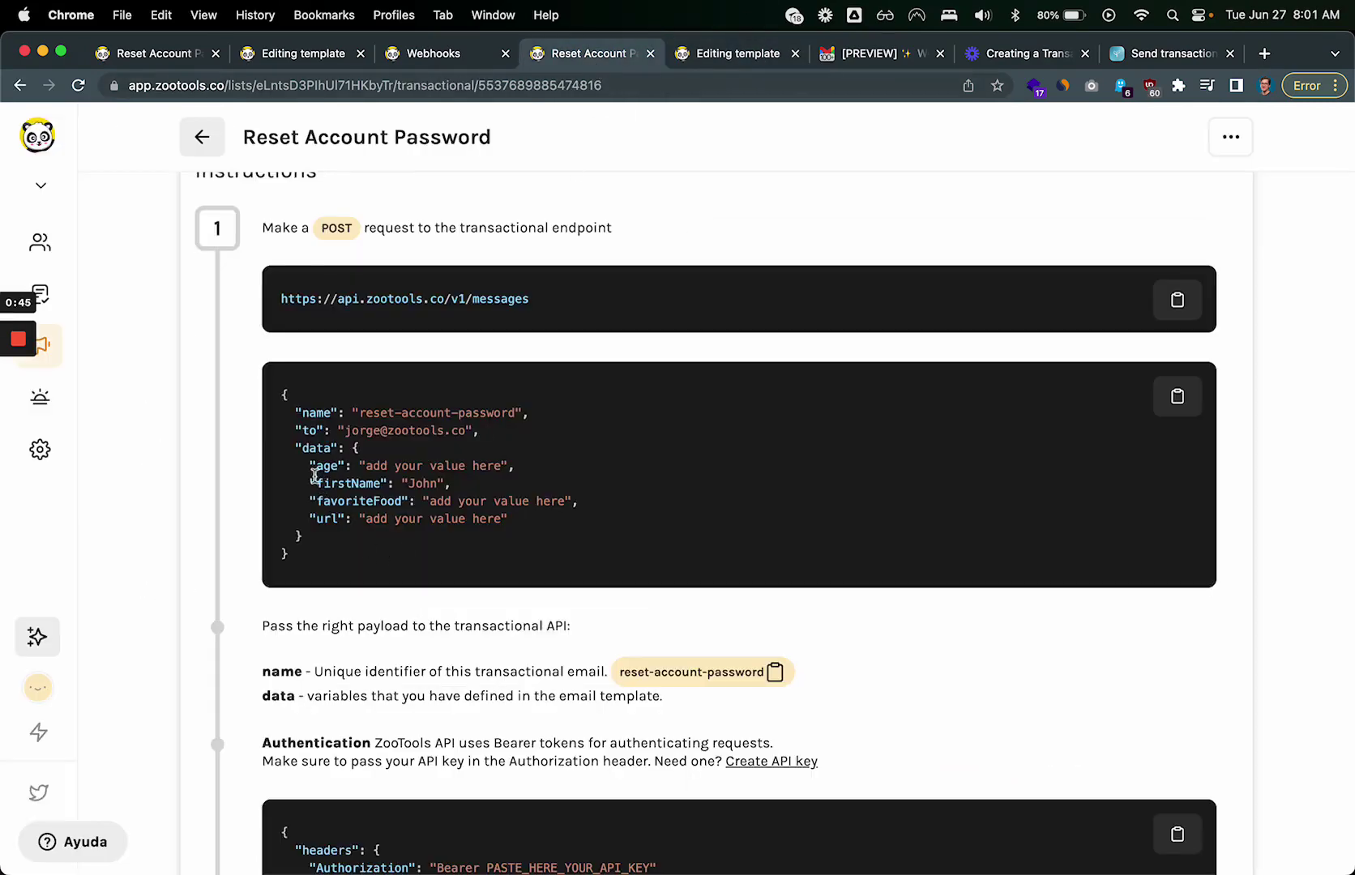
pyautogui.scroll(3, 308, 474)
pyautogui.scroll(3, 302, 469)
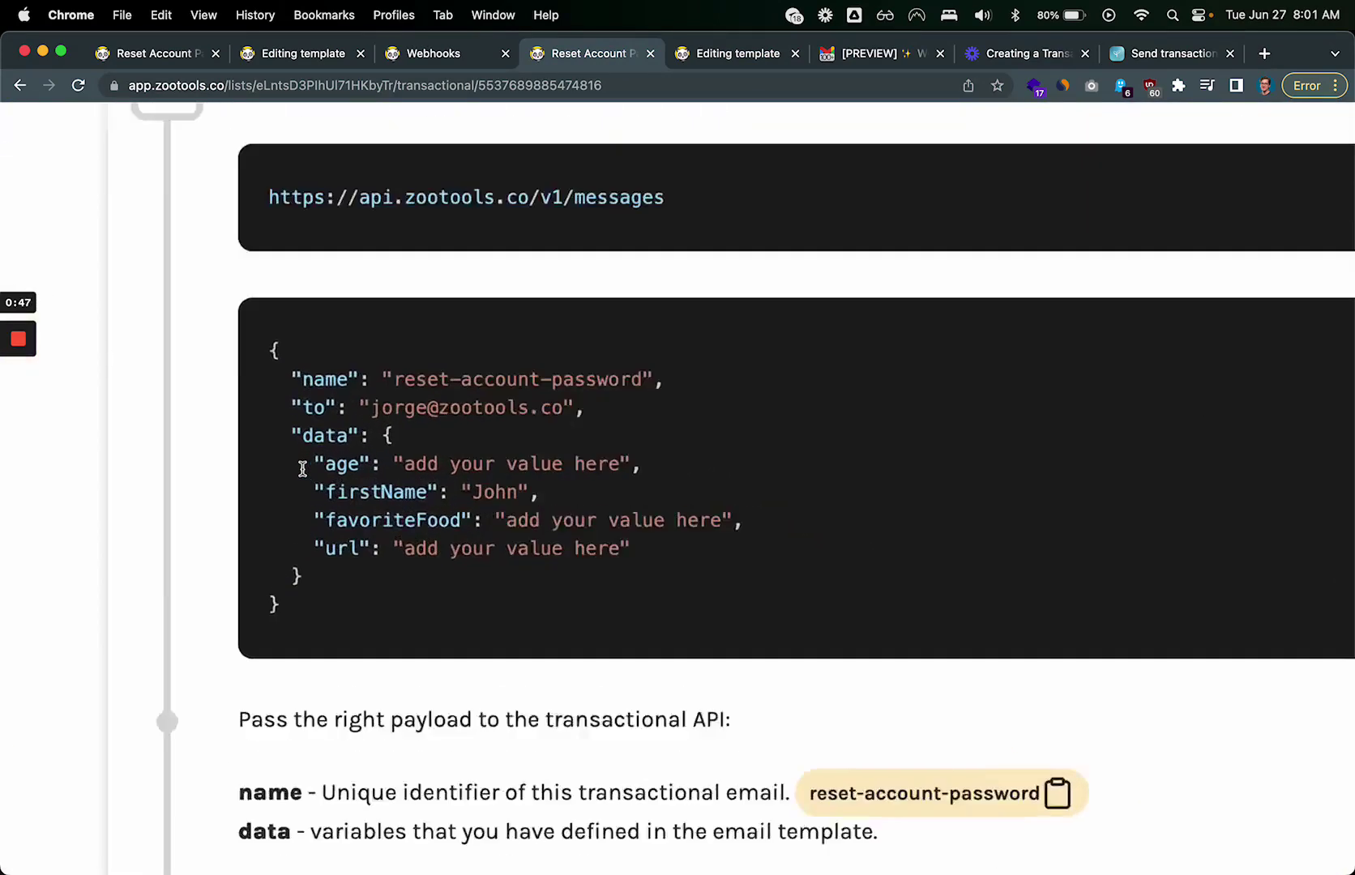
pyautogui.moveTo(306, 466); pyautogui.dragTo(395, 465)
pyautogui.click(397, 466)
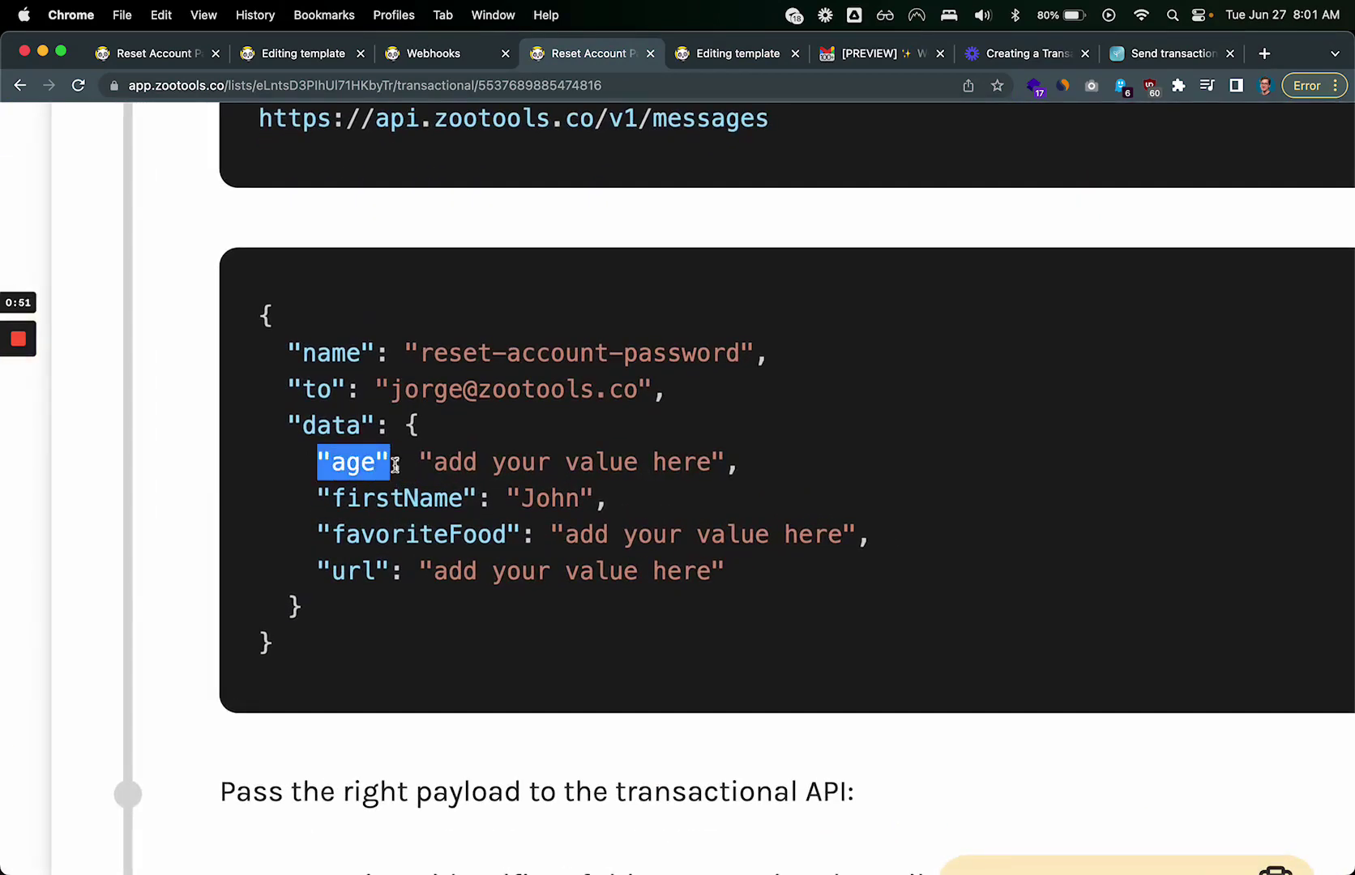
pyautogui.scroll(-5, 395, 464)
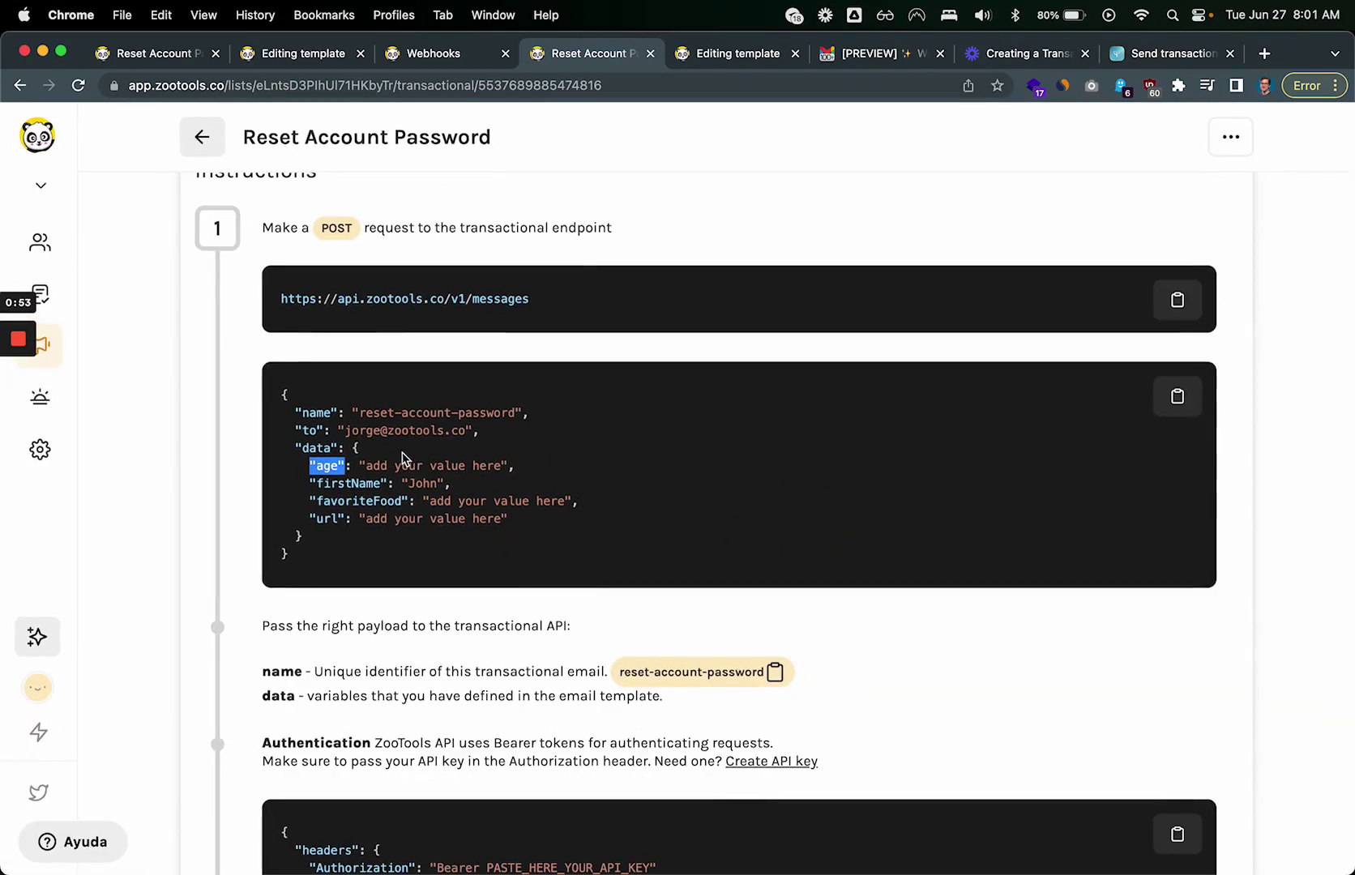
pyautogui.doubleClick(320, 466)
pyautogui.click(339, 517)
pyautogui.moveTo(311, 467); pyautogui.dragTo(359, 469)
# Step: Highlight the {{age}} variable in the template editor's subject field
pyautogui.click(347, 468)
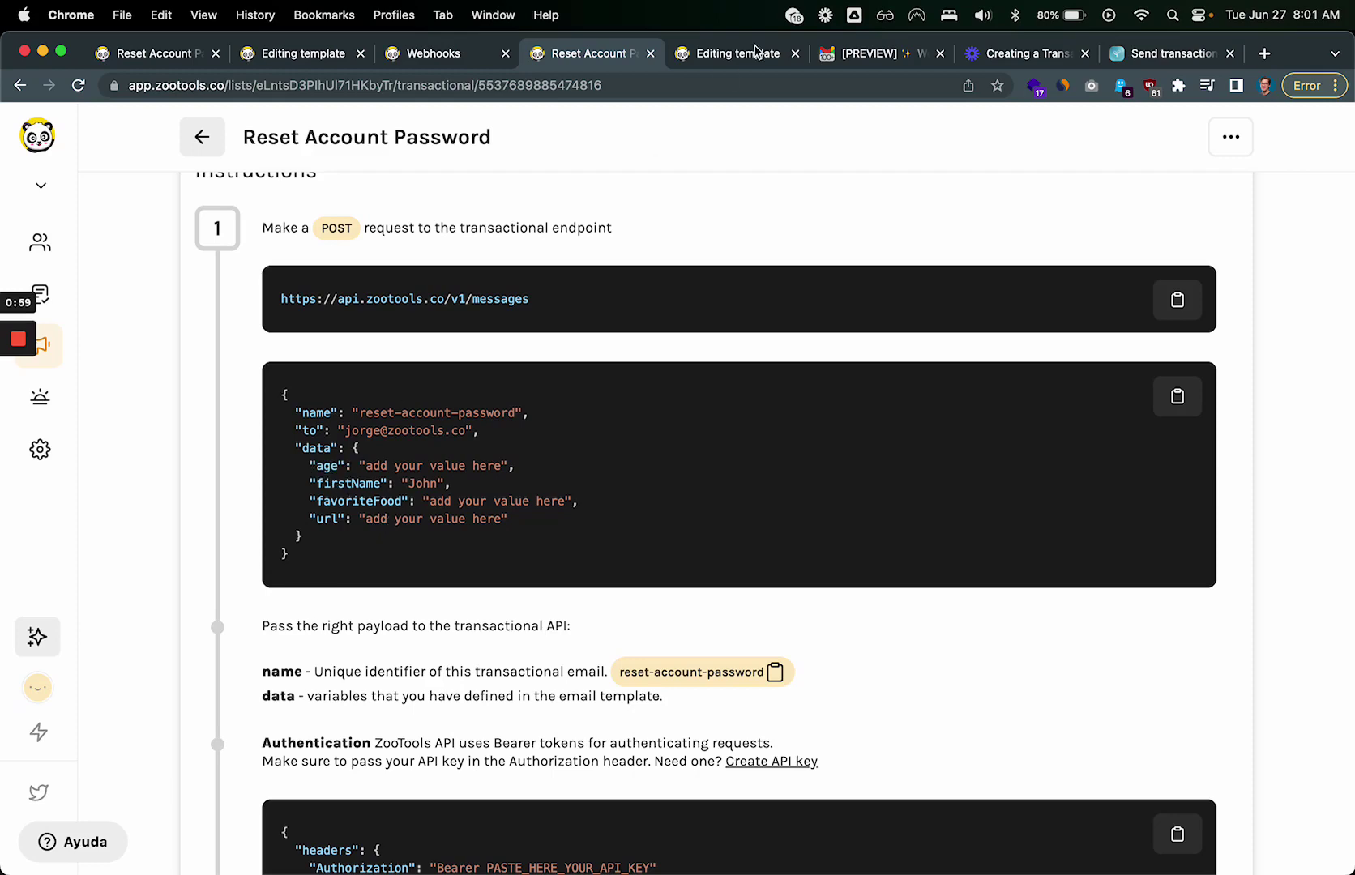
pyautogui.click(722, 59)
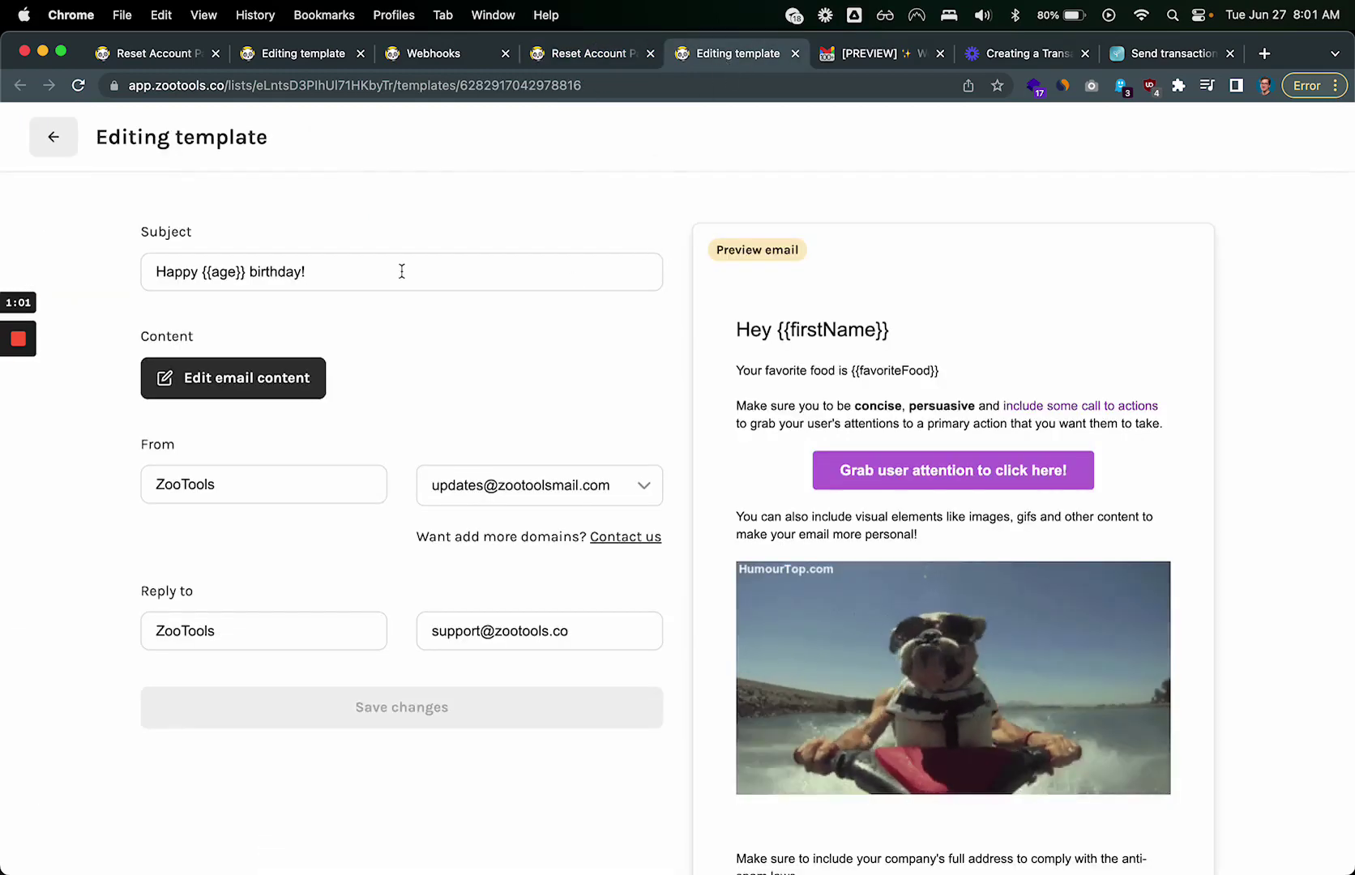
pyautogui.click(213, 272)
pyautogui.moveTo(202, 272); pyautogui.dragTo(245, 274)
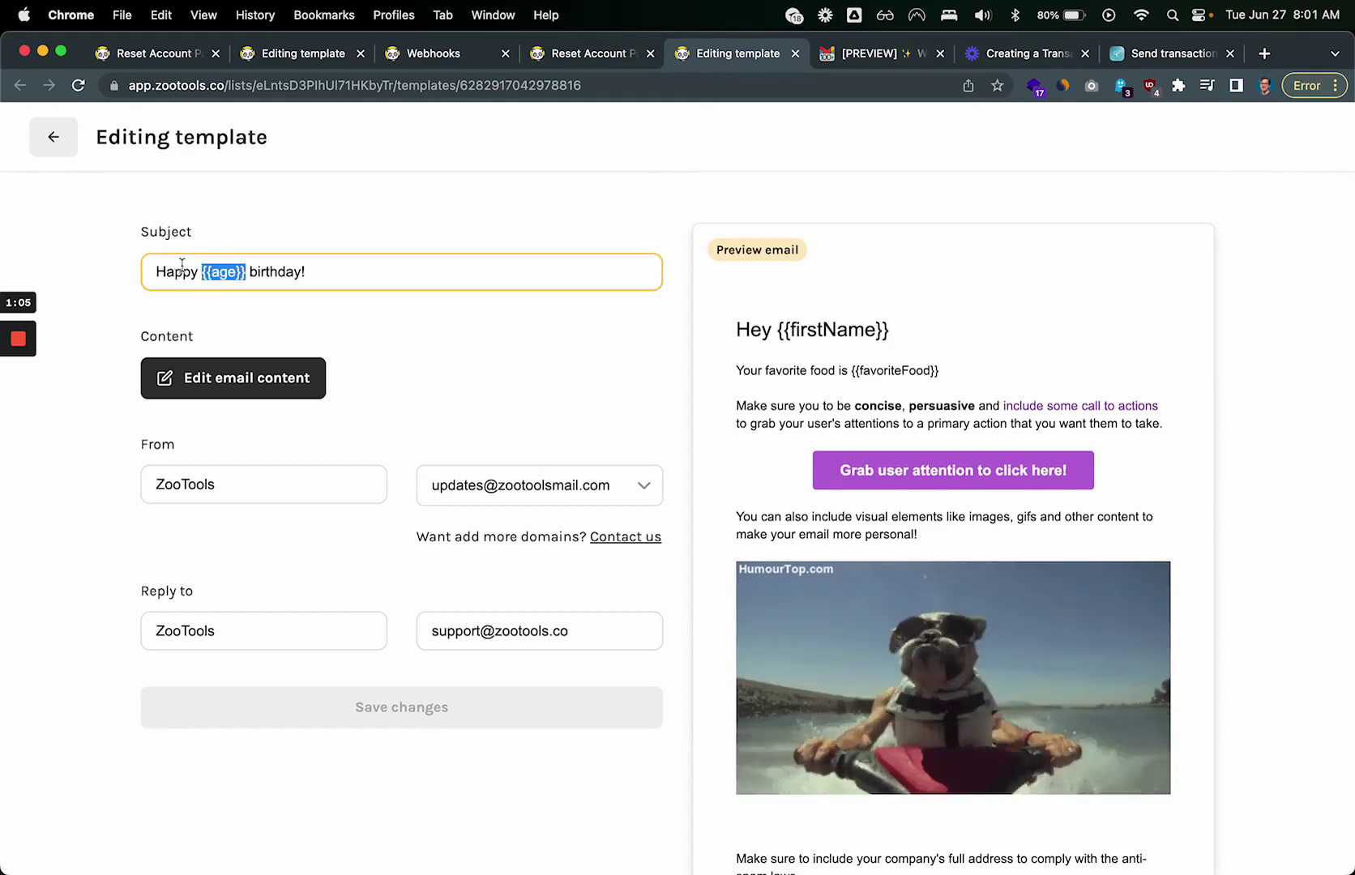
# Step: Use the inspector to change the Gmail preview subject to 'Happy {{age}} birthday'
pyautogui.click(442, 236)
pyautogui.click(867, 55)
pyautogui.rightClick(551, 229)
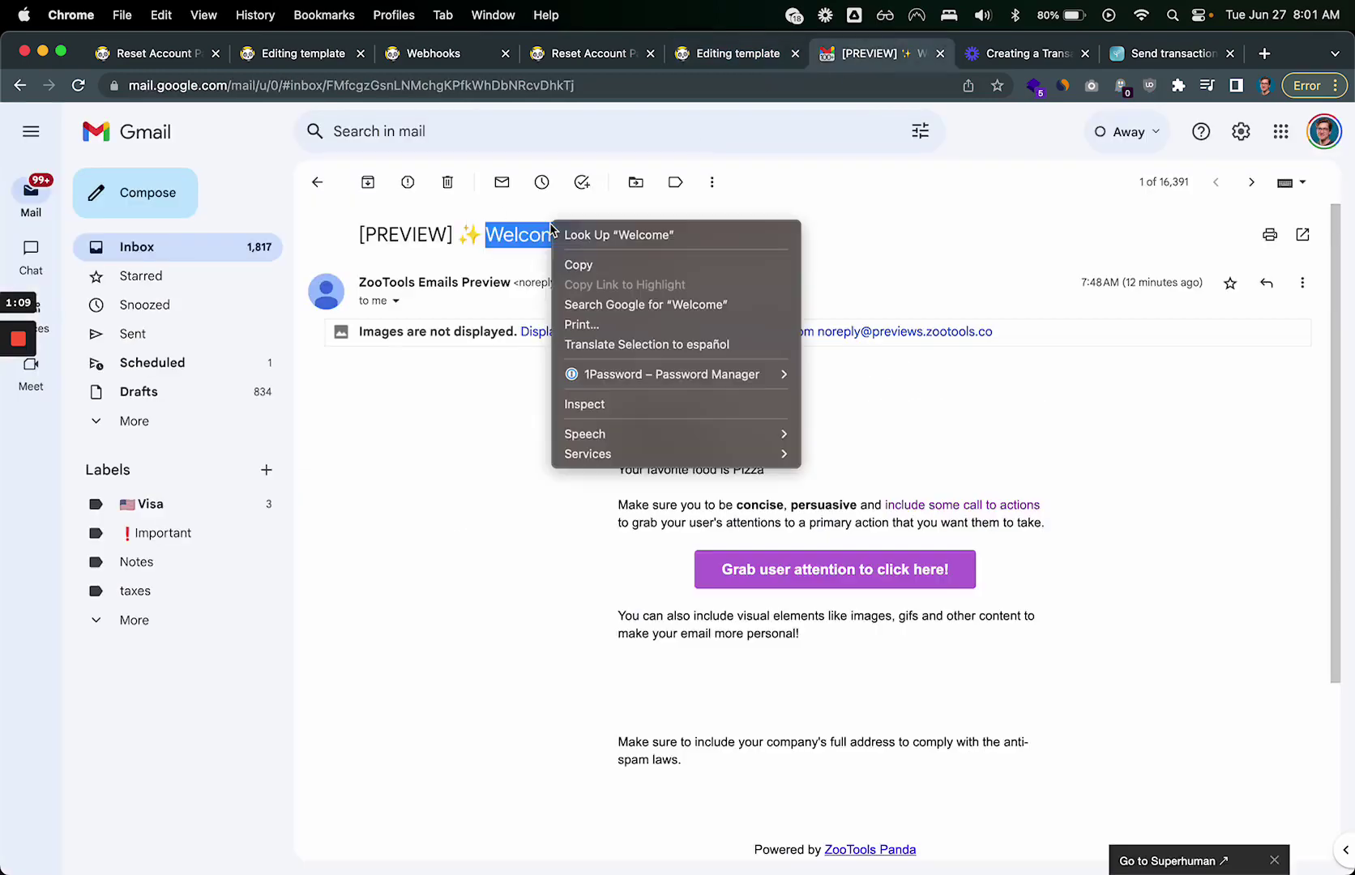
pyautogui.click(596, 410)
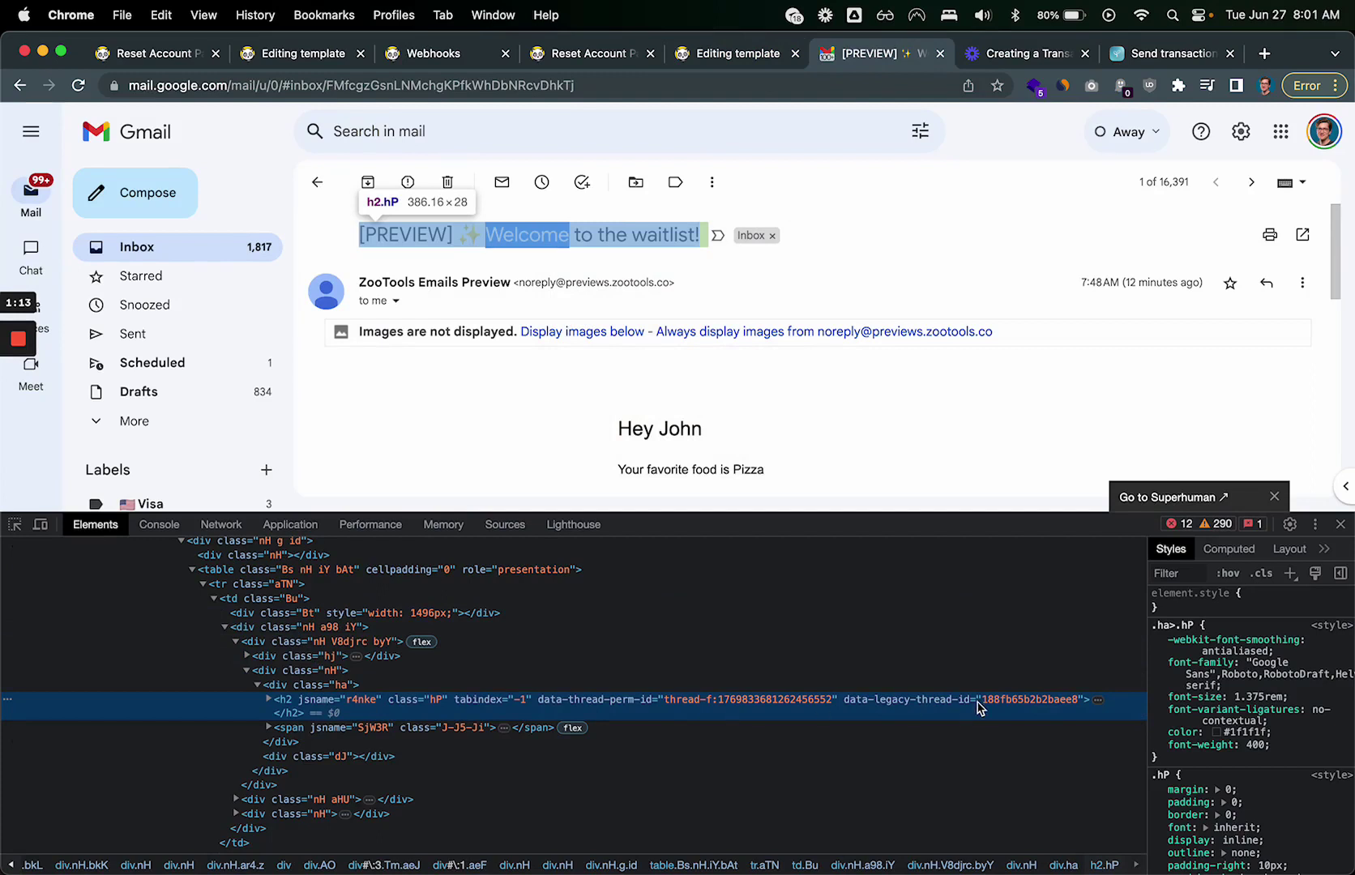
pyautogui.click(353, 744)
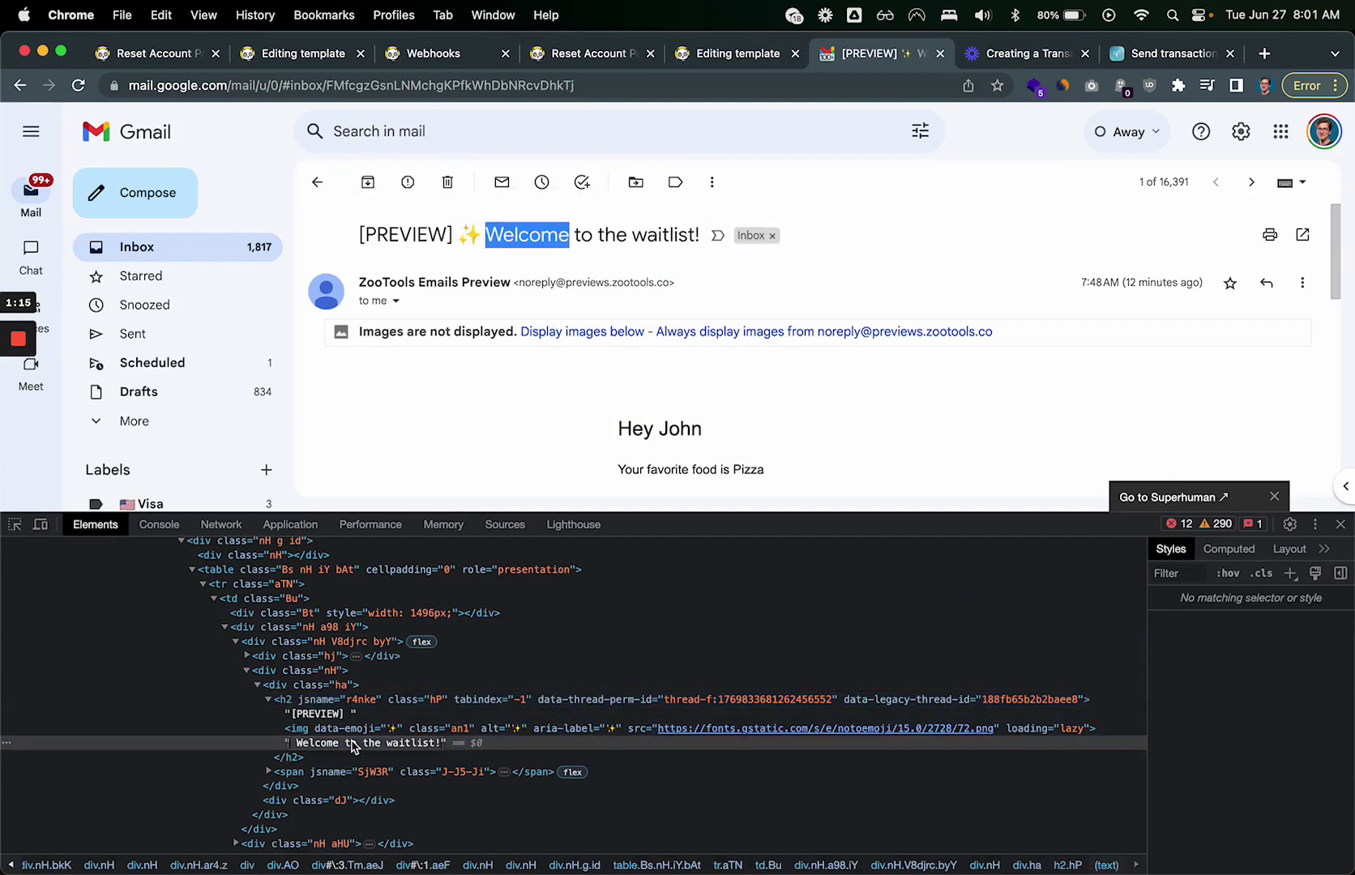
pyautogui.press('super+a')
pyautogui.write('Ha')
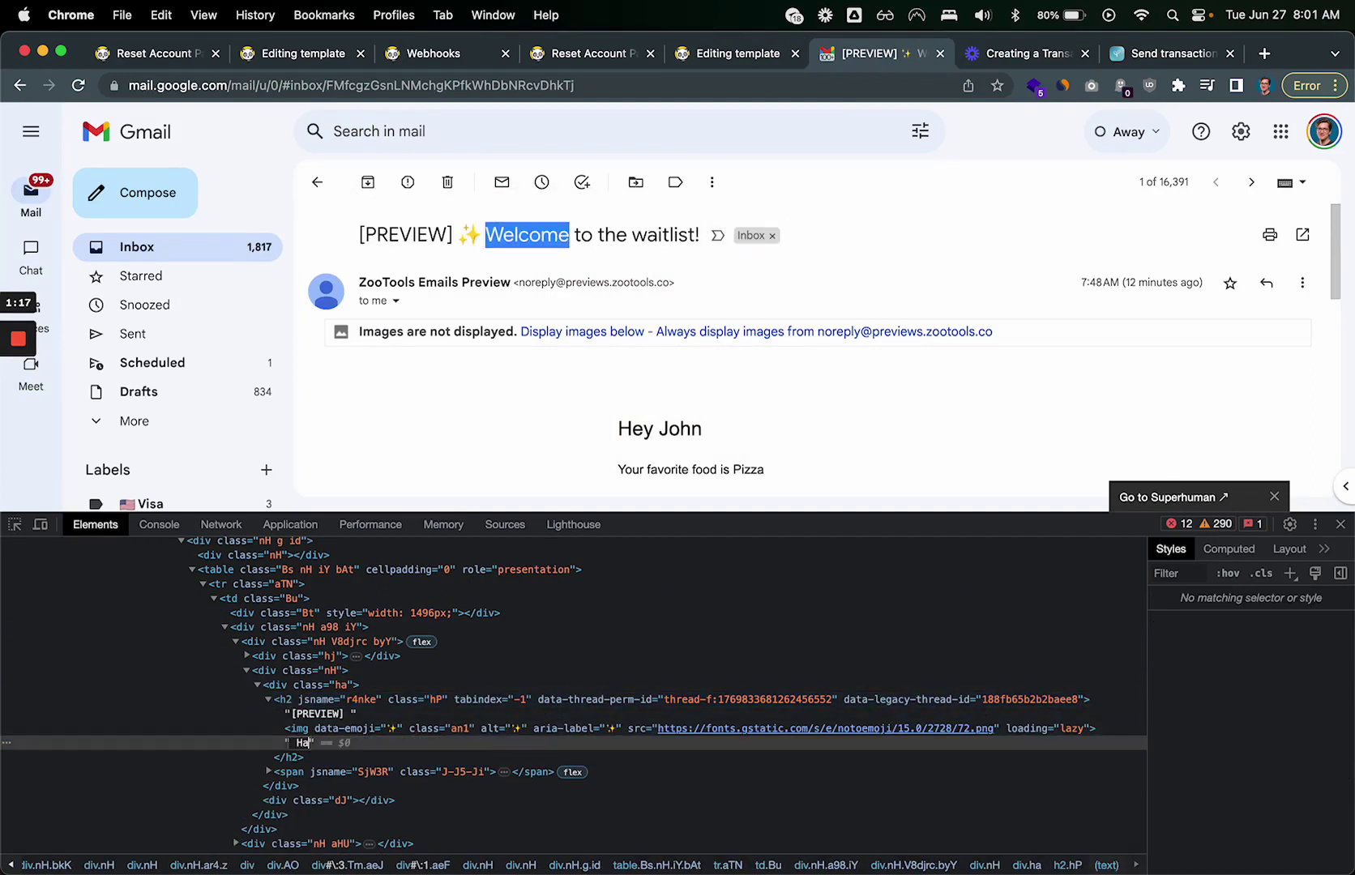
pyautogui.write('ppy {{age}} birthday')
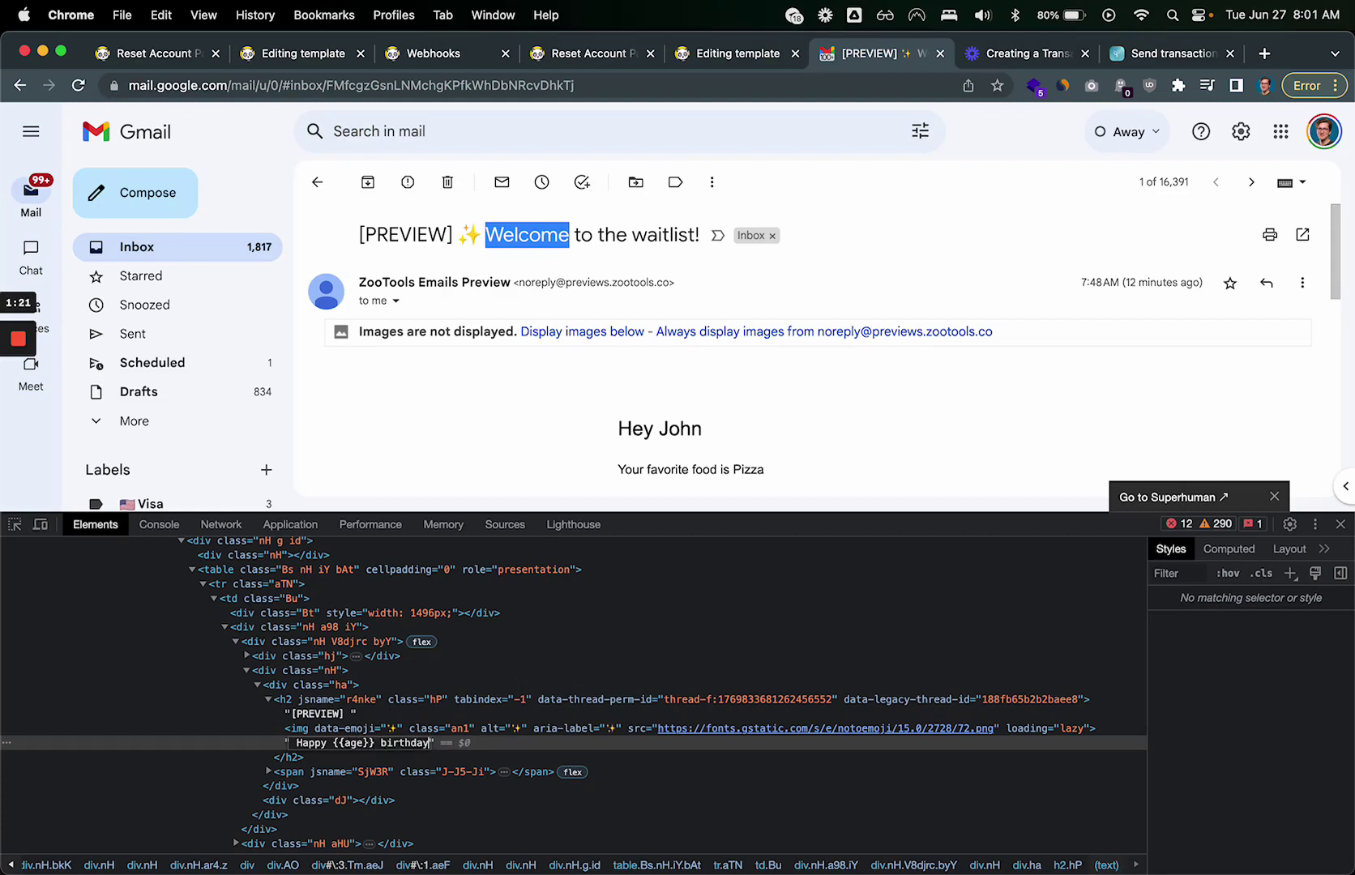
pyautogui.press('Return')
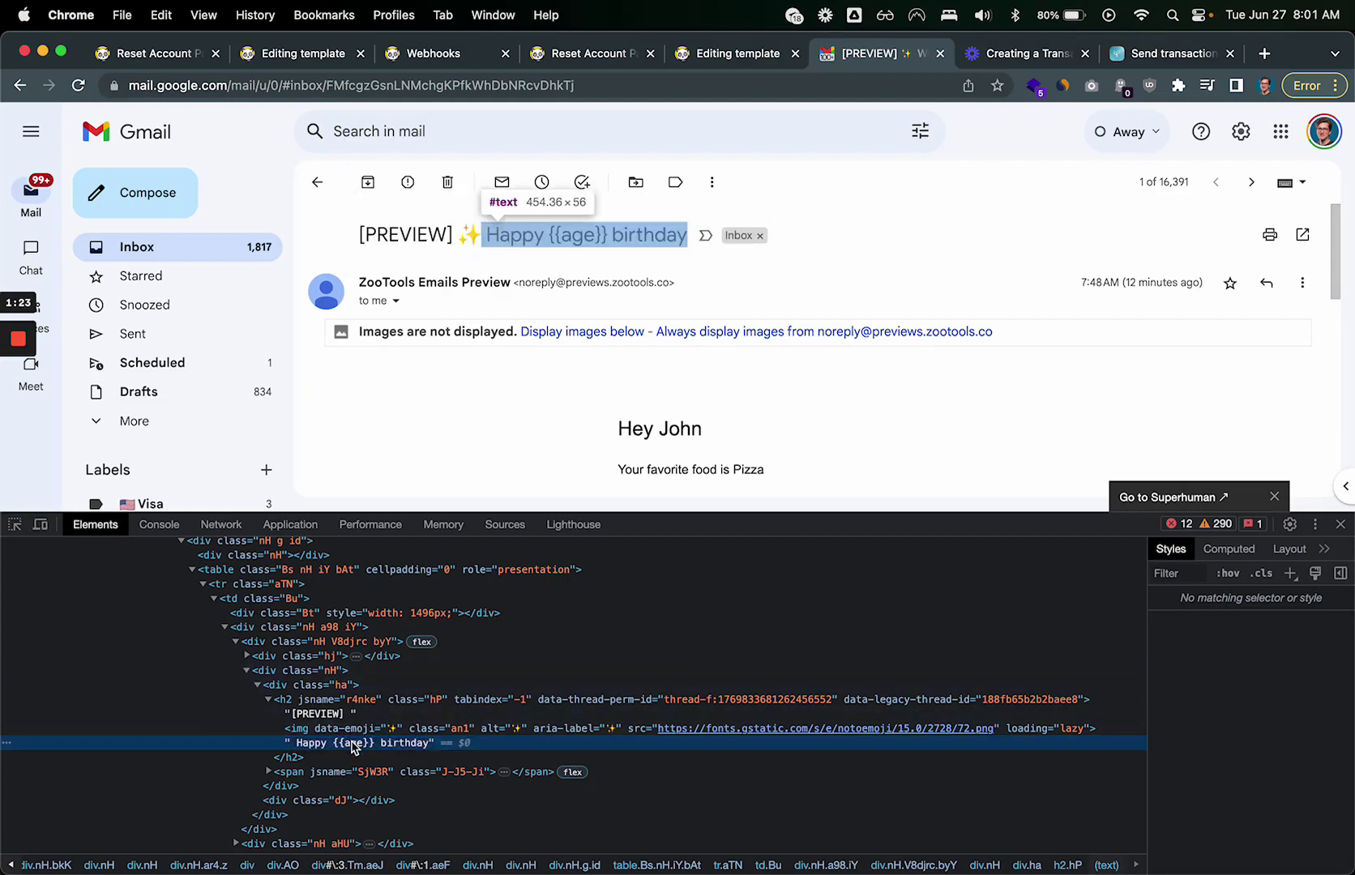
# Step: Replace {{age}} with 28 so the subject reads 'Happy 28 birthday'
pyautogui.doubleClick(356, 744)
pyautogui.click(375, 743)
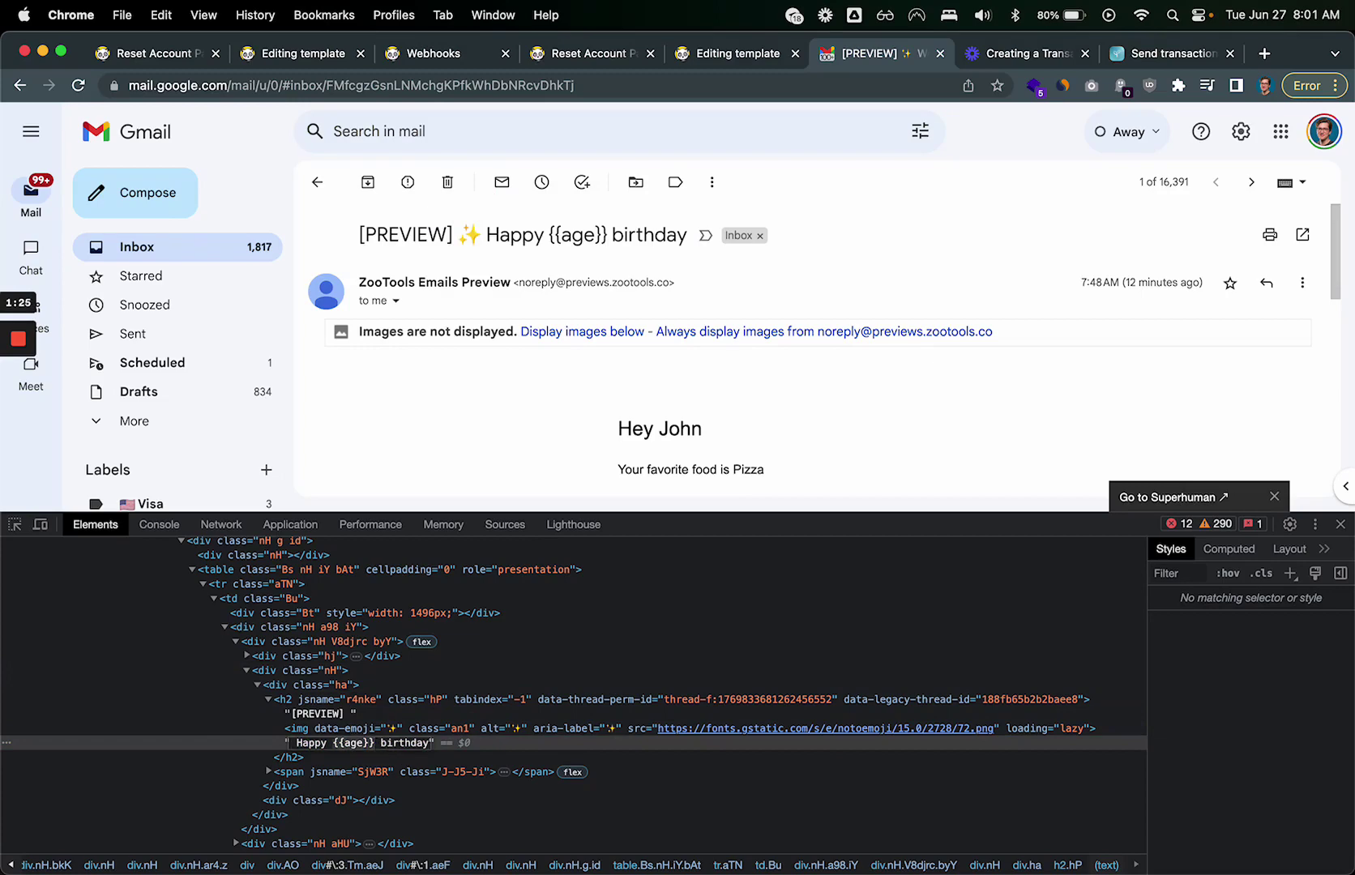
pyautogui.press('BackSpace')
pyautogui.press('BackSpace')
pyautogui.press('BackSpace')
pyautogui.press('BackSpace')
pyautogui.press('BackSpace')
pyautogui.press('BackSpace')
pyautogui.press('BackSpace')
pyautogui.write('28')
pyautogui.press('Return')
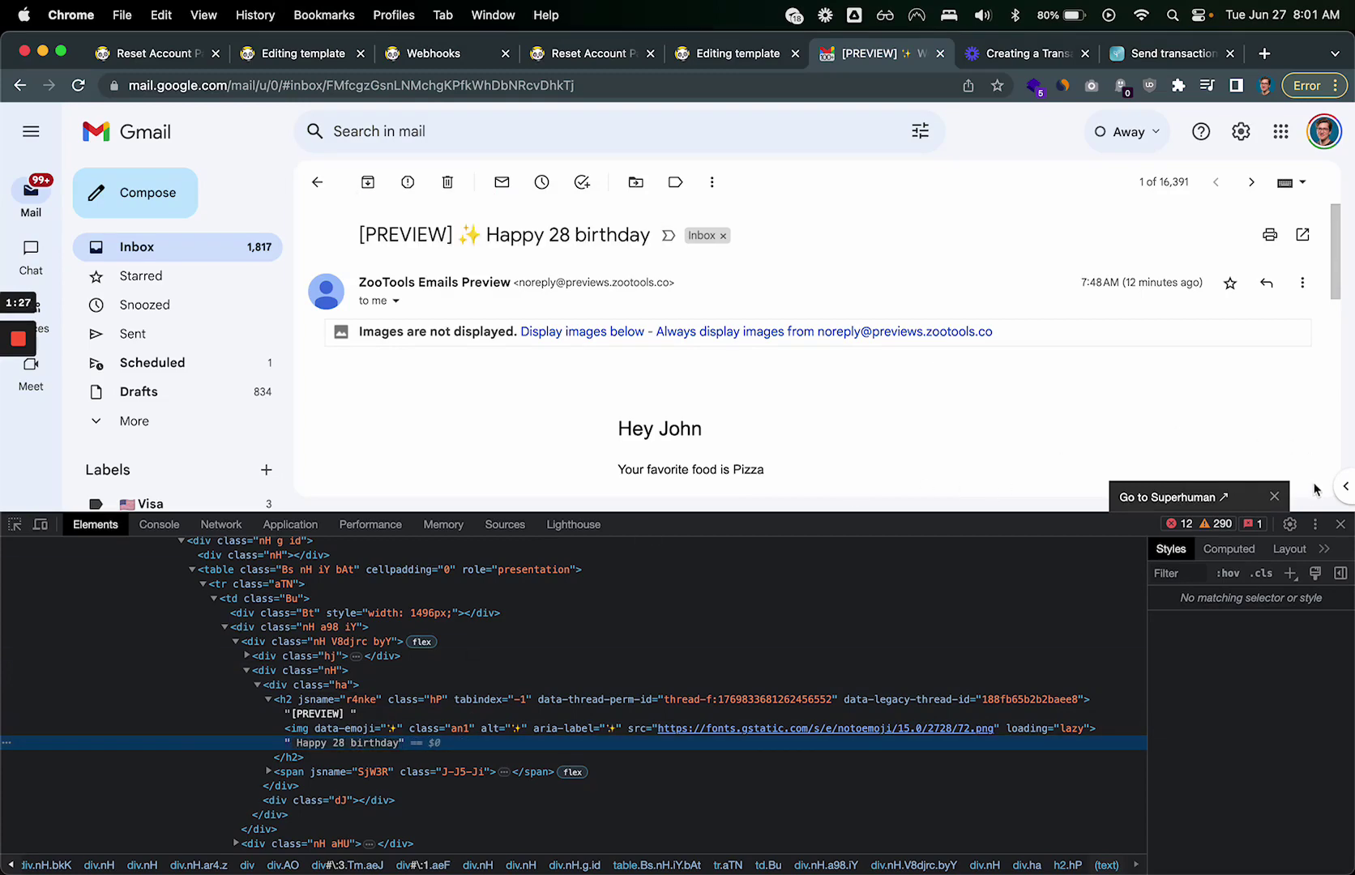
pyautogui.click(1341, 525)
# Step: Display the cURL API instructions on the Reset Account Password page
pyautogui.click(733, 56)
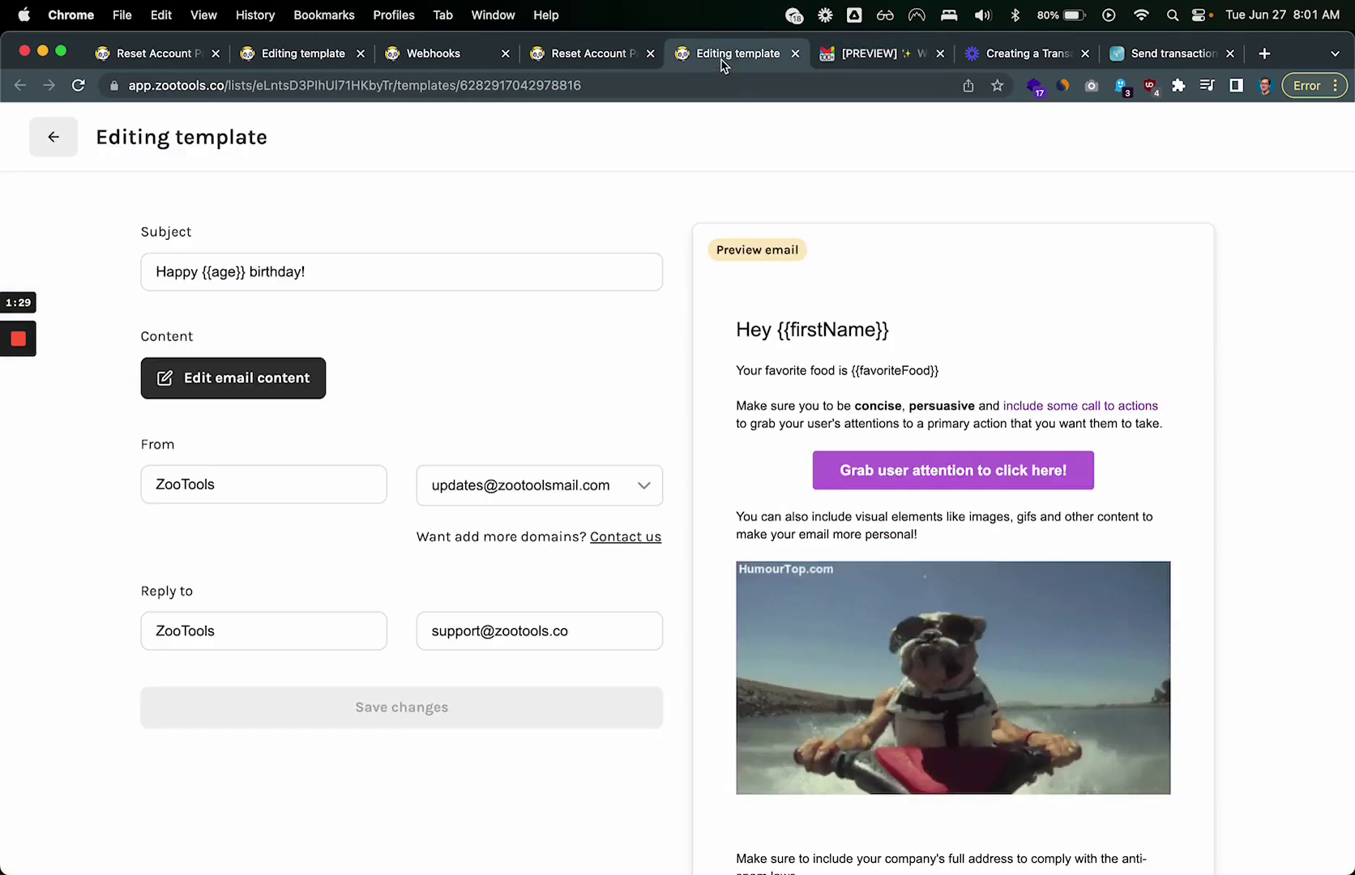
pyautogui.click(561, 57)
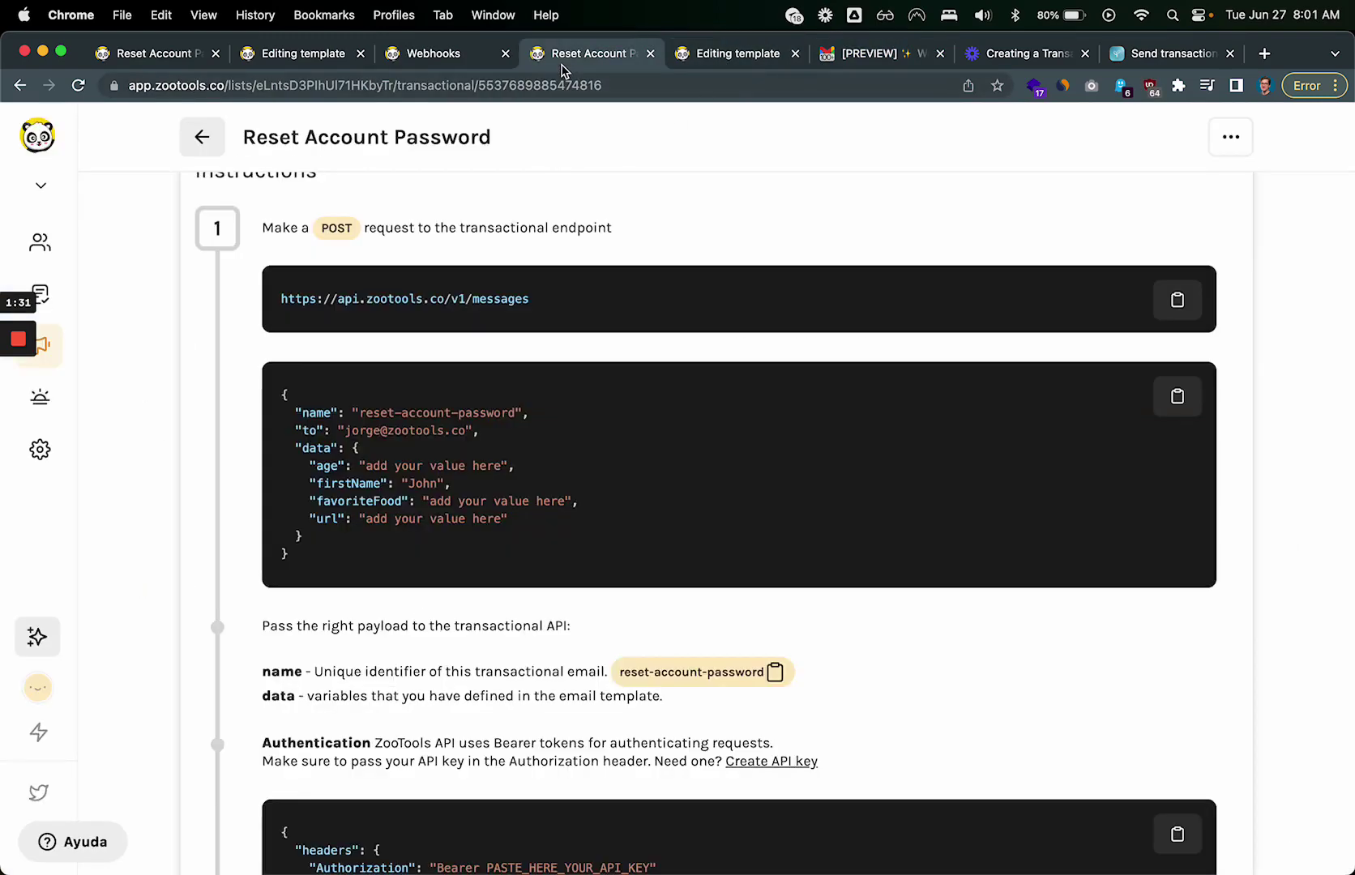
pyautogui.scroll(3, 449, 223)
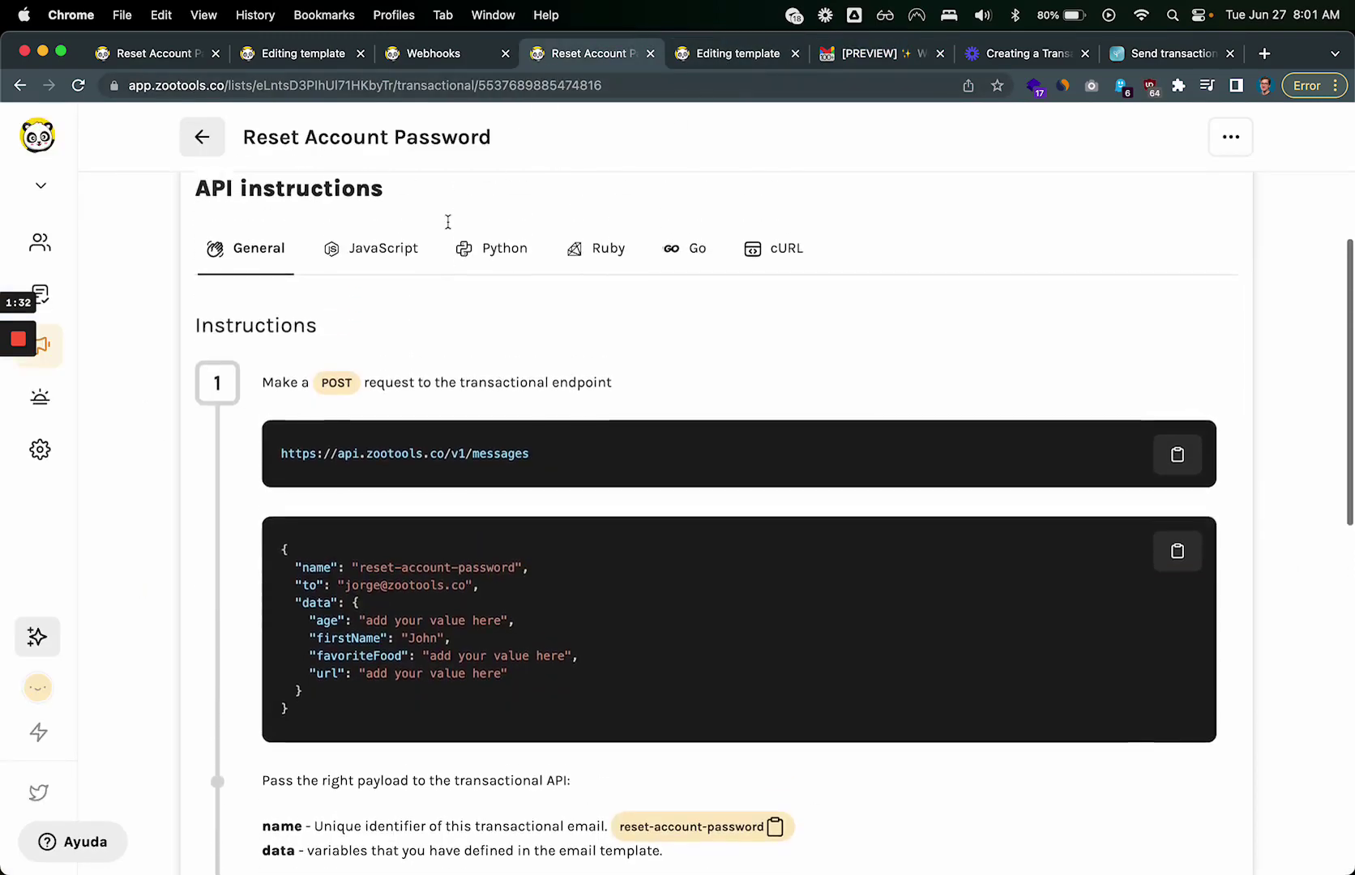
pyautogui.click(792, 247)
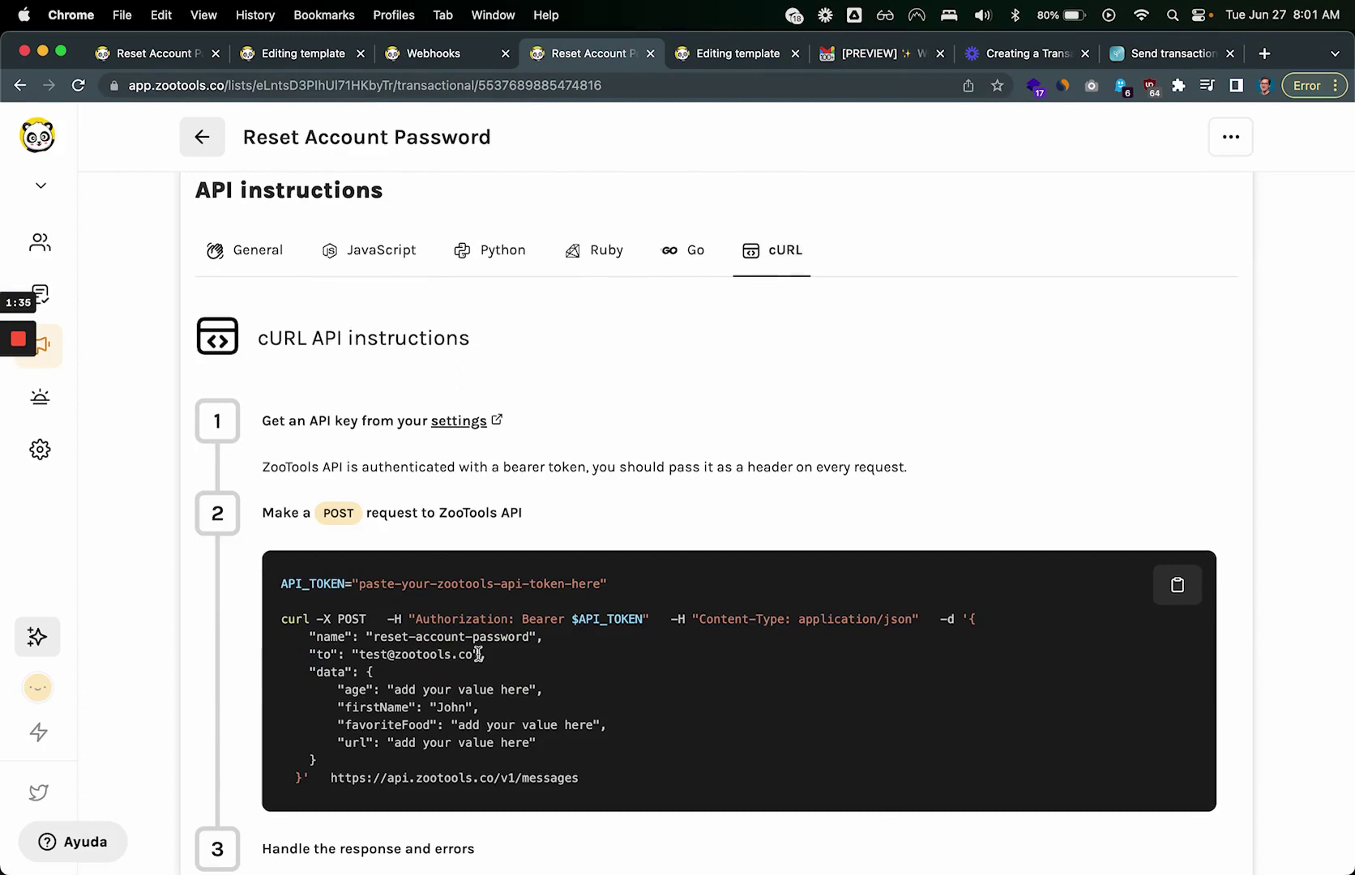
pyautogui.scroll(-2, 479, 653)
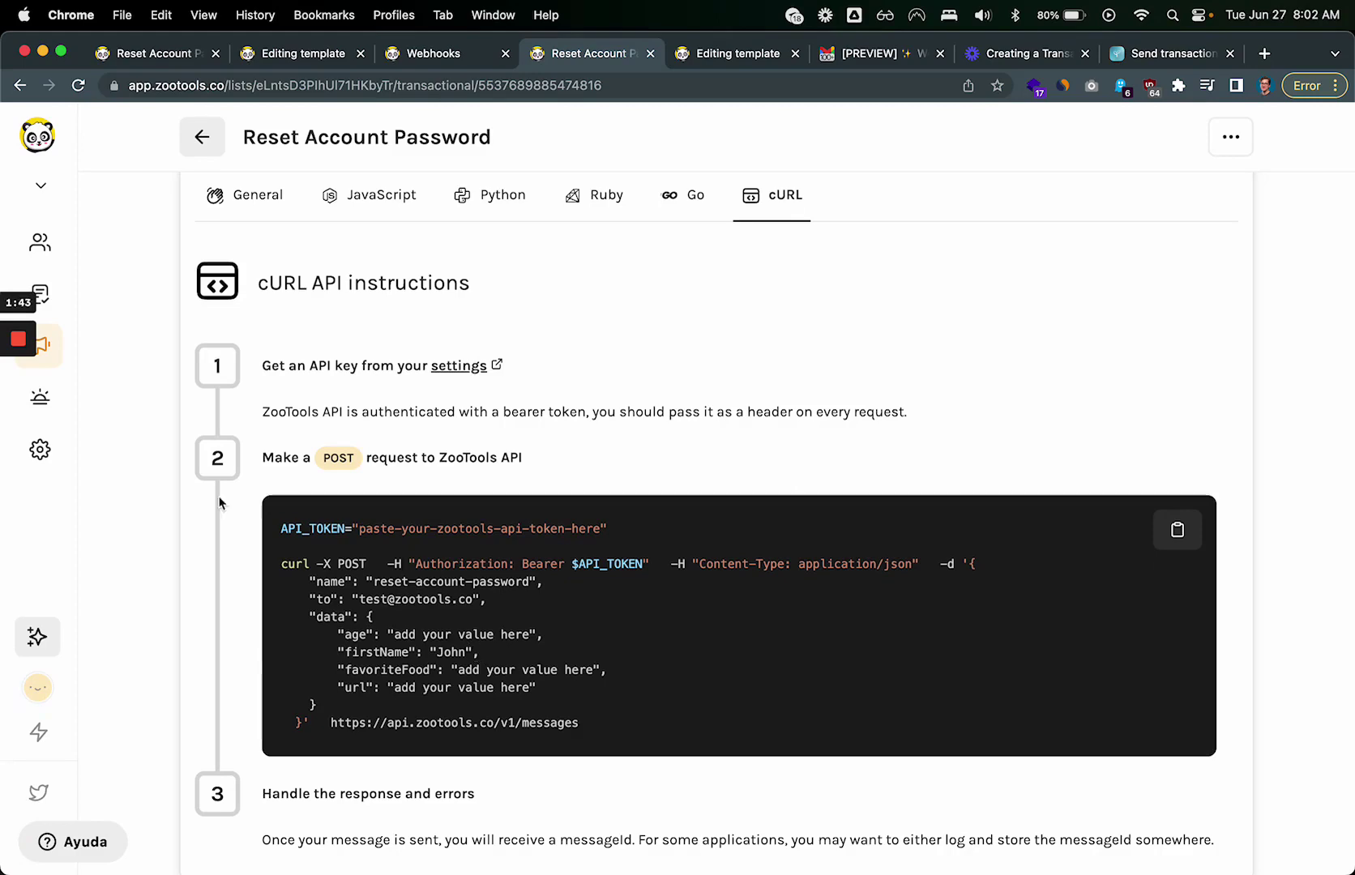
pyautogui.click(20, 412)
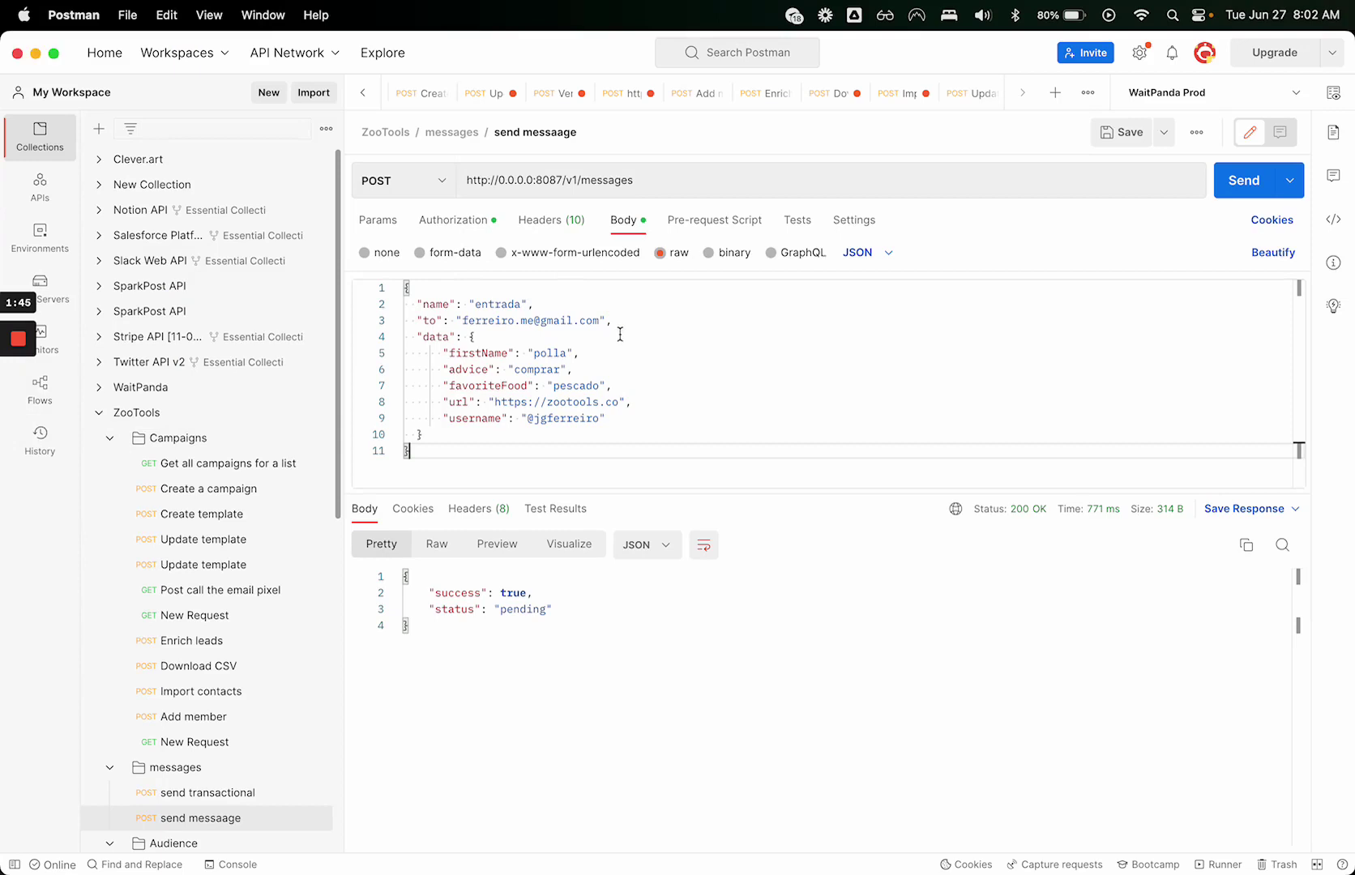
# Step: Review the /v1/messages request URL, the message name entrada and the recipient address
pyautogui.moveTo(565, 180); pyautogui.dragTo(644, 179)
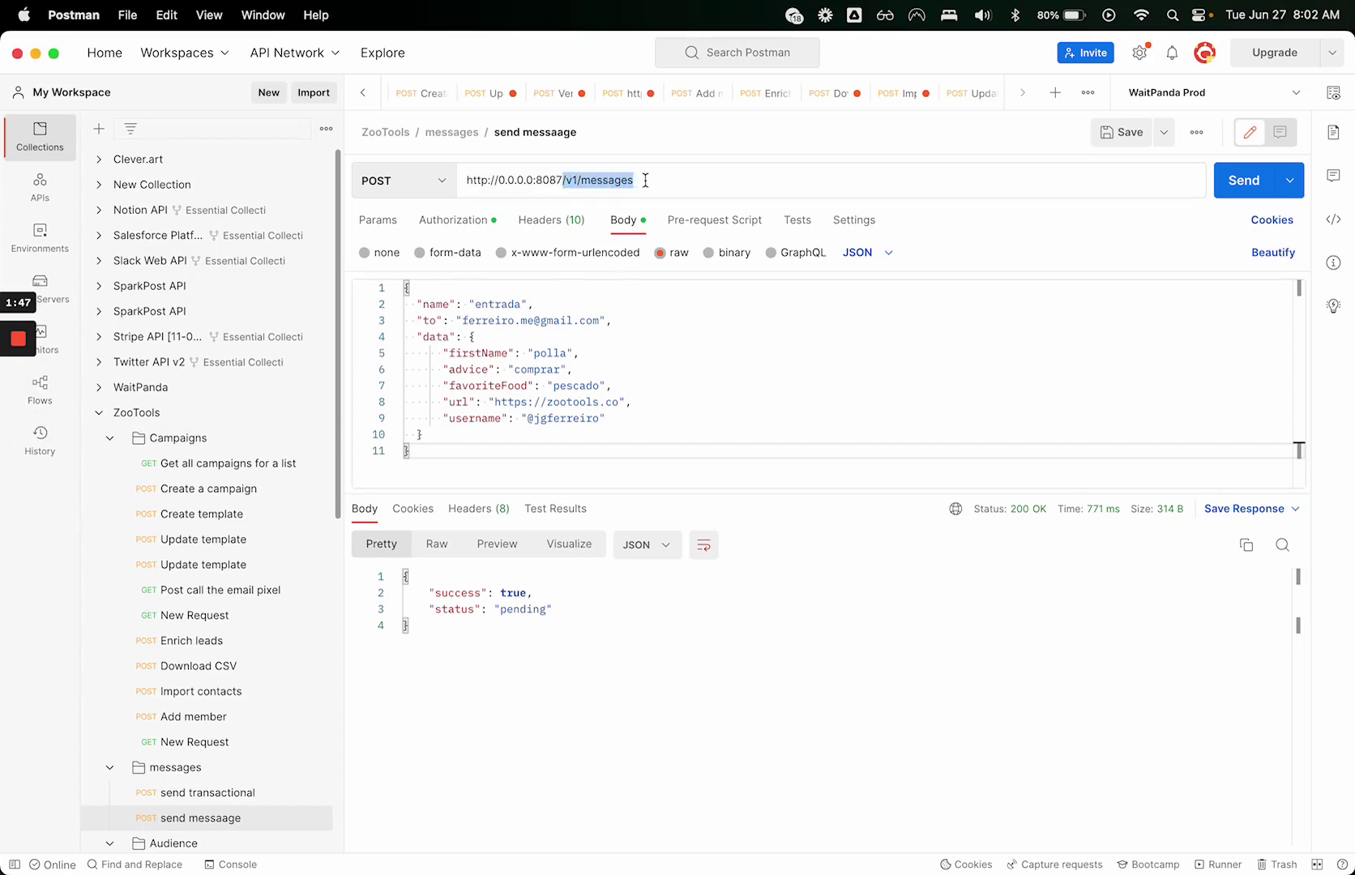
pyautogui.click(647, 180)
pyautogui.click(522, 370)
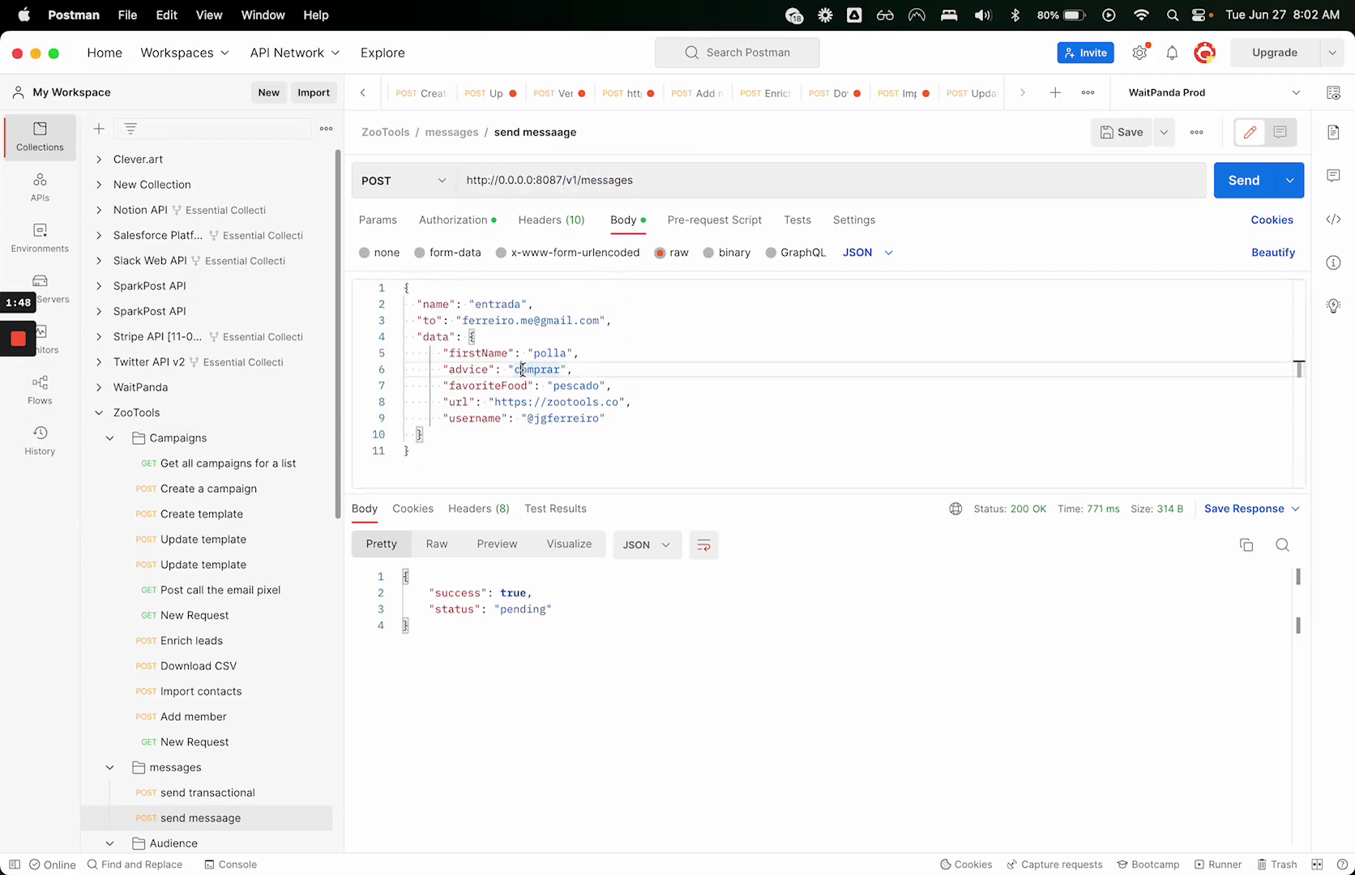
pyautogui.doubleClick(512, 304)
pyautogui.moveTo(416, 304); pyautogui.dragTo(539, 305)
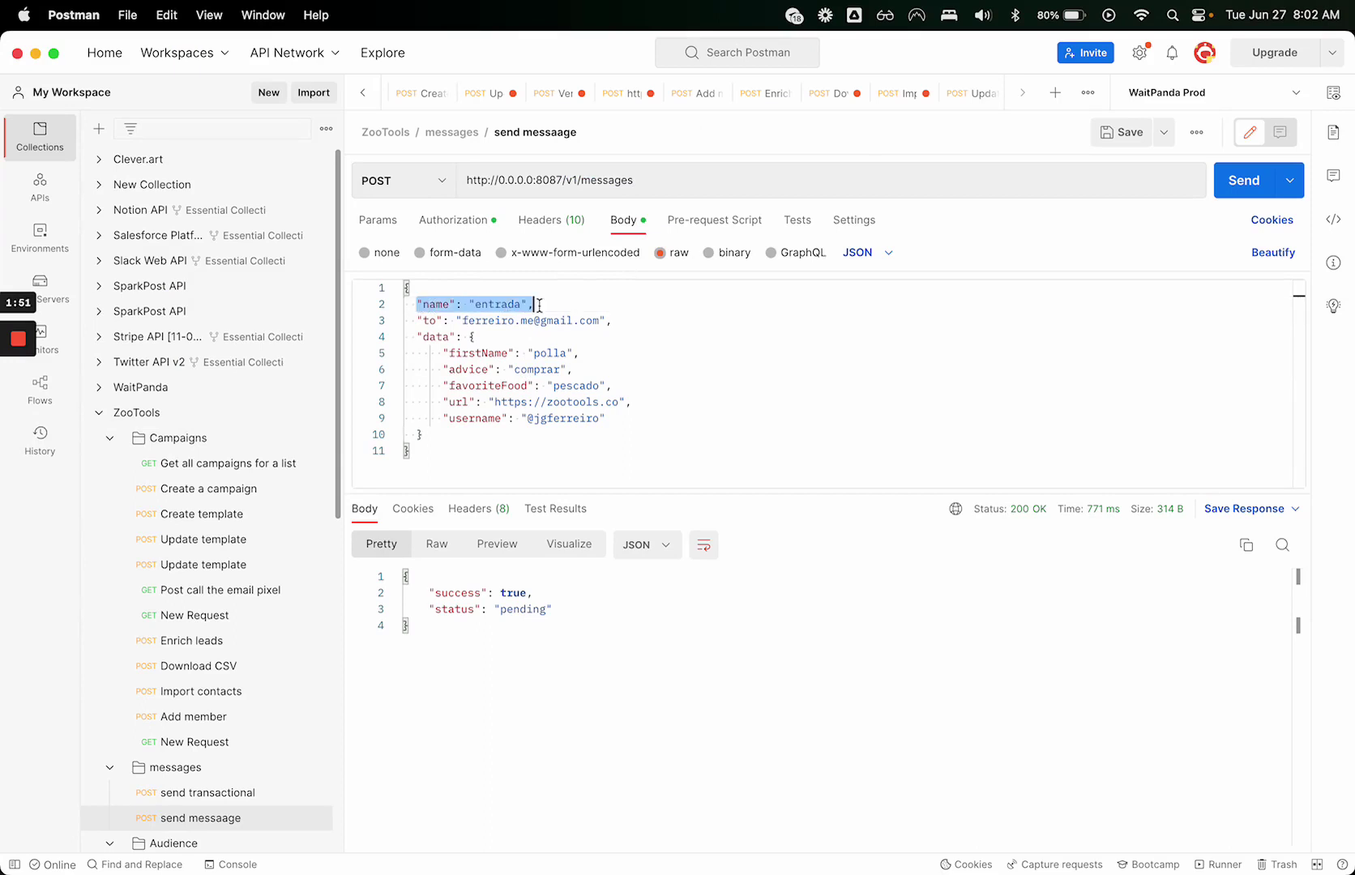
pyautogui.click(539, 304)
pyautogui.doubleClick(506, 304)
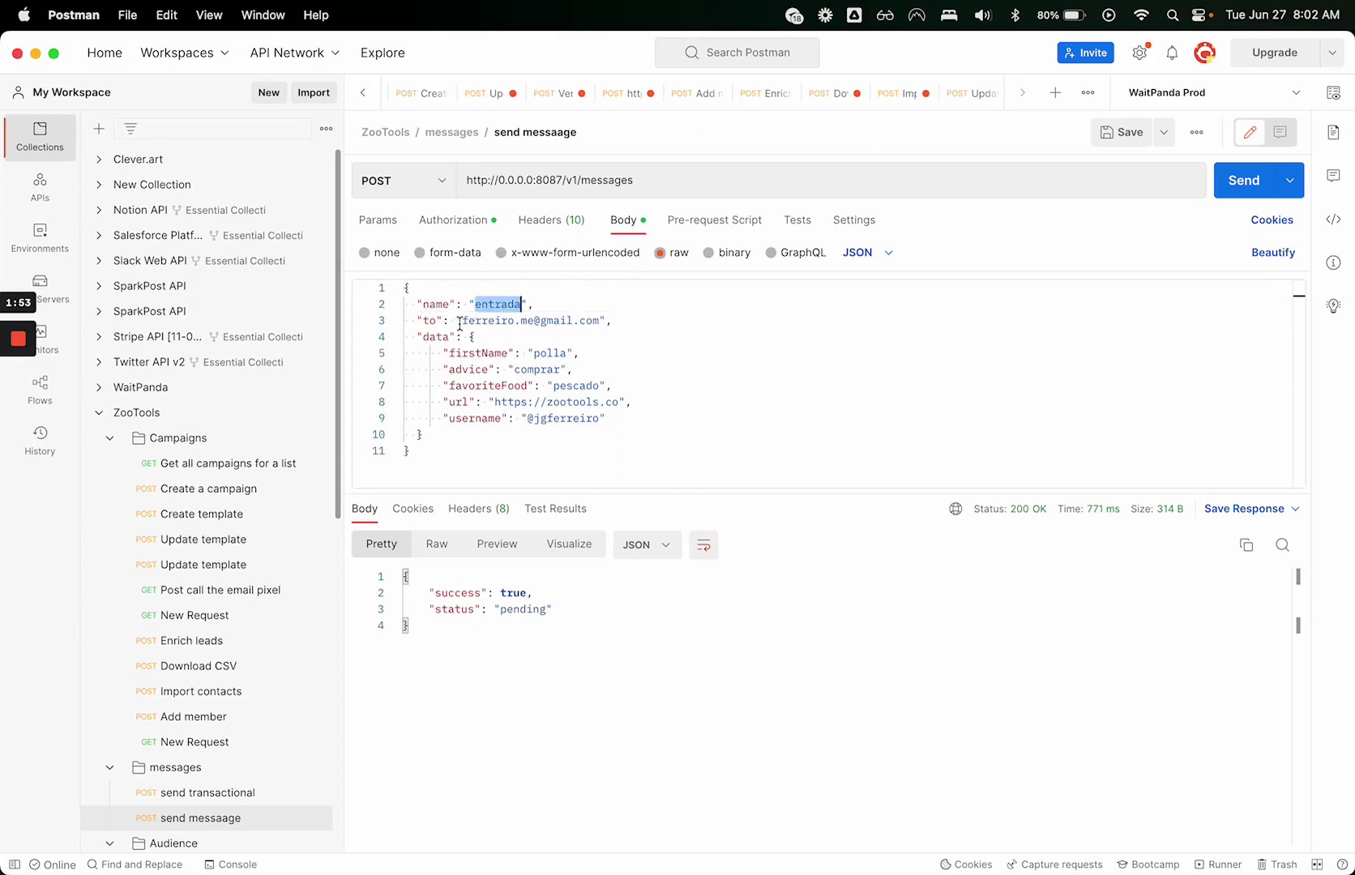
pyautogui.moveTo(460, 321); pyautogui.dragTo(656, 321)
# Step: Send the request, check the 200 OK pending response, and return to the browser
pyautogui.click(1242, 181)
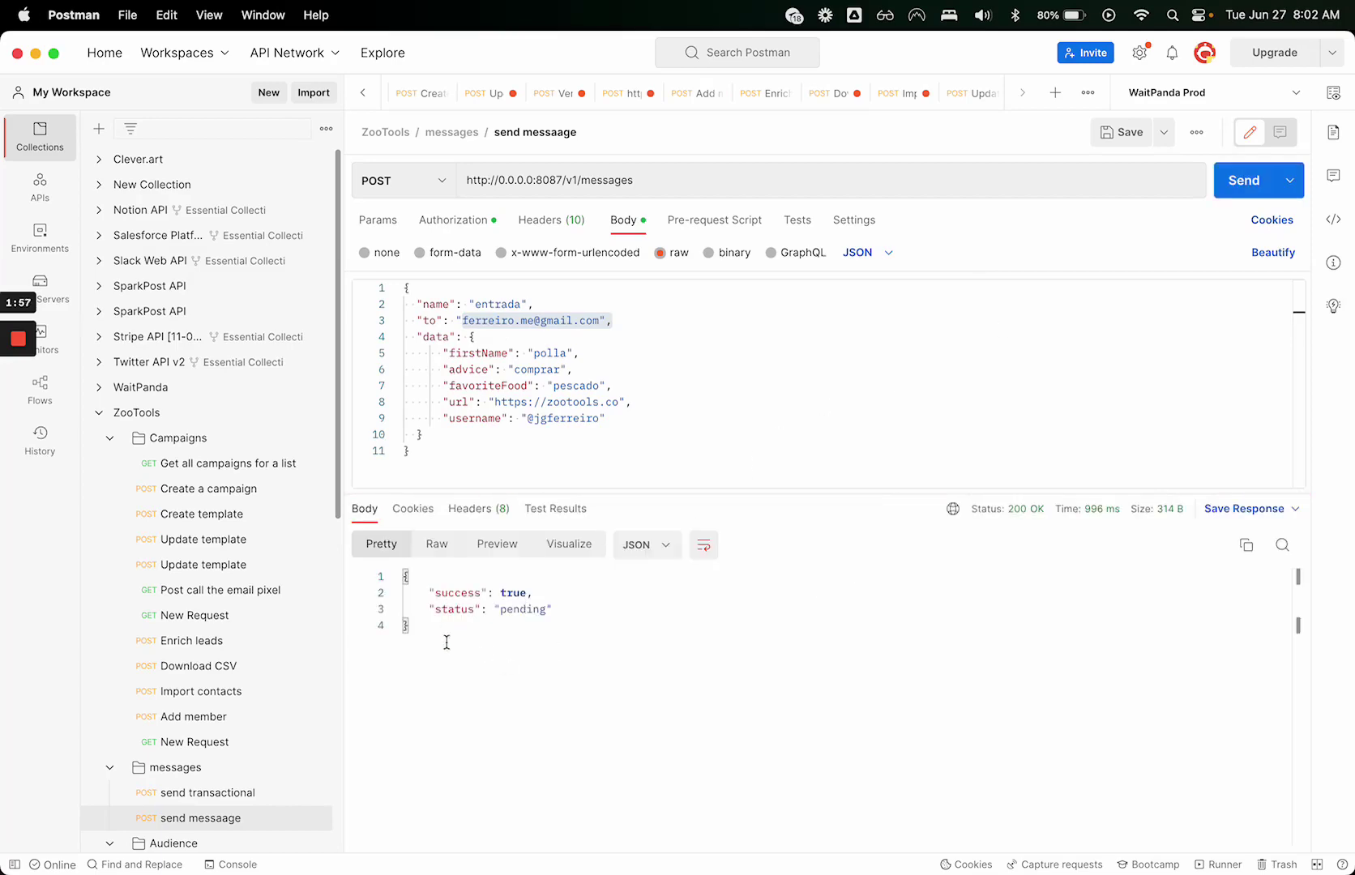
pyautogui.moveTo(447, 642); pyautogui.dragTo(202, 489)
pyautogui.click(491, 677)
pyautogui.press('super+Tab')
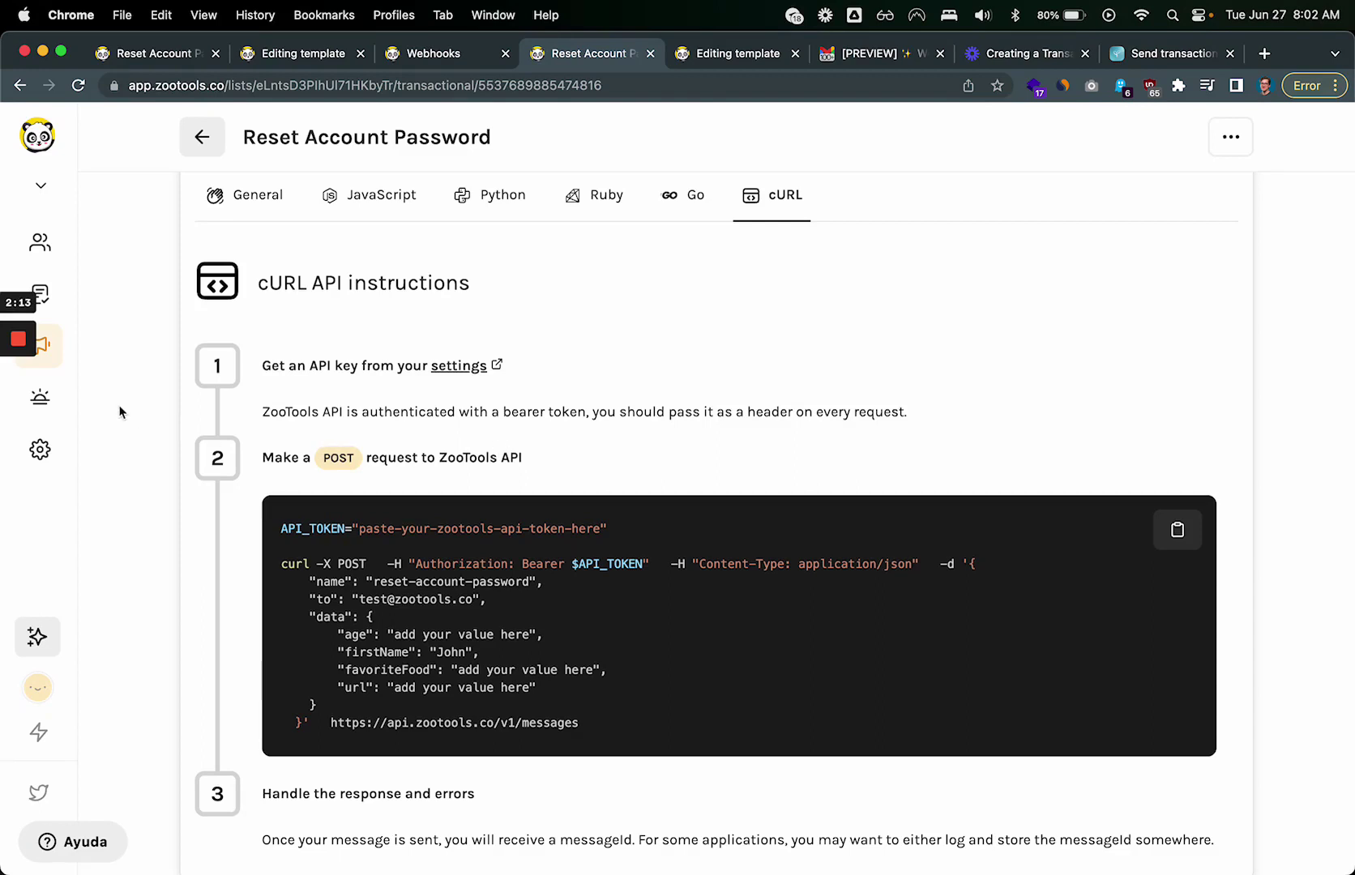
pyautogui.moveTo(17, 357)
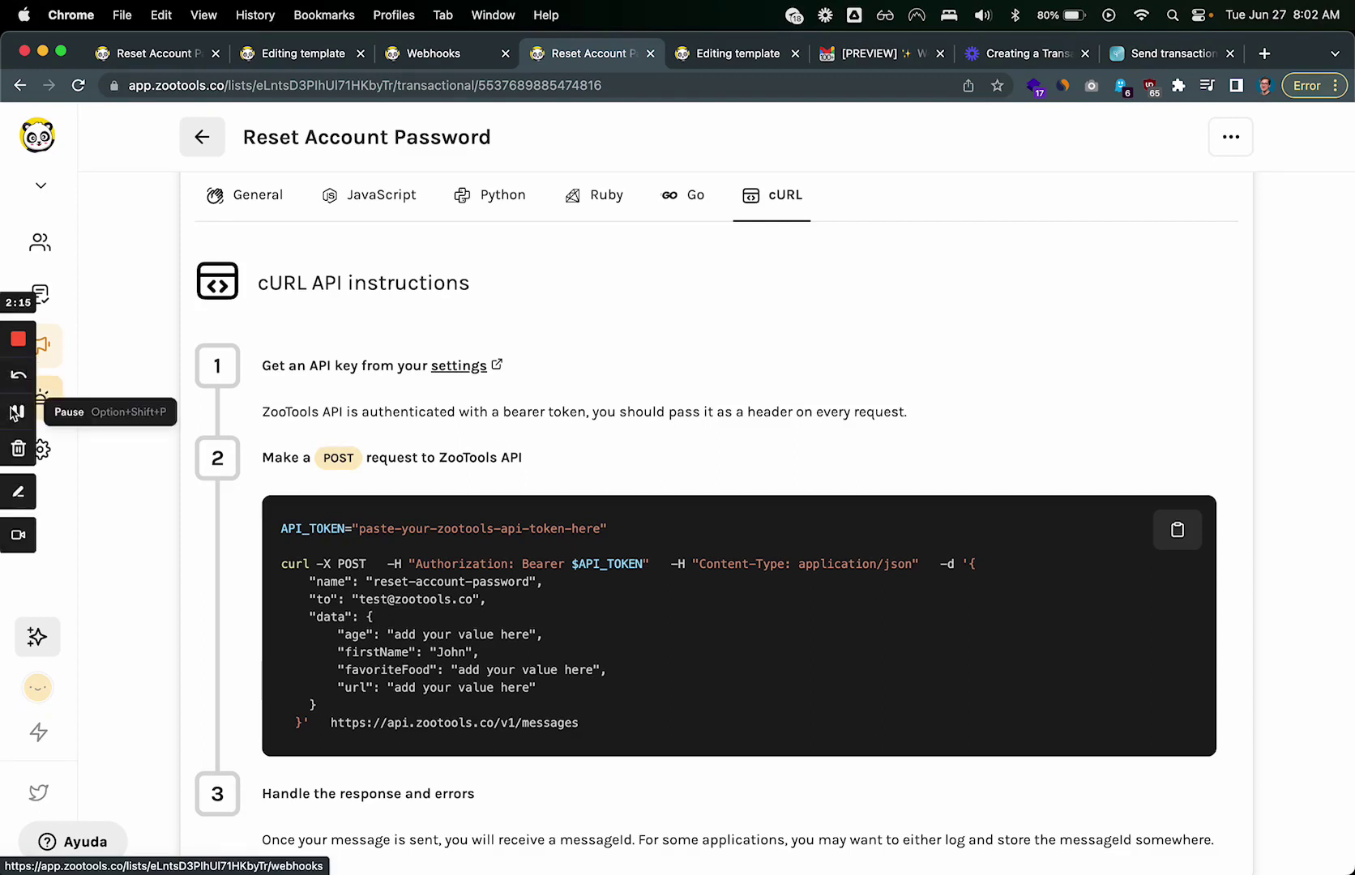